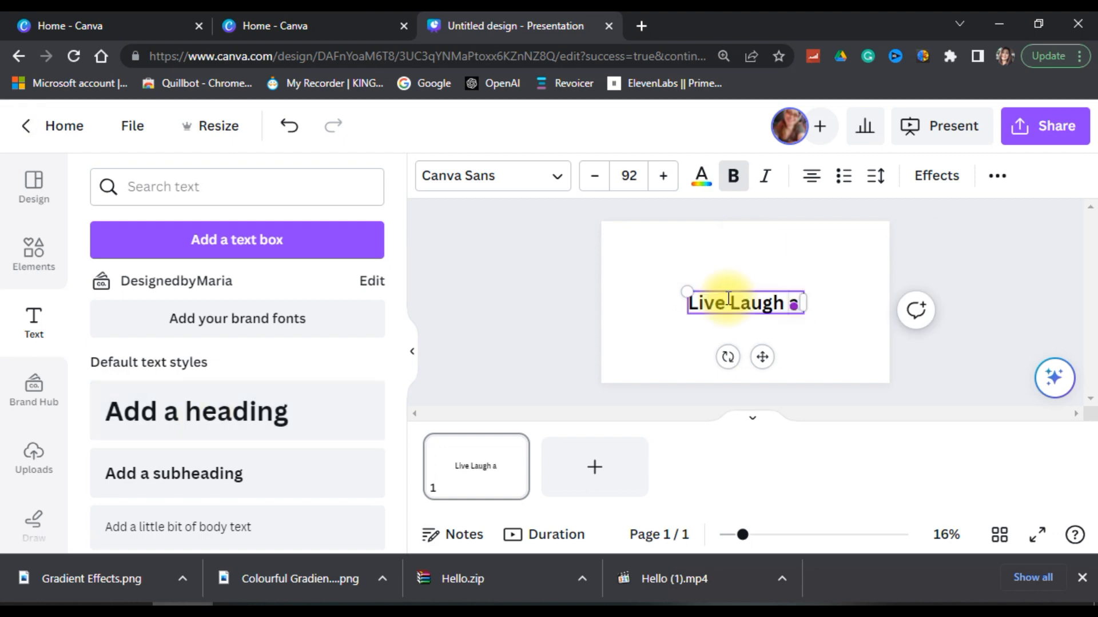
Step: Complete the heading text on the page so that it reads "Live Laugh Love", without any stray trailing letter
type("Lo")
type("ve")
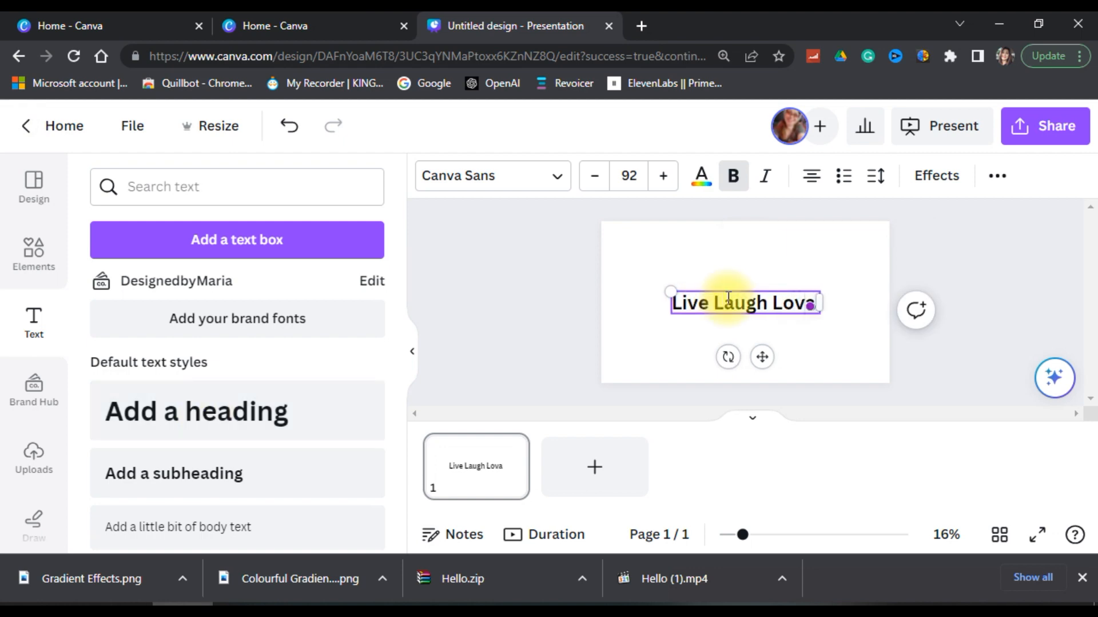
left_click(818, 336)
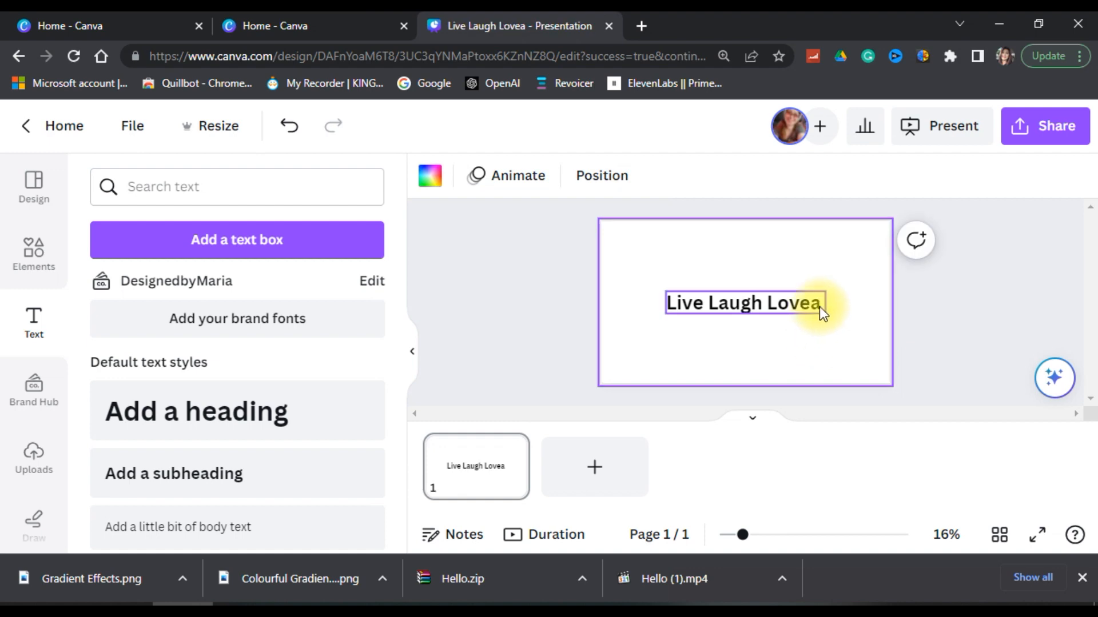
left_click(818, 306)
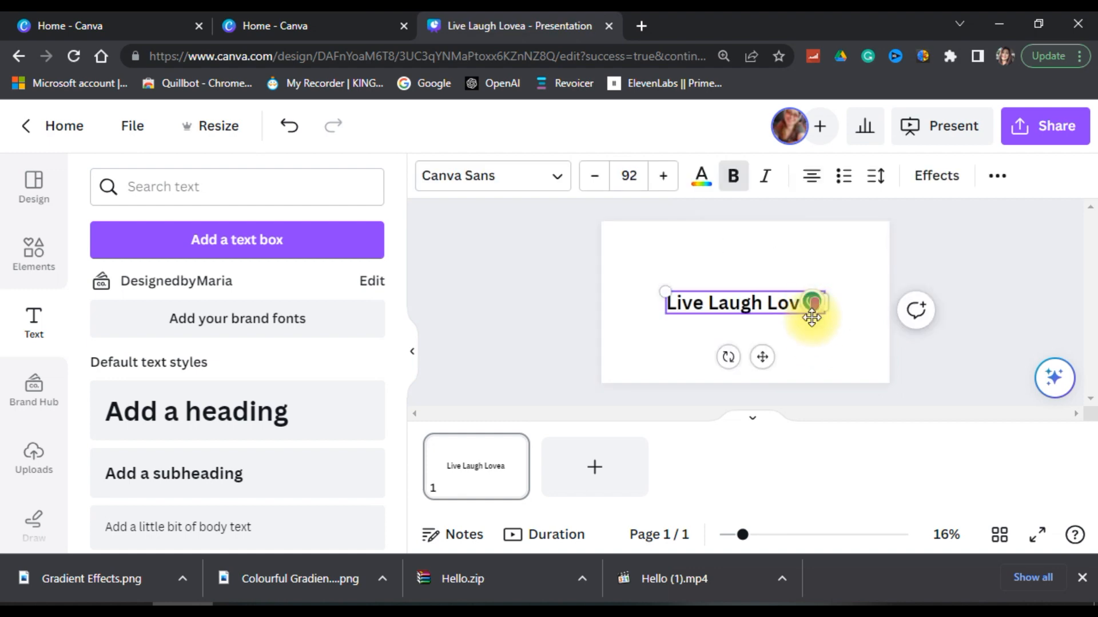
mouse_move(780, 302)
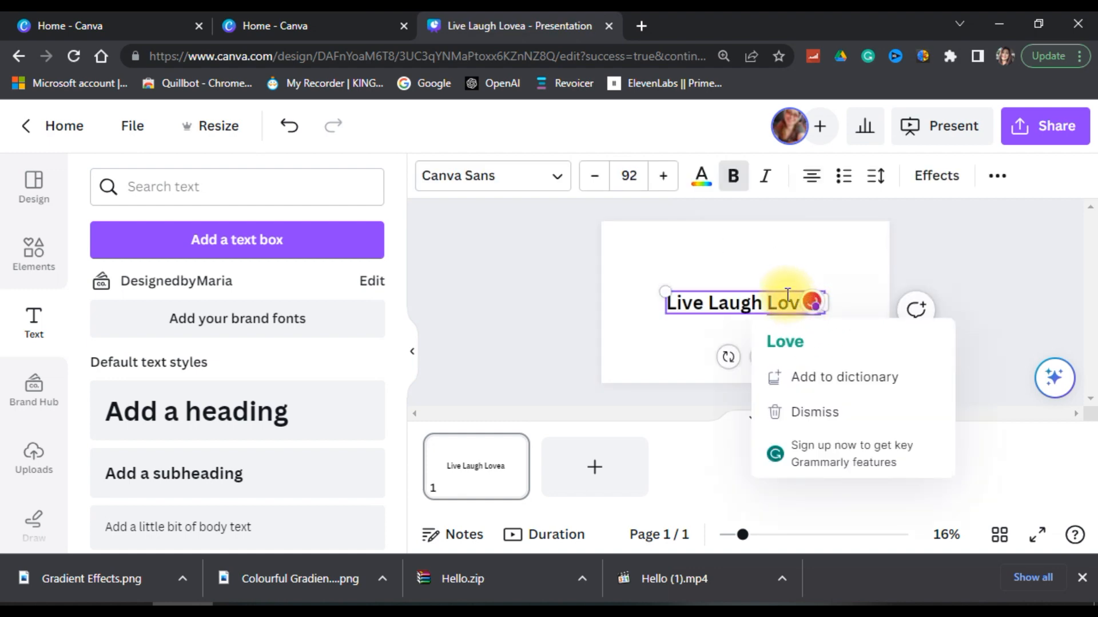
left_click(789, 340)
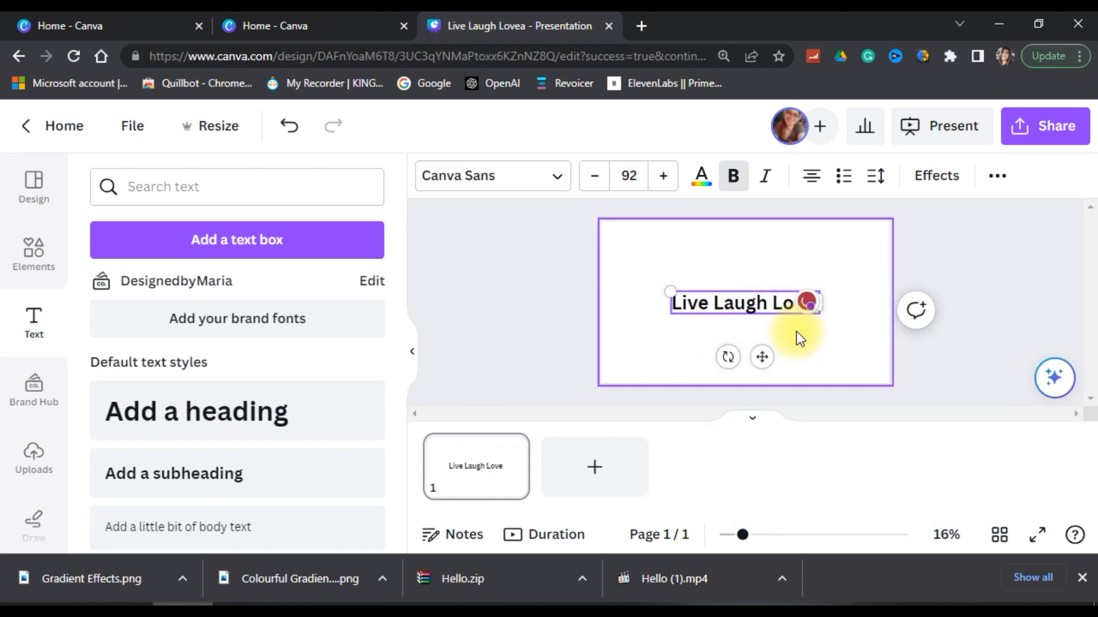
Step: Change the font of the "Live Laugh Love" text to Fabrica
left_click(557, 188)
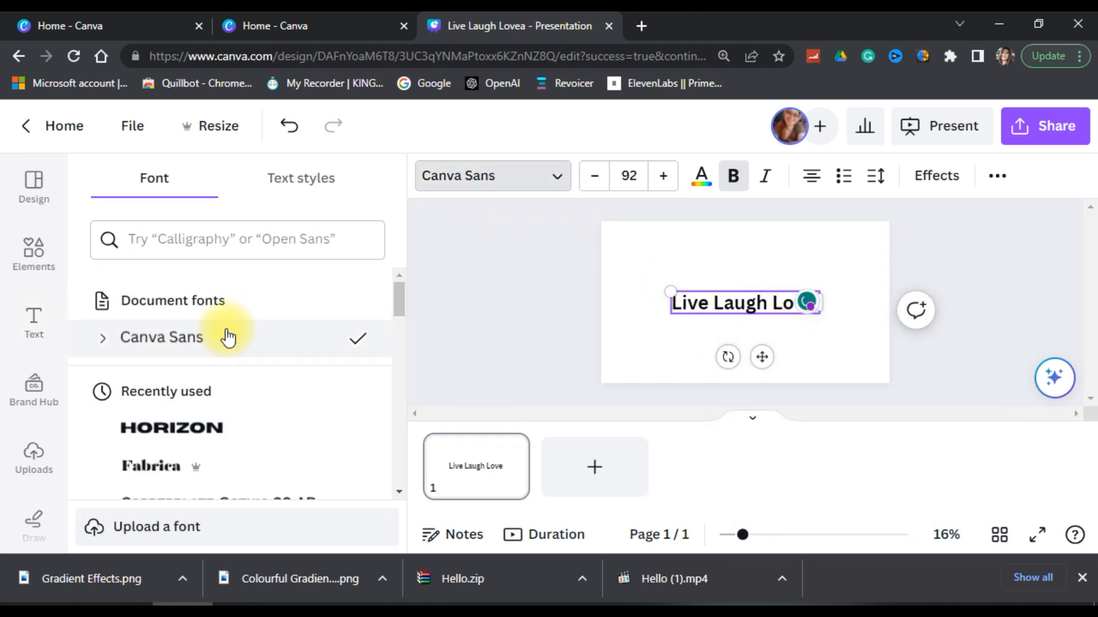
scroll(228, 337, "down", 3)
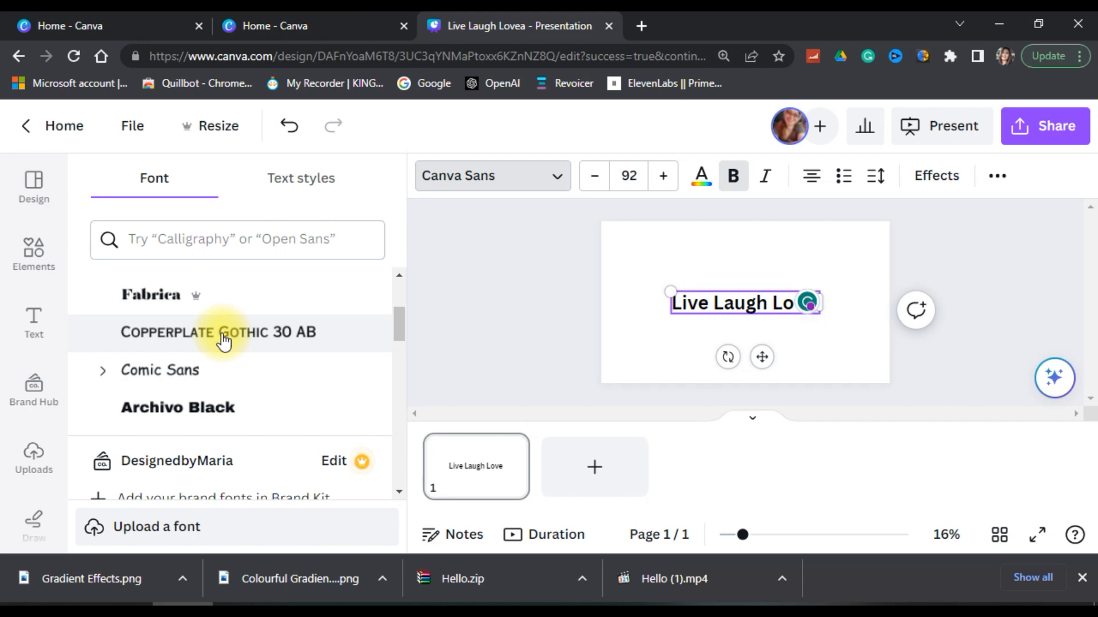
left_click(165, 298)
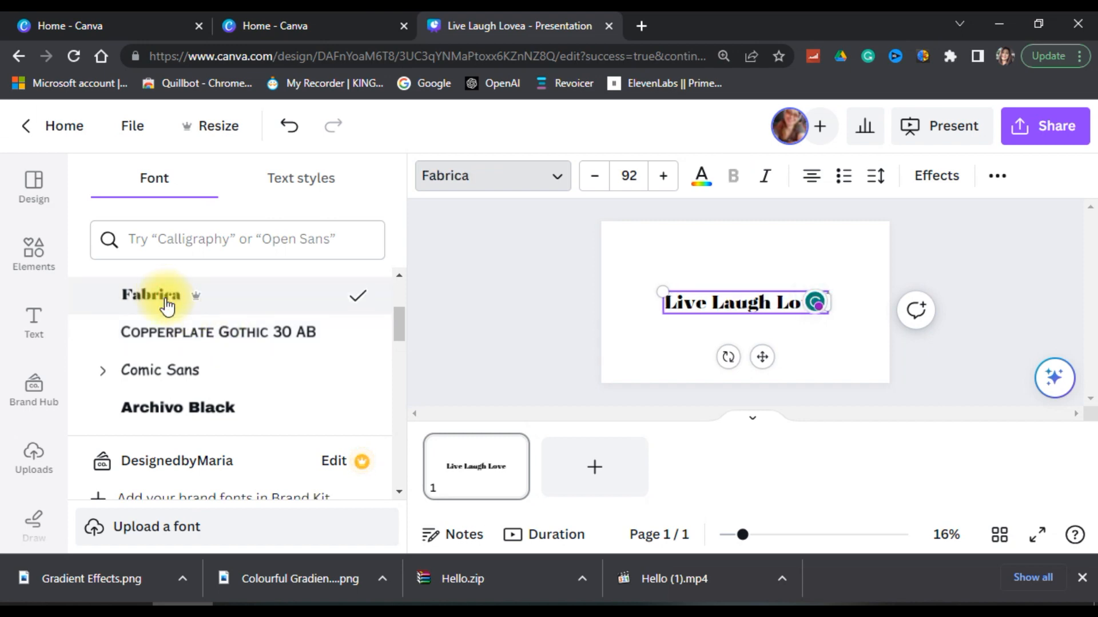
left_click(843, 365)
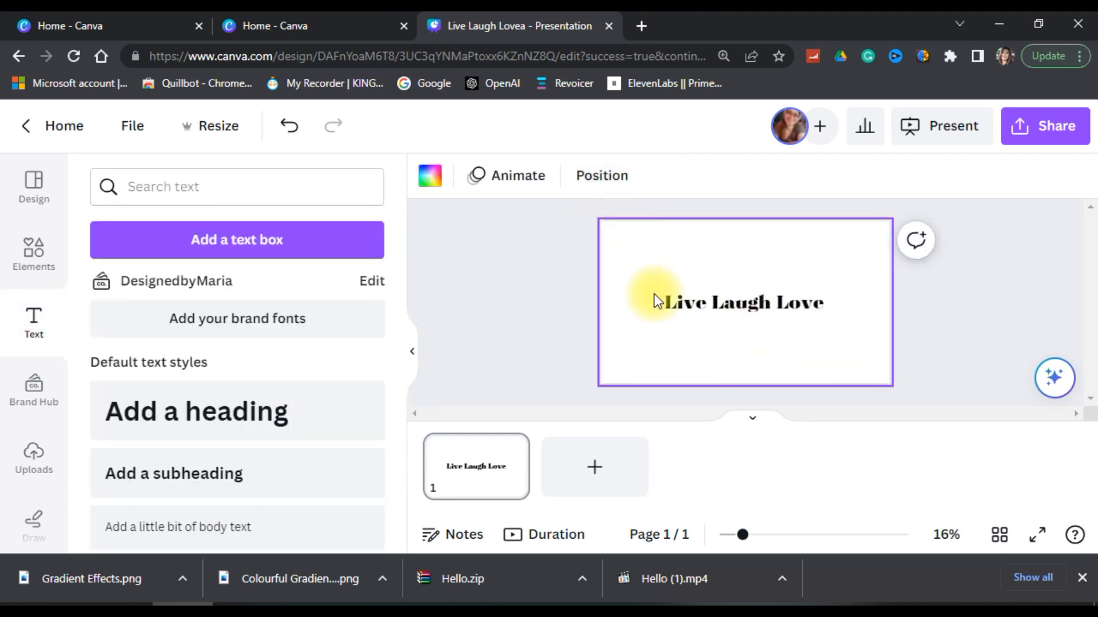
Step: Increase the font size of the "Live Laugh Love" text to 135
left_click(668, 303)
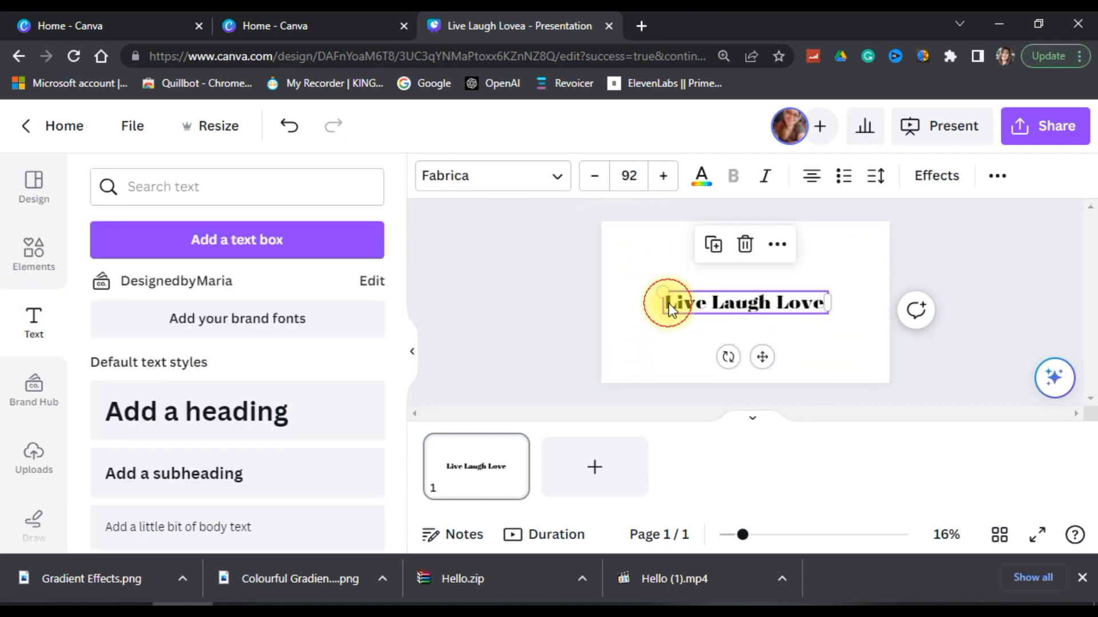
left_click(663, 180)
left_click(664, 180)
left_click(664, 179)
left_click(663, 180)
left_click(664, 180)
left_click(663, 180)
left_click(664, 179)
left_click(663, 179)
left_click(664, 180)
left_click(663, 179)
left_click(664, 180)
left_click(664, 180)
left_click(663, 179)
left_click(663, 180)
left_click(664, 180)
left_click(664, 179)
left_click(664, 179)
left_click(664, 180)
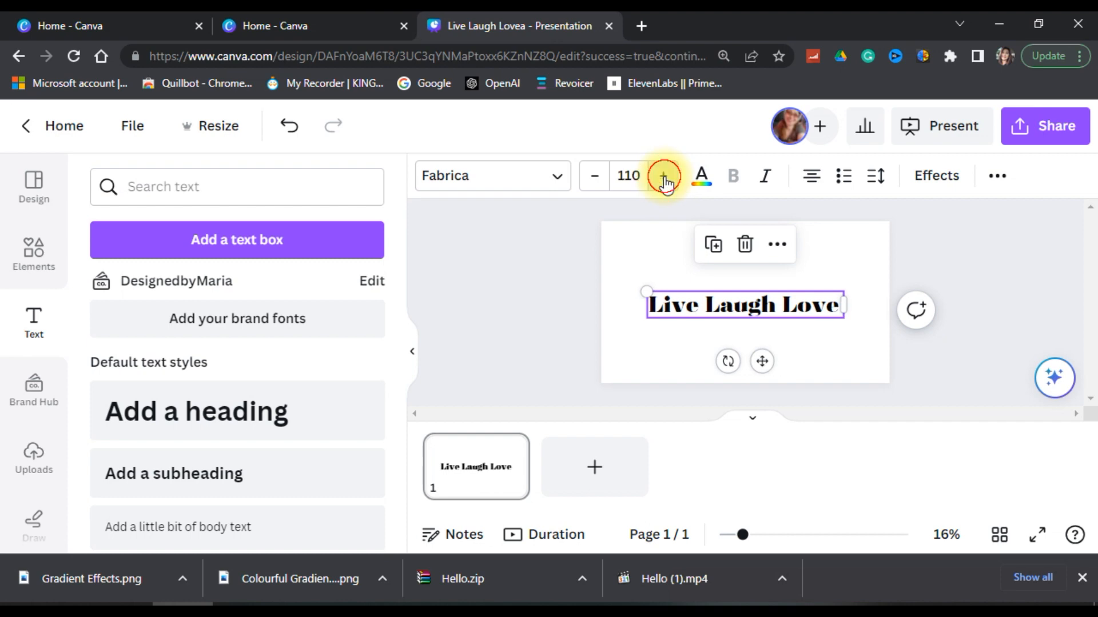
left_click(664, 179)
left_click(663, 179)
left_click(664, 179)
left_click(664, 179)
left_click(664, 179)
left_click(664, 179)
left_click(664, 179)
left_click(664, 179)
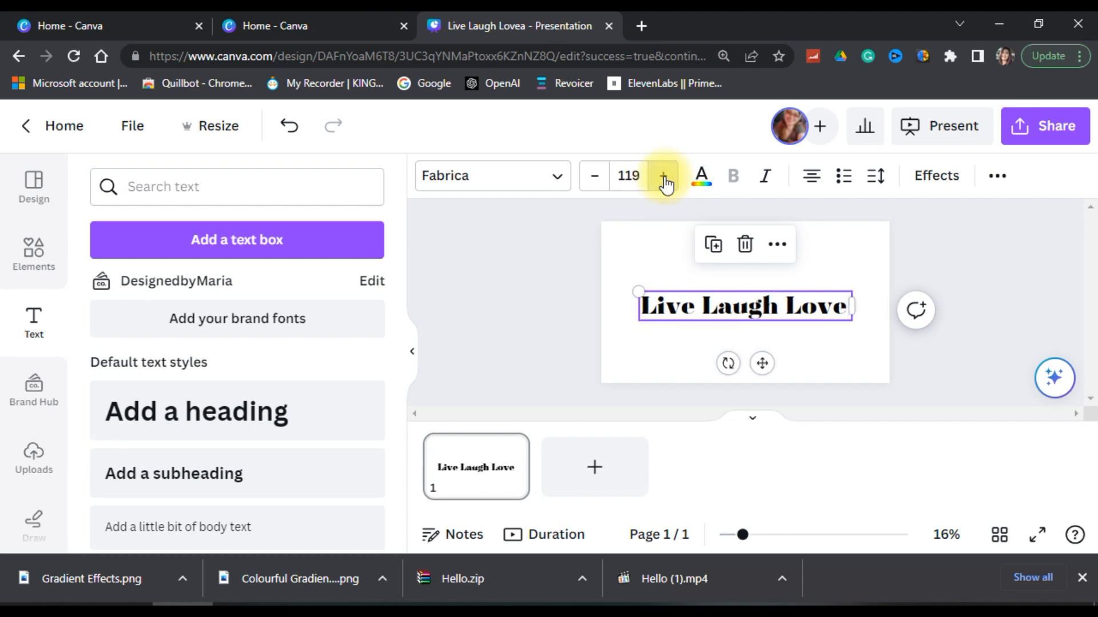
left_click(664, 180)
left_click(663, 180)
left_click(663, 180)
left_click(663, 180)
left_click(664, 179)
left_click(664, 180)
left_click(664, 180)
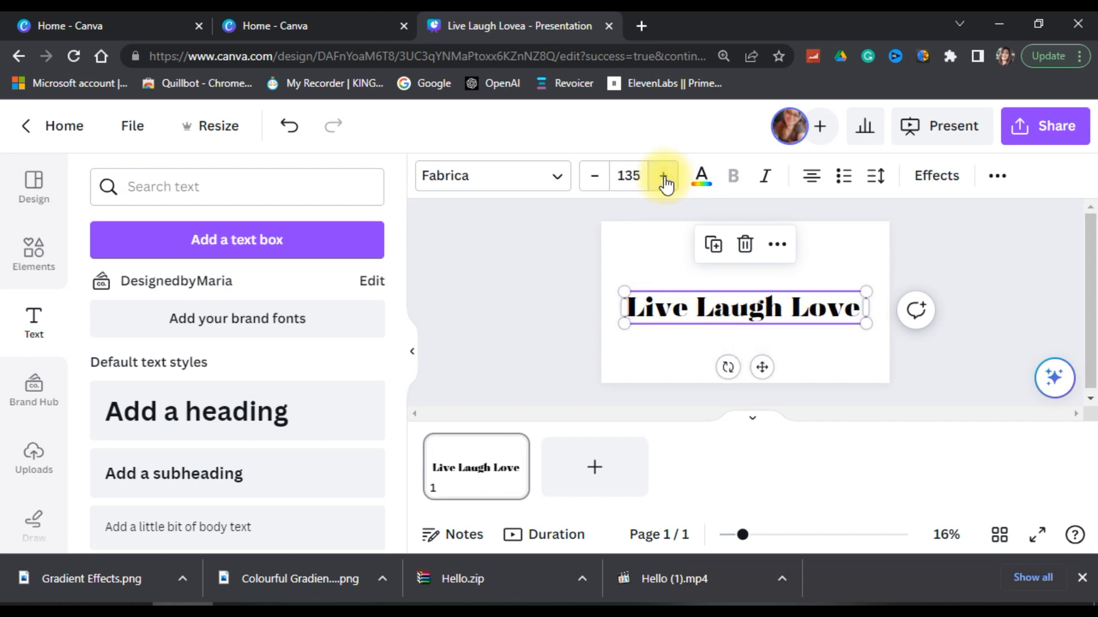
right_click(789, 312)
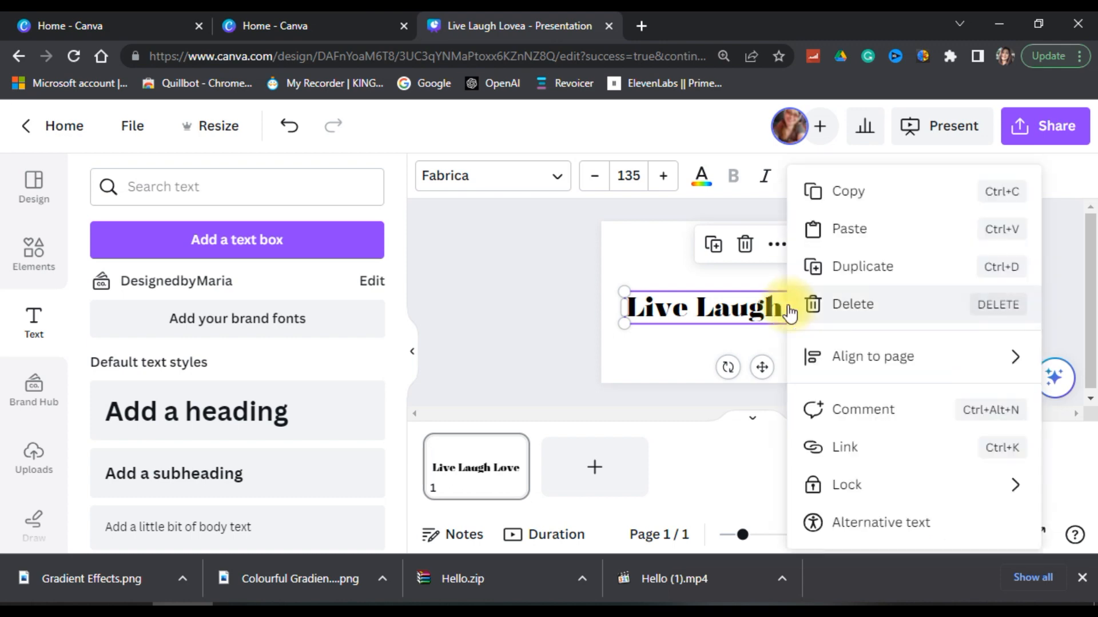
mouse_move(809, 355)
left_click(536, 310)
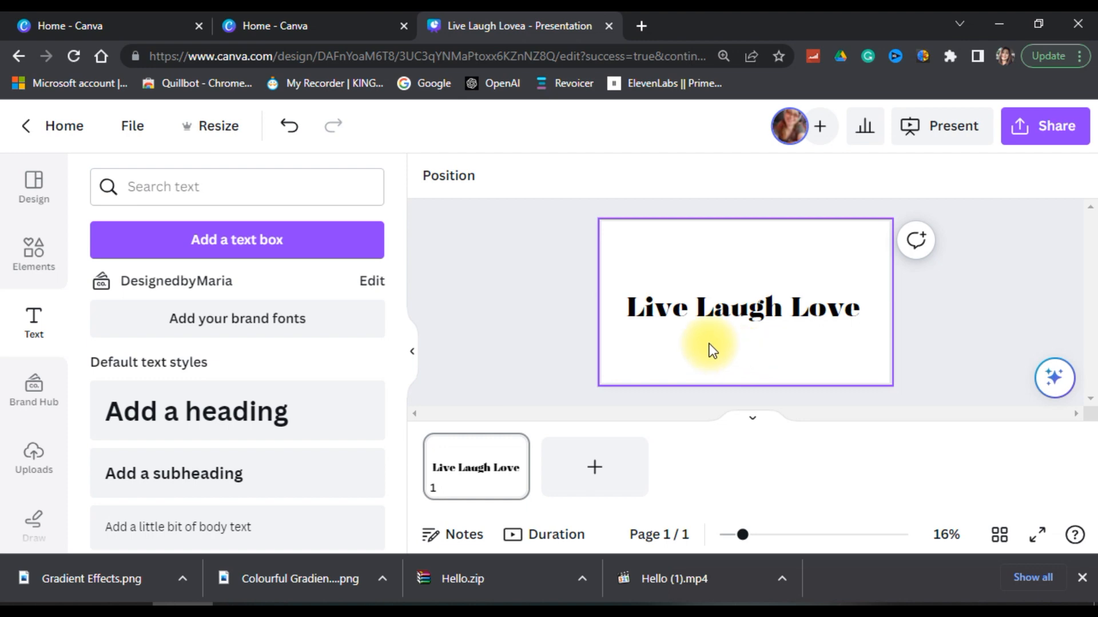
Step: Add a blank page after the text page and delete it again
left_click(592, 471)
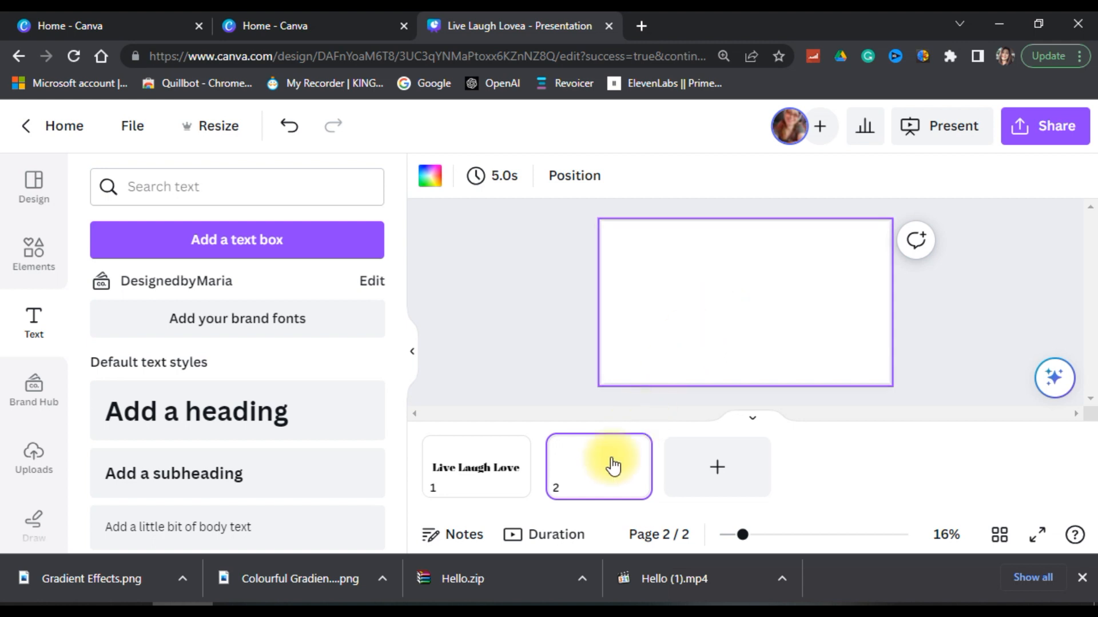
left_click(629, 449)
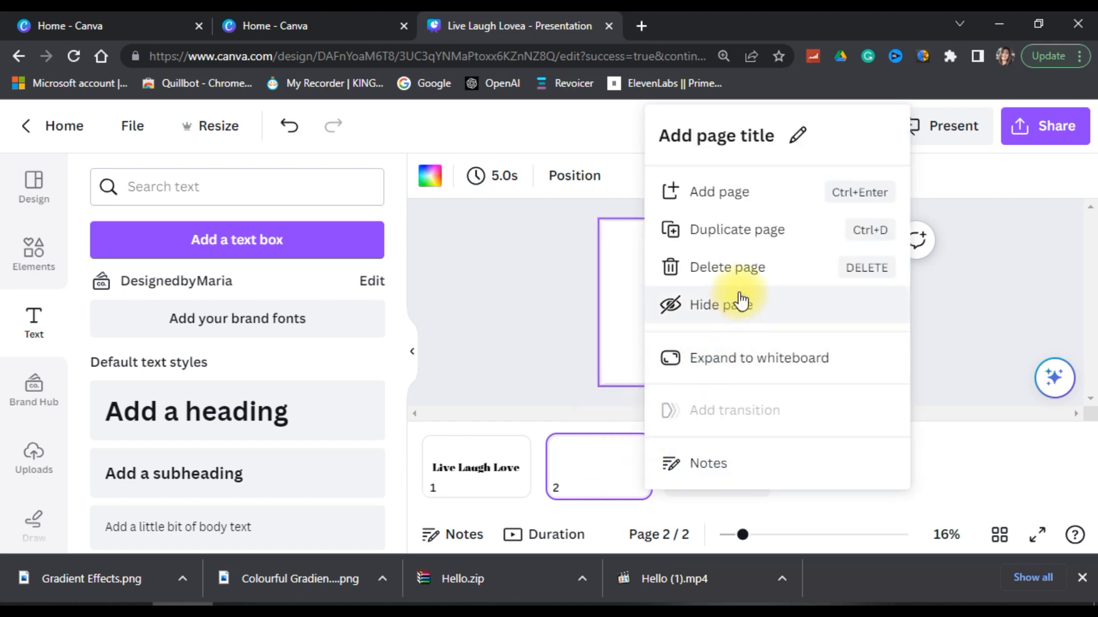
left_click(739, 270)
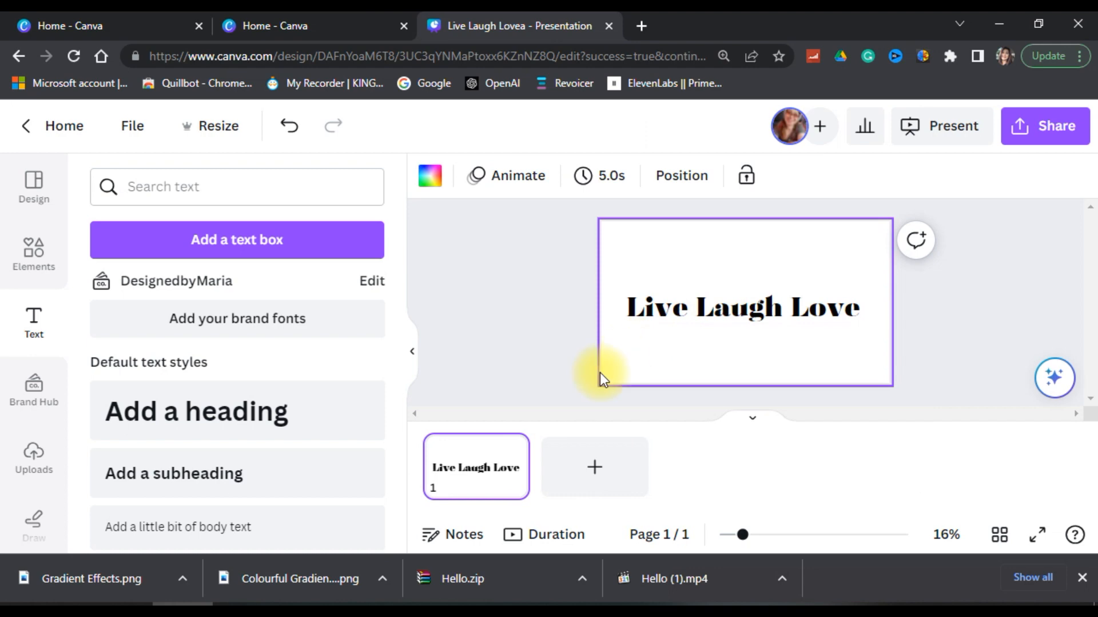
Step: Collapse the page thumbnails and add a blank second page below the text page
left_click(755, 425)
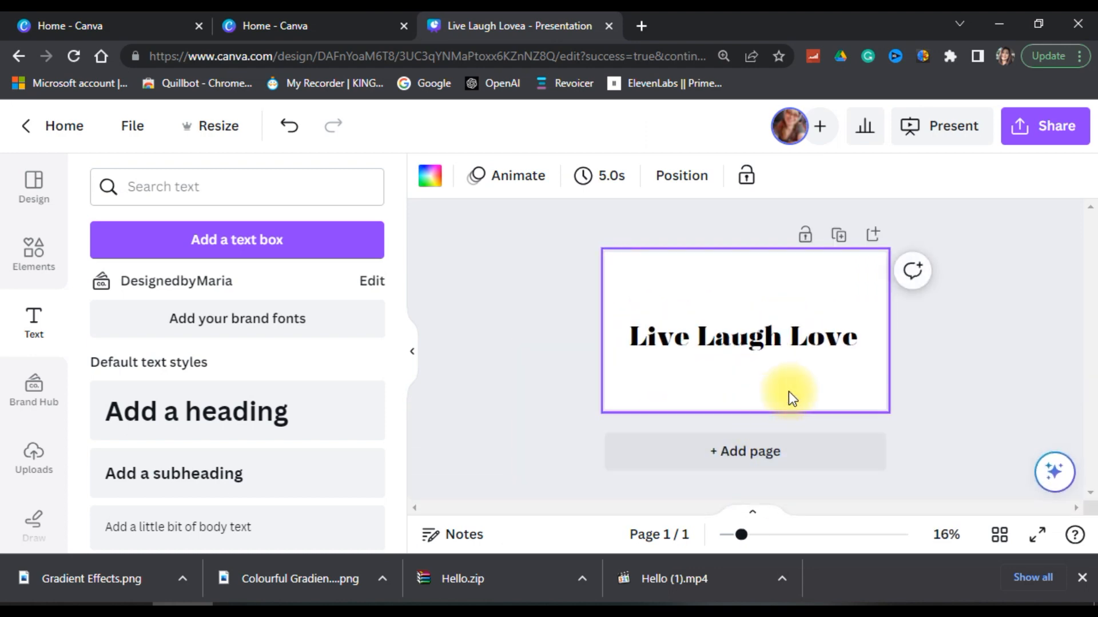
left_click(740, 452)
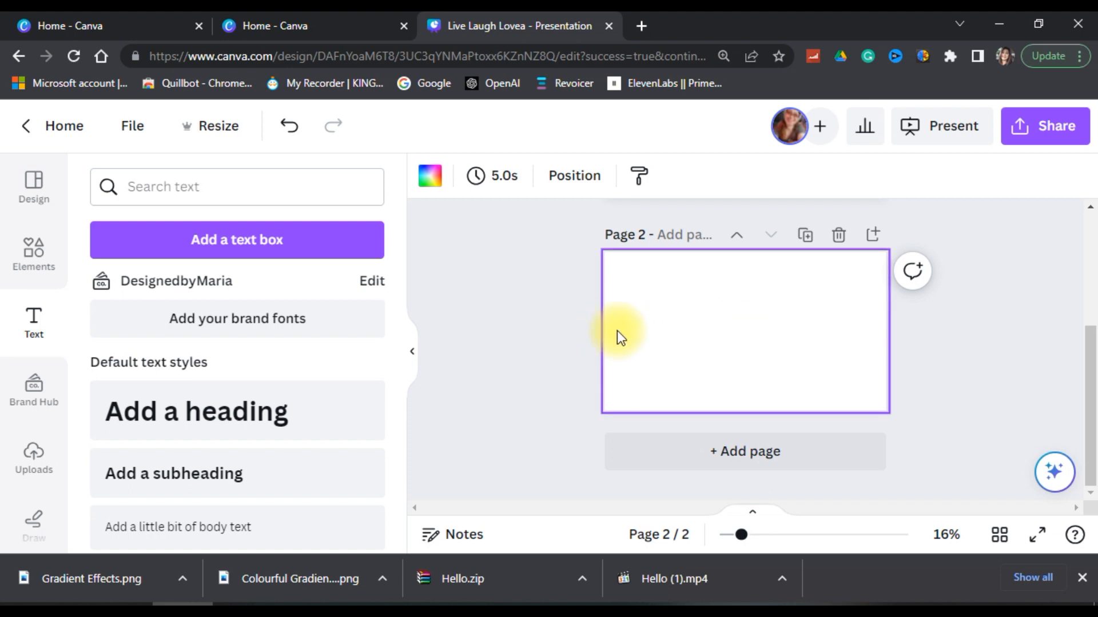
Step: Search the elements library for "gradients" and look over the results
left_click(36, 247)
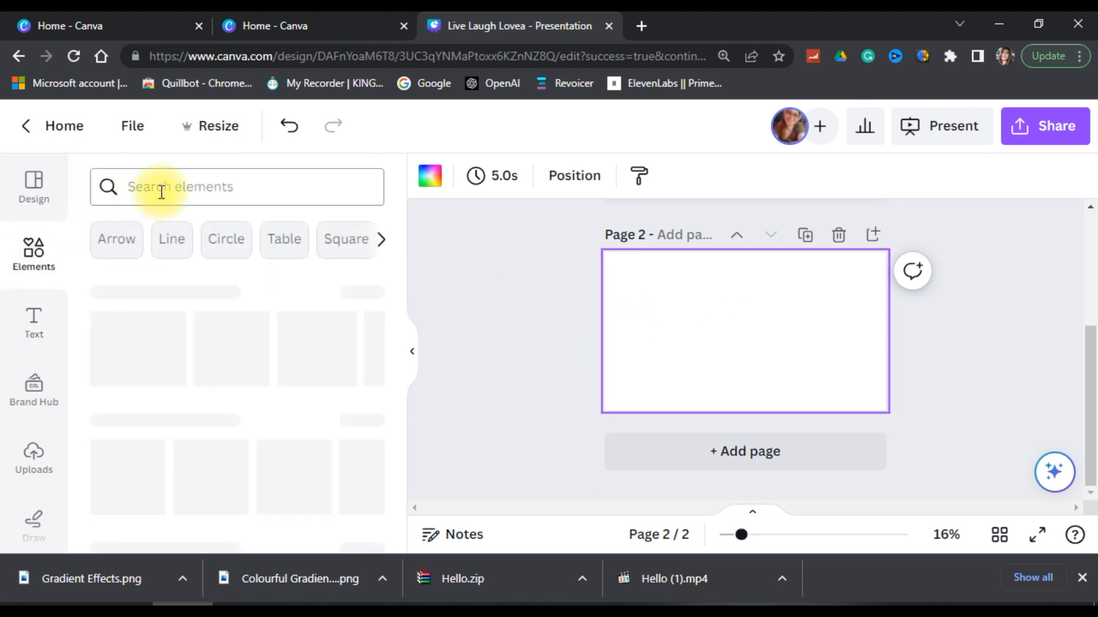
left_click(160, 185)
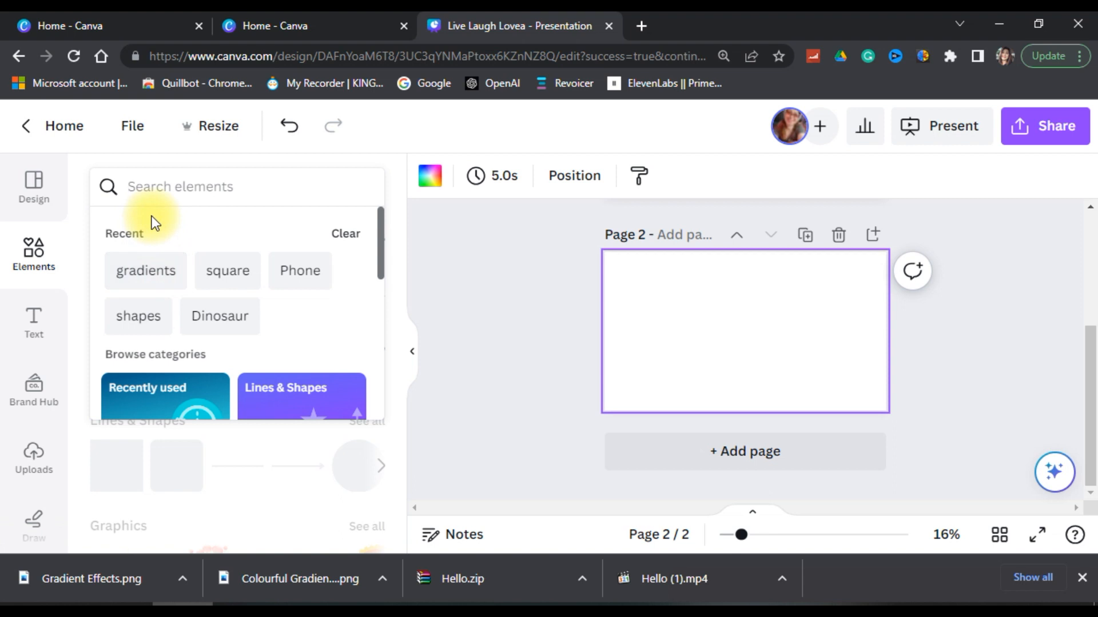
type("gradients")
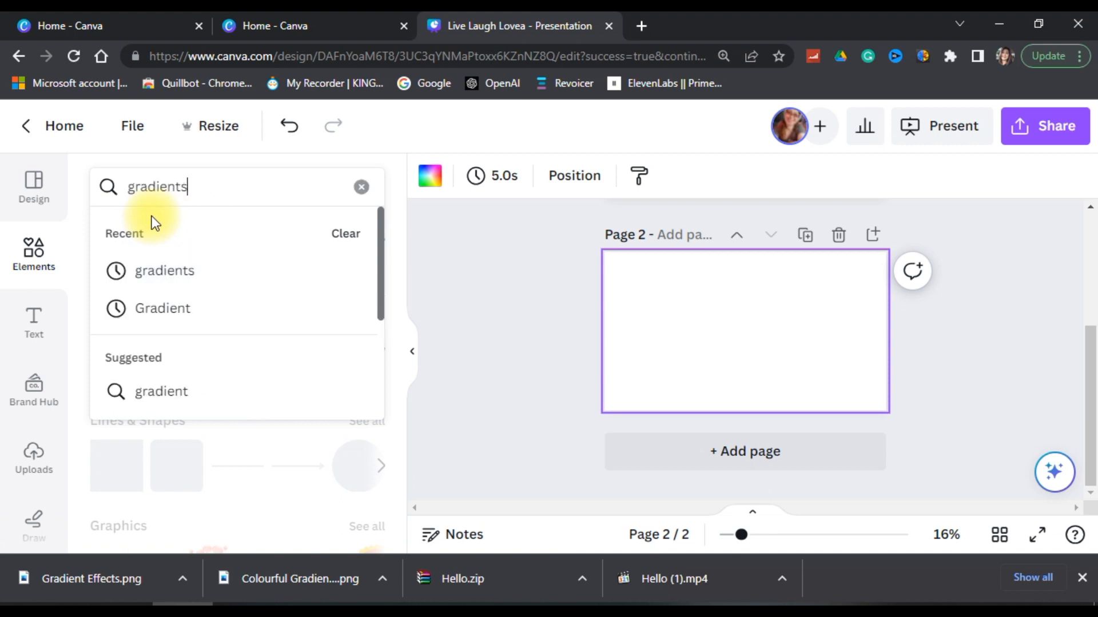
key("Return")
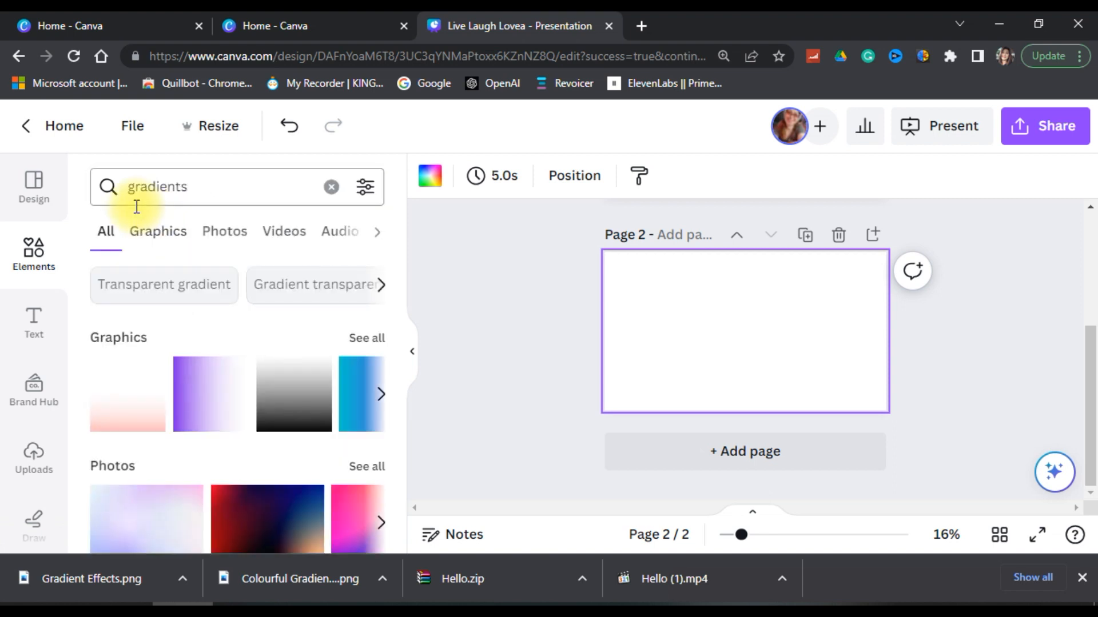
scroll(286, 321, "down", 5)
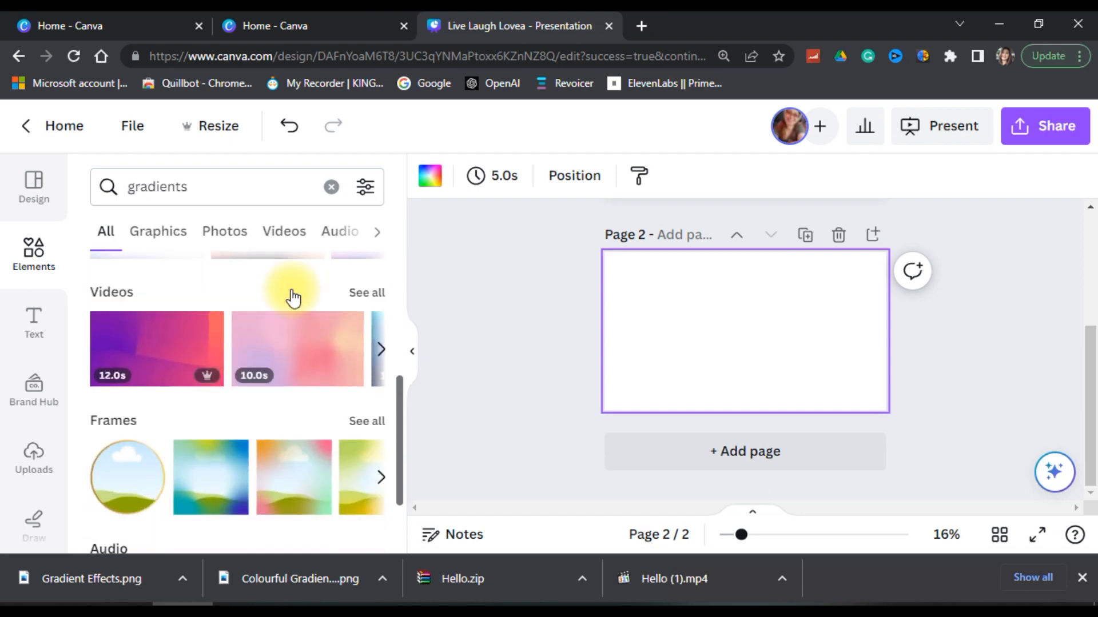
scroll(293, 297, "up", 5)
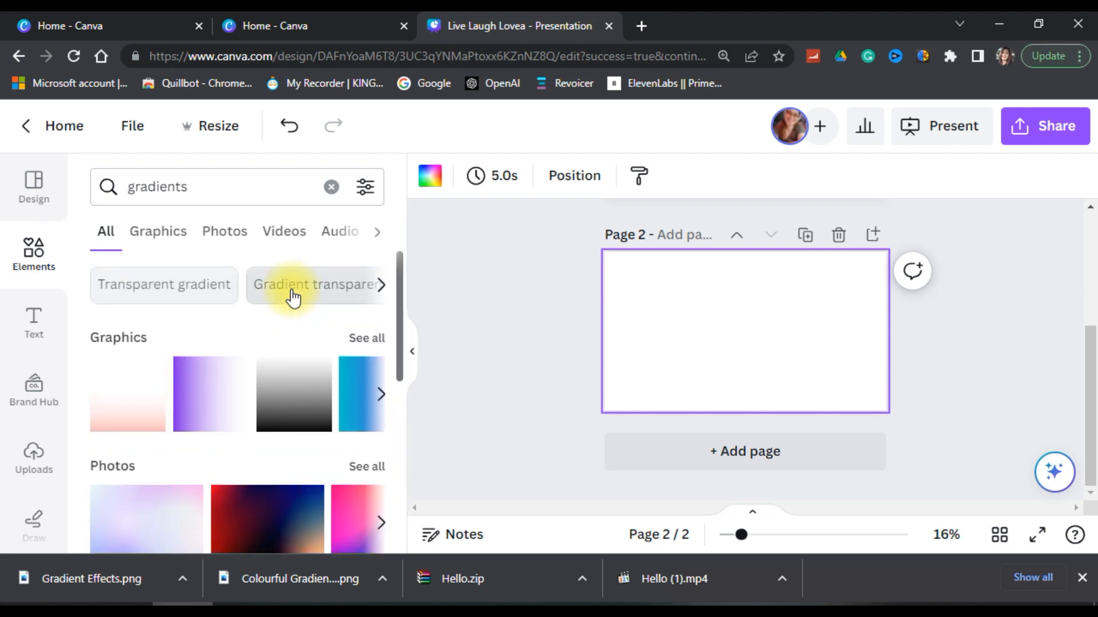
Step: Limit the gradient results to graphics and switch to the suggested searches "Transparent gradient" and "Gradient shape"
left_click(170, 239)
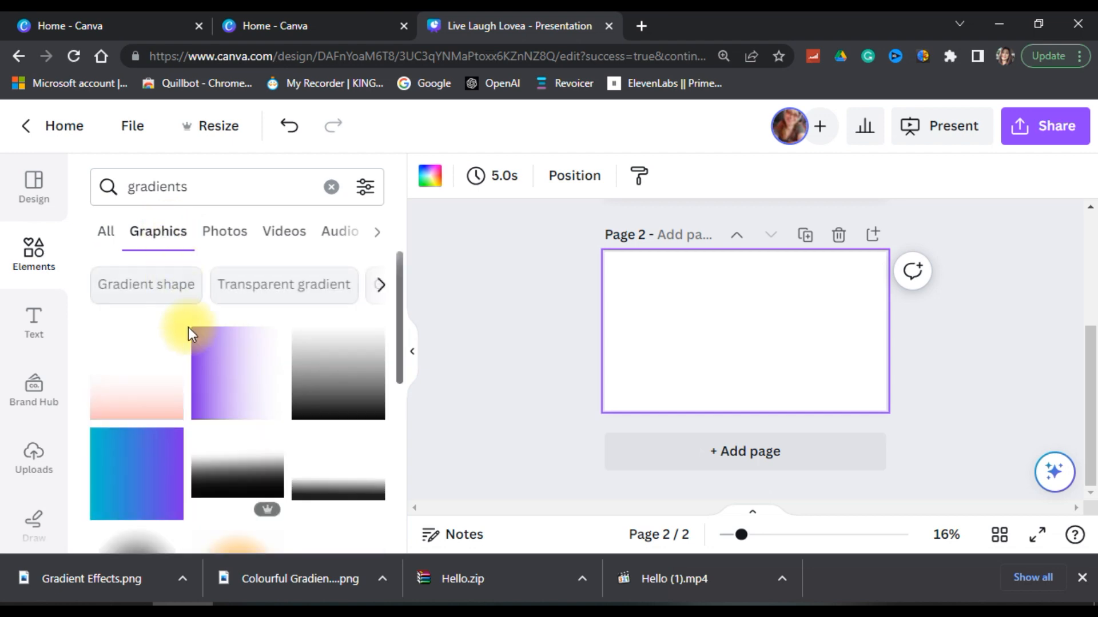
left_click(340, 297)
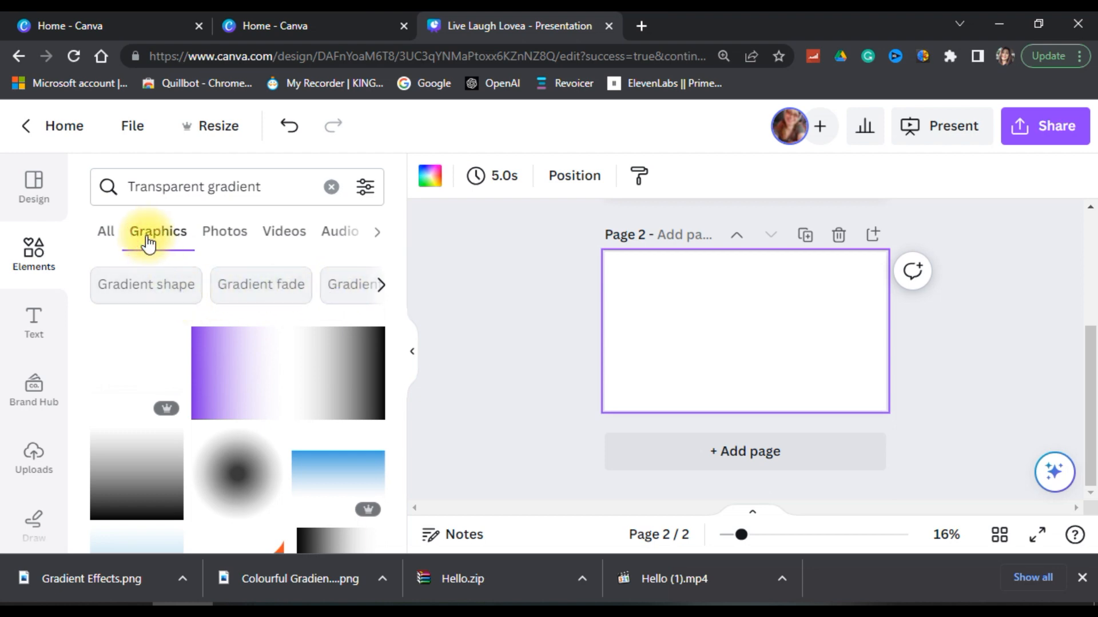
left_click(155, 282)
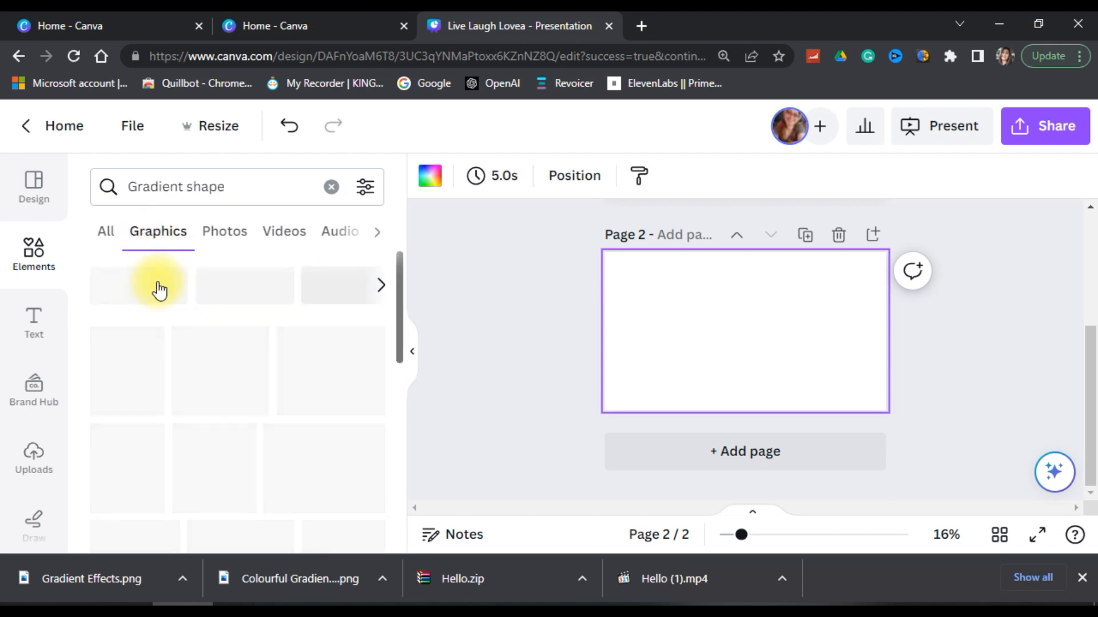
Step: Look through the "Gradient shape" results, mainly the graphics, for a suitable gradient
scroll(303, 306, "down", 3)
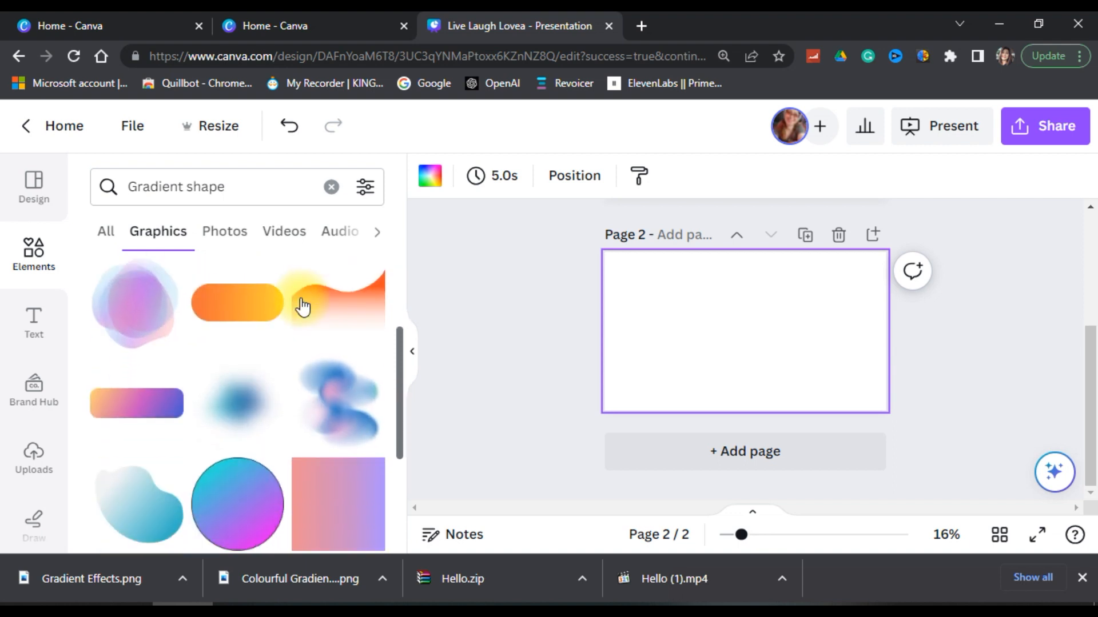
scroll(302, 307, "down", 10)
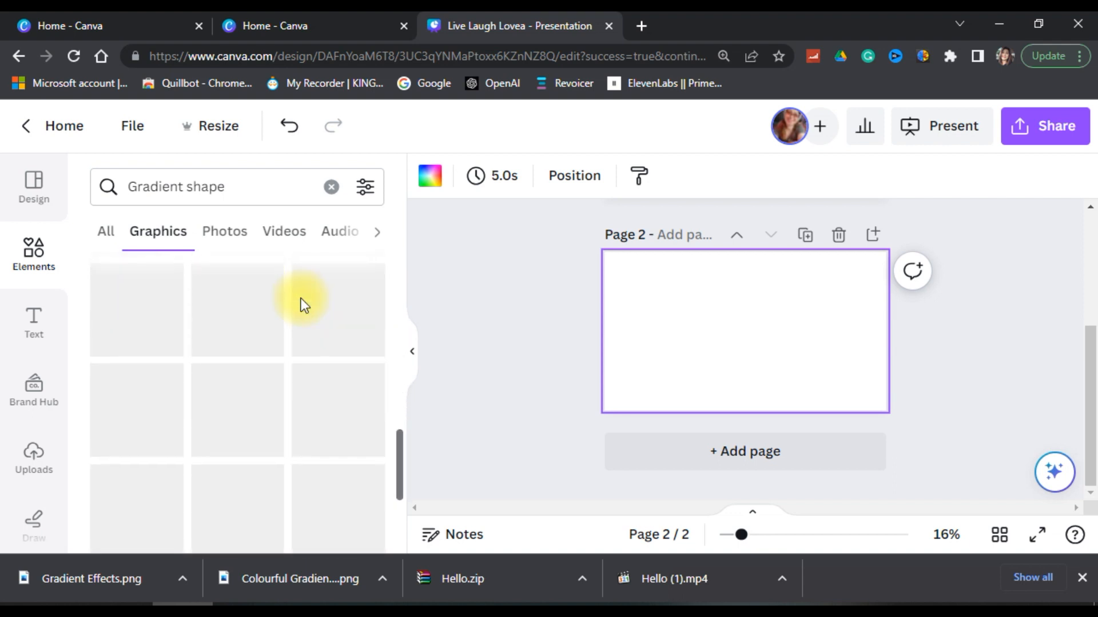
scroll(303, 306, "down", 5)
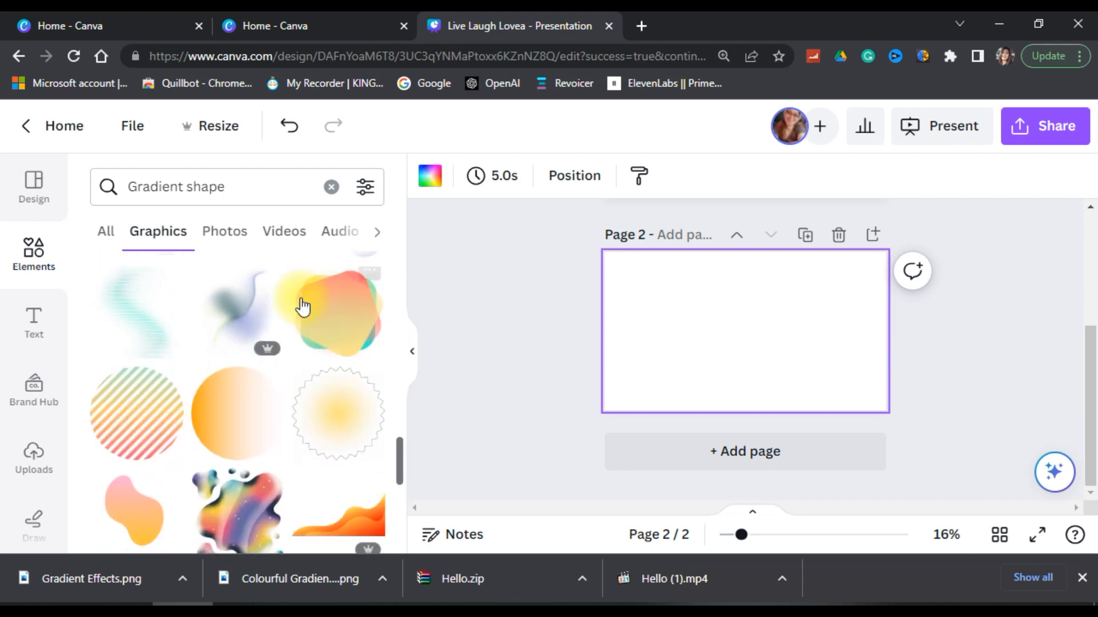
scroll(303, 306, "down", 2)
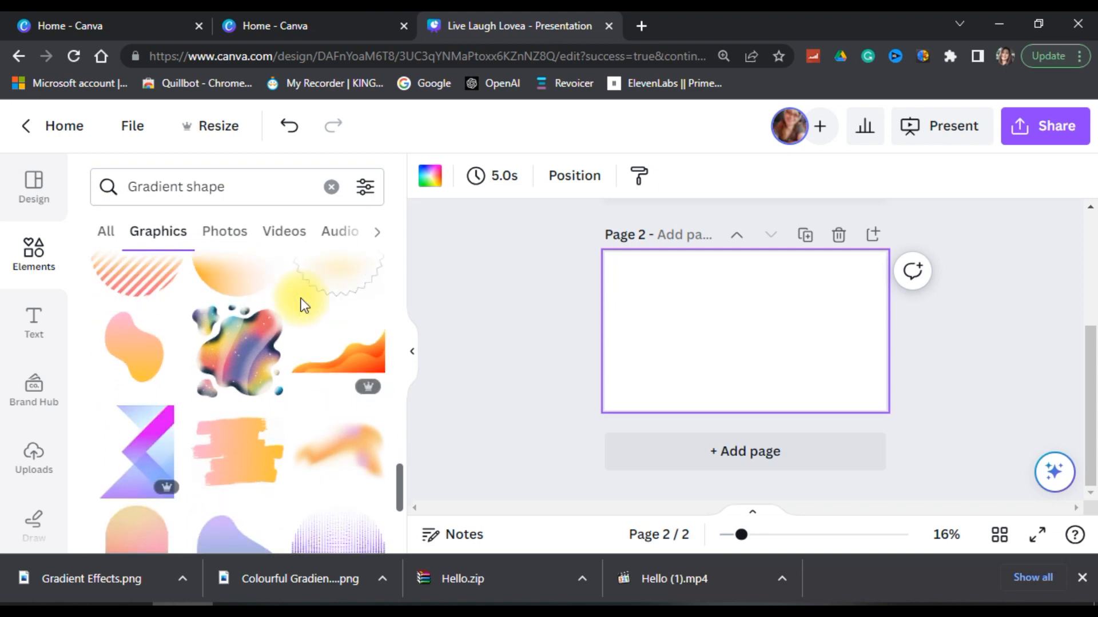
scroll(302, 306, "down", 2)
scroll(303, 307, "down", 3)
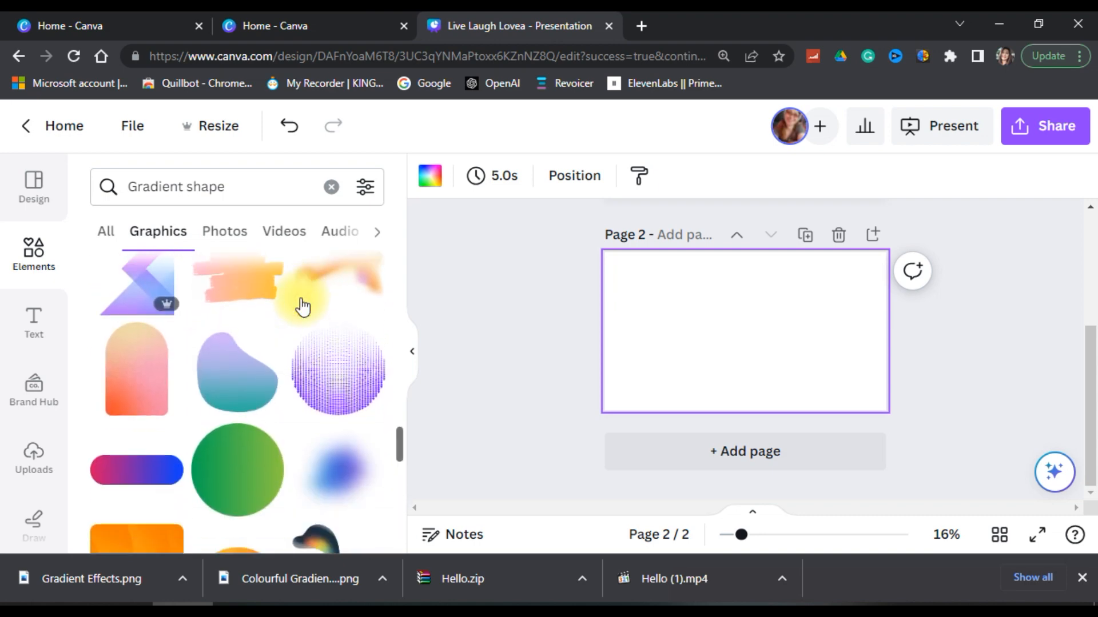
scroll(303, 307, "up", 7)
scroll(302, 306, "up", 8)
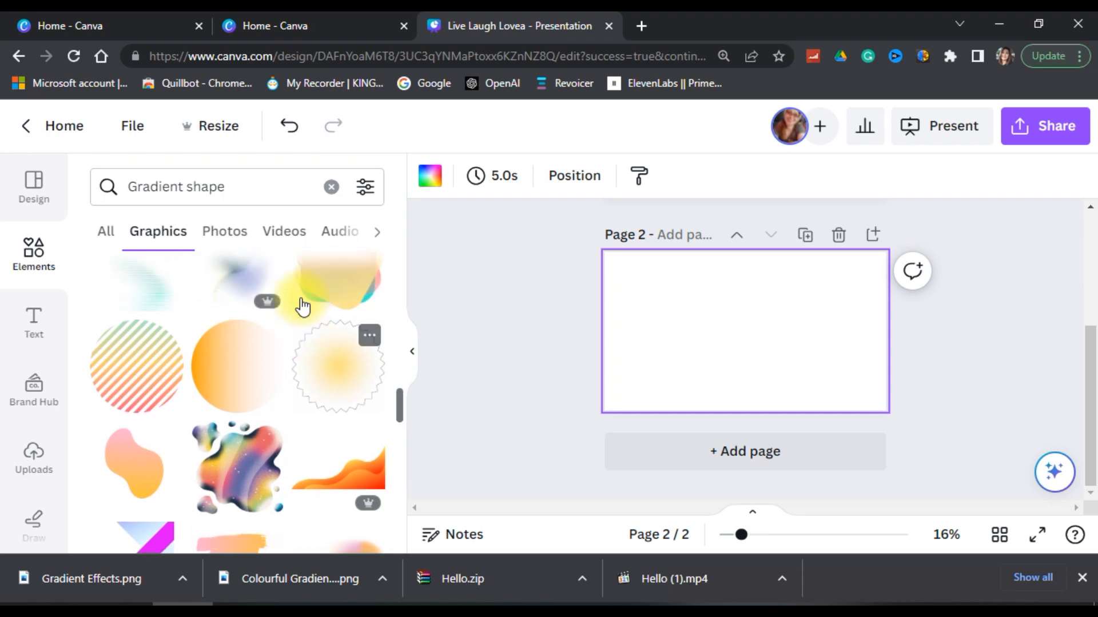
scroll(303, 294, "up", 2)
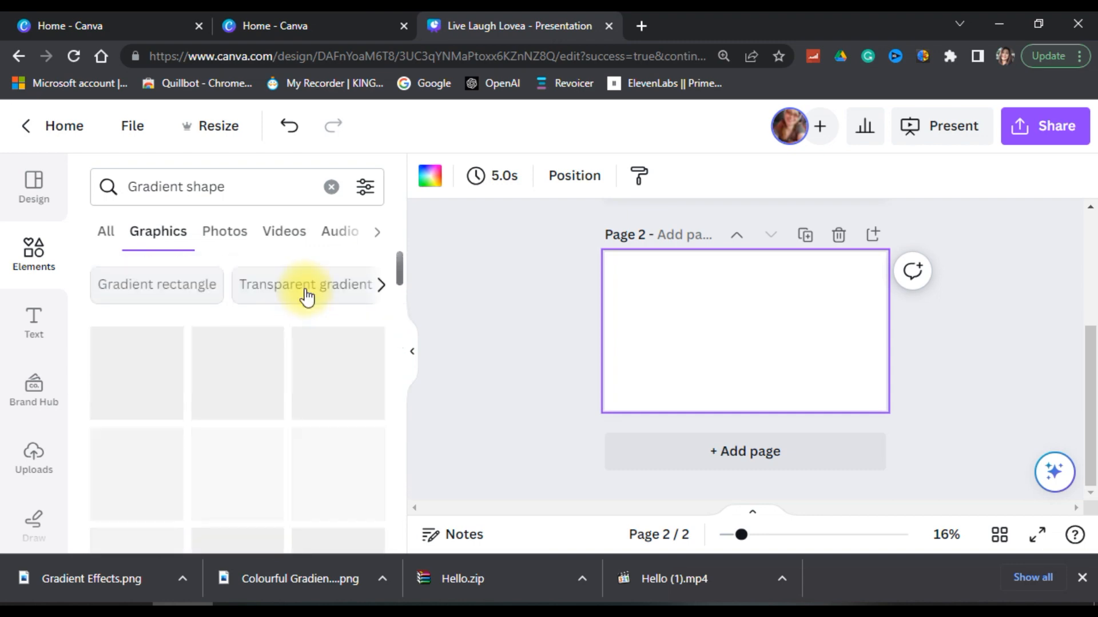
left_click(107, 234)
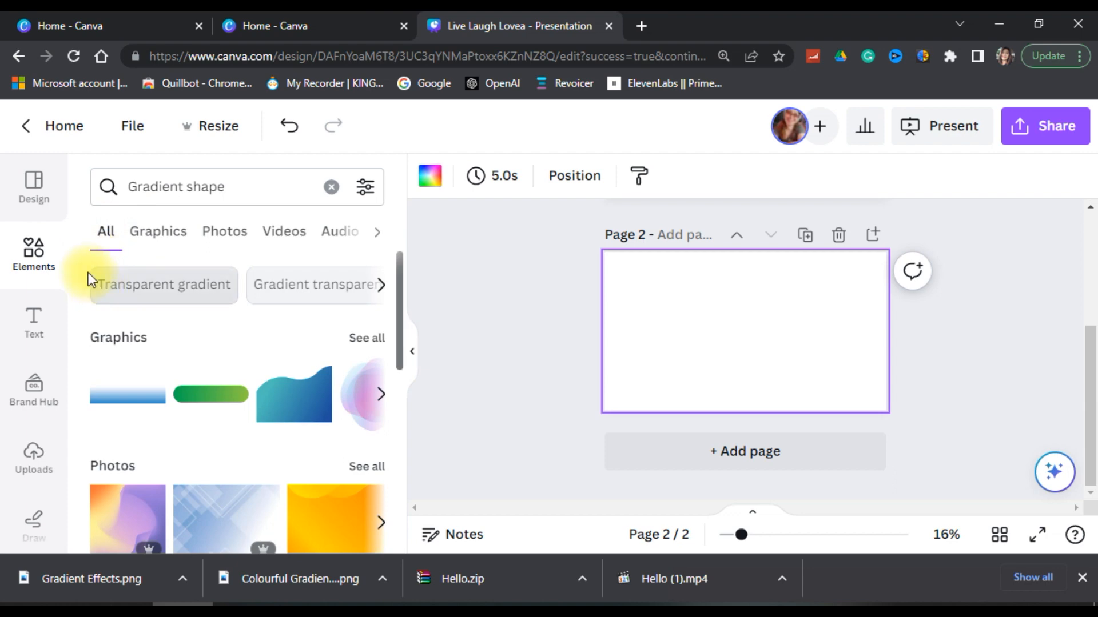
left_click(162, 234)
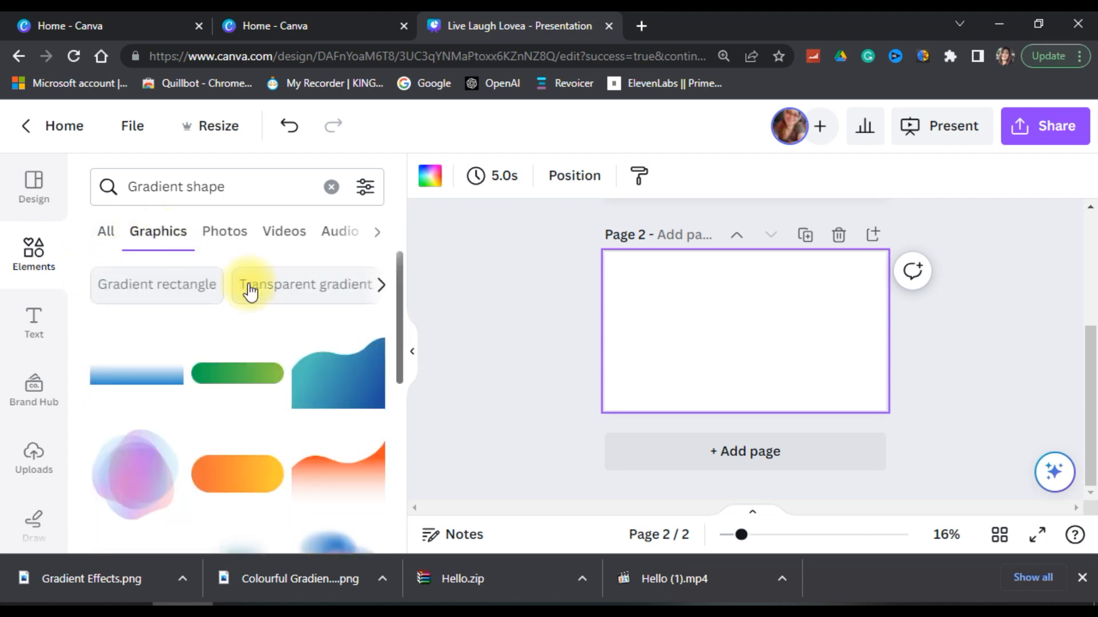
scroll(309, 318, "down", 3)
scroll(310, 328, "up", 3)
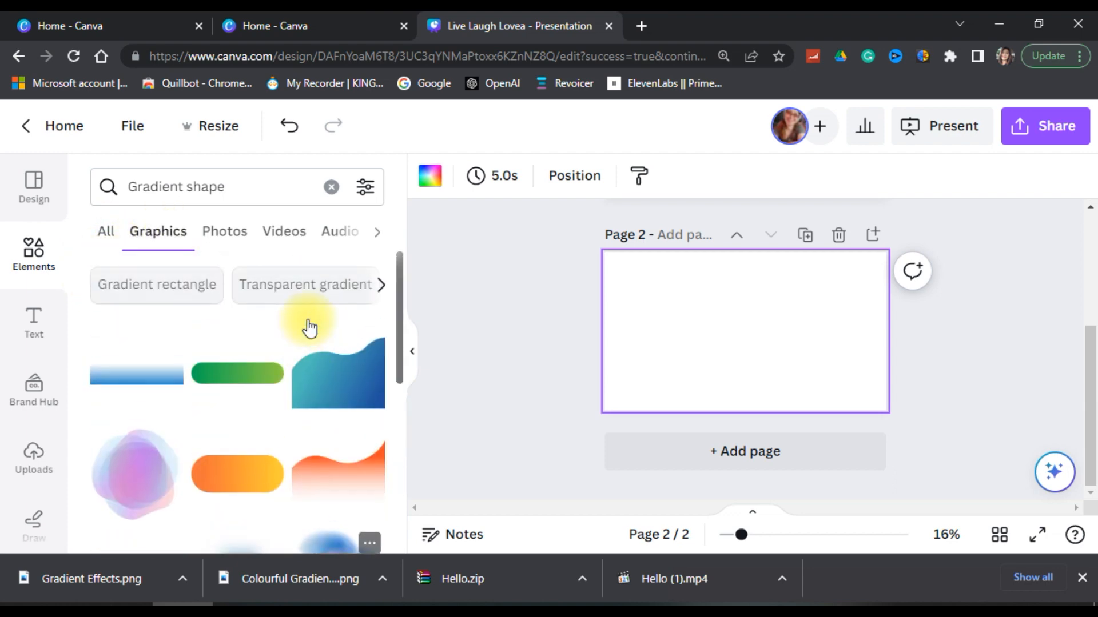
Step: Add the purple-to-white gradient graphic from the "gradients" results to page 2 and enlarge it to cover the whole page
left_click(228, 384)
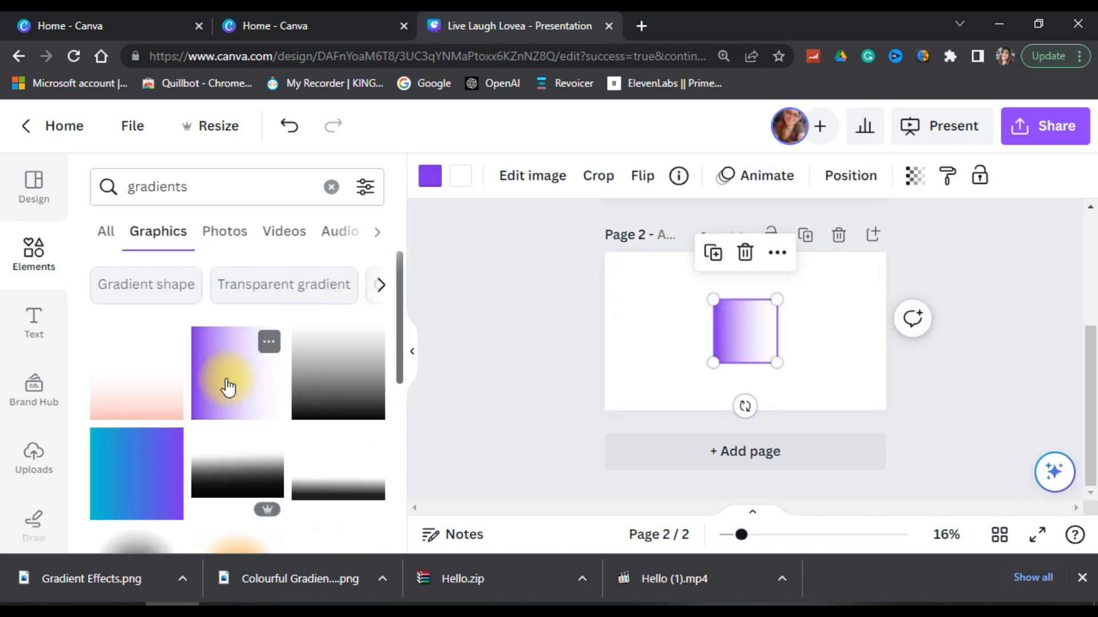
left_click_drag(753, 337, 983, 333)
left_click(954, 303)
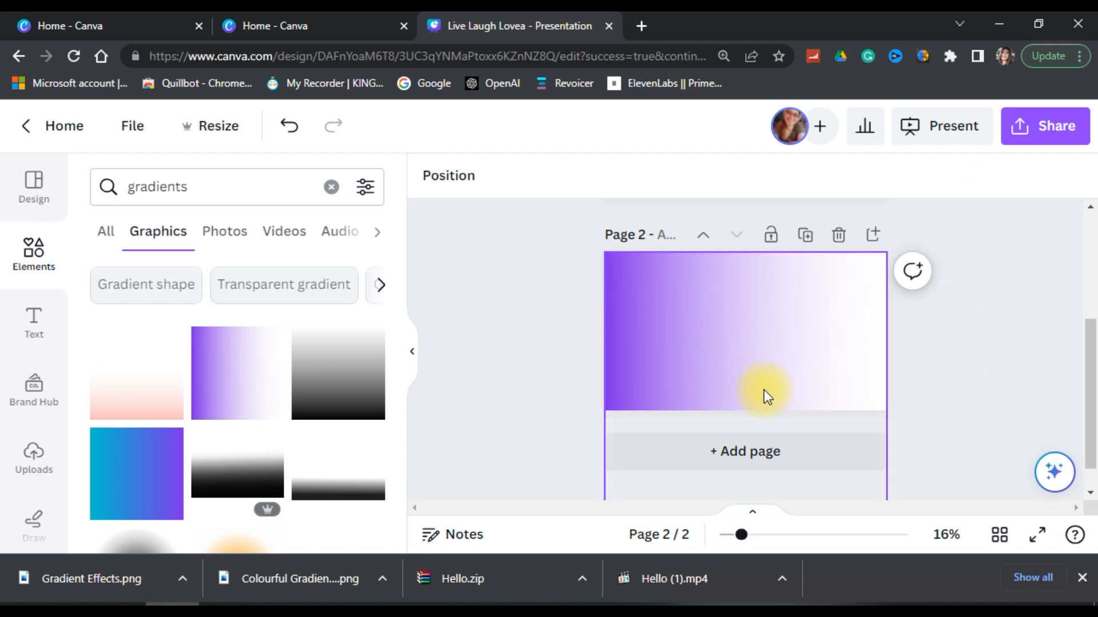
left_click(455, 276)
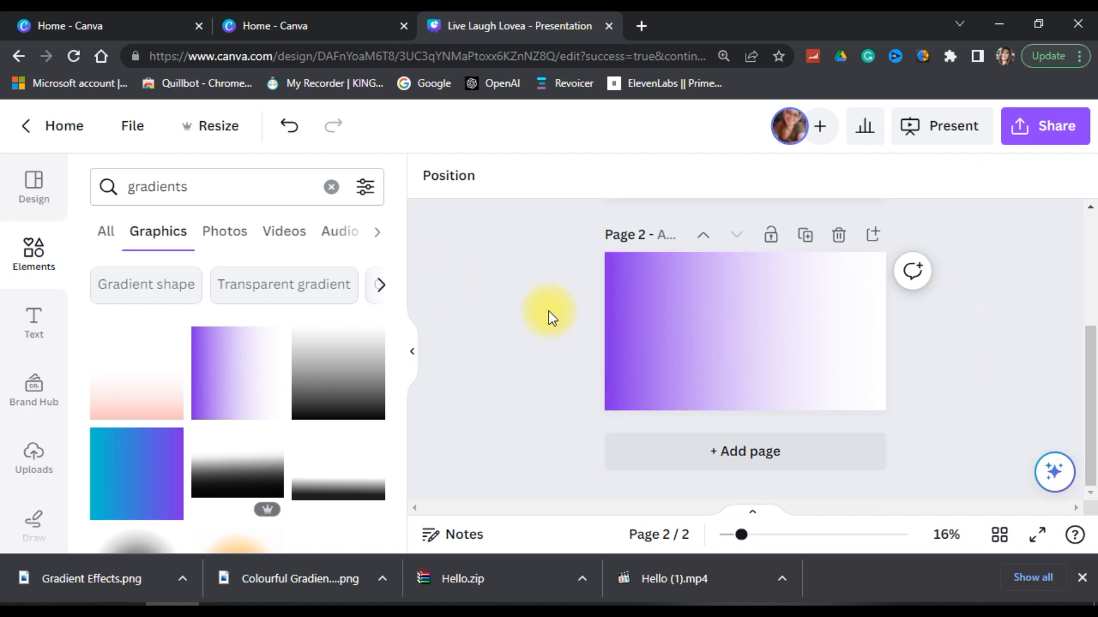
Step: Try light blue, teal, pink, royal blue, coral pink and orange as the first color of the gradient on page 2
left_click(729, 317)
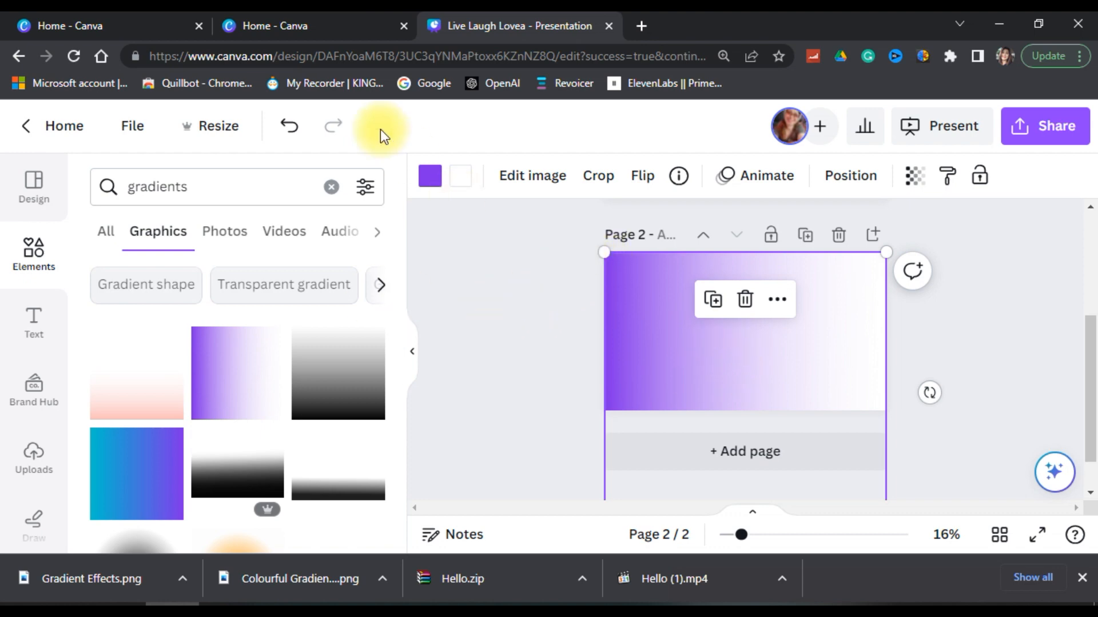
left_click(433, 176)
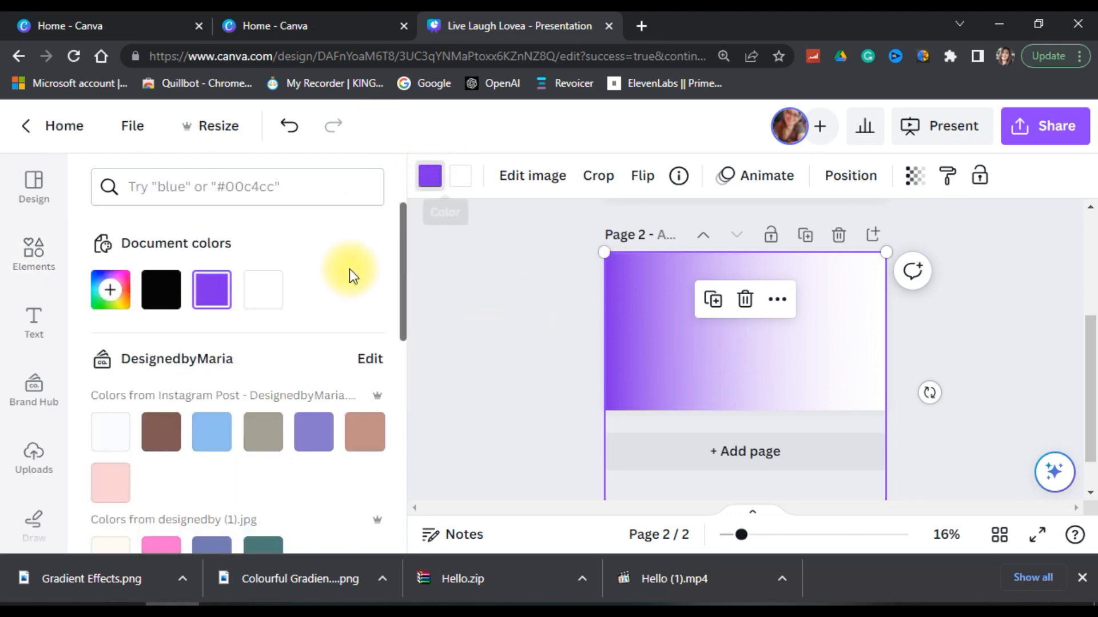
left_click(212, 434)
scroll(270, 361, "down", 3)
left_click(266, 377)
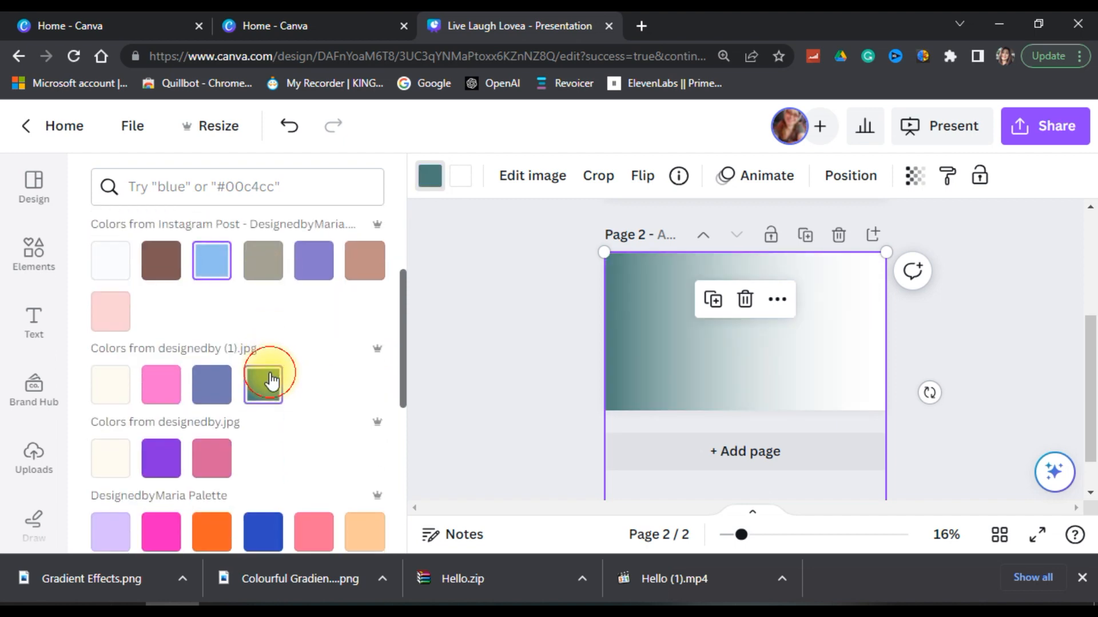
scroll(267, 375, "down", 3)
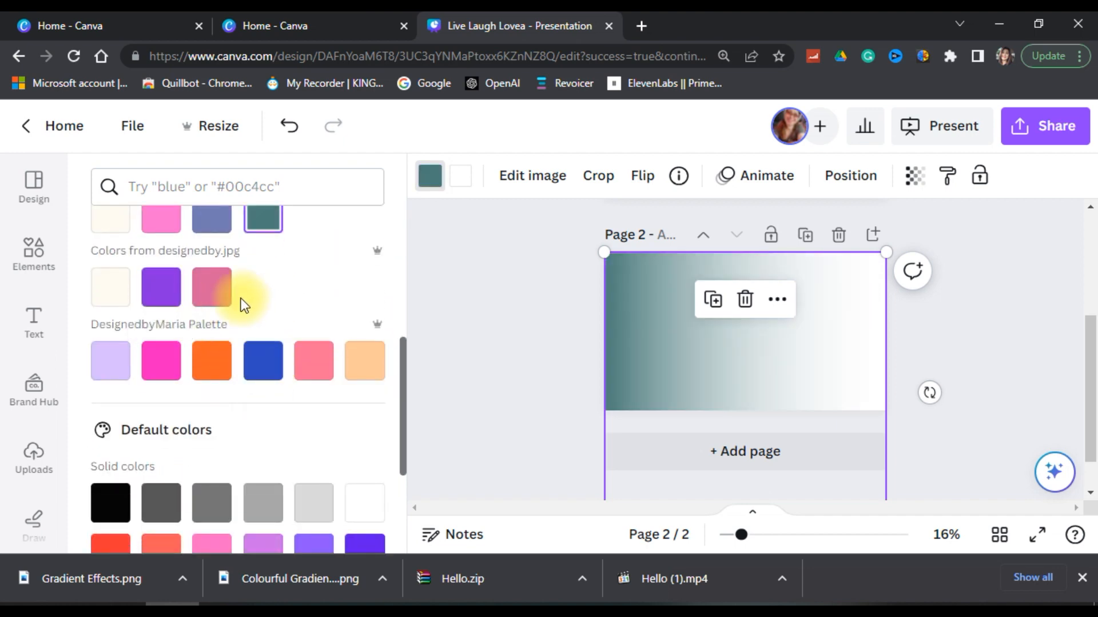
left_click(222, 299)
left_click(268, 373)
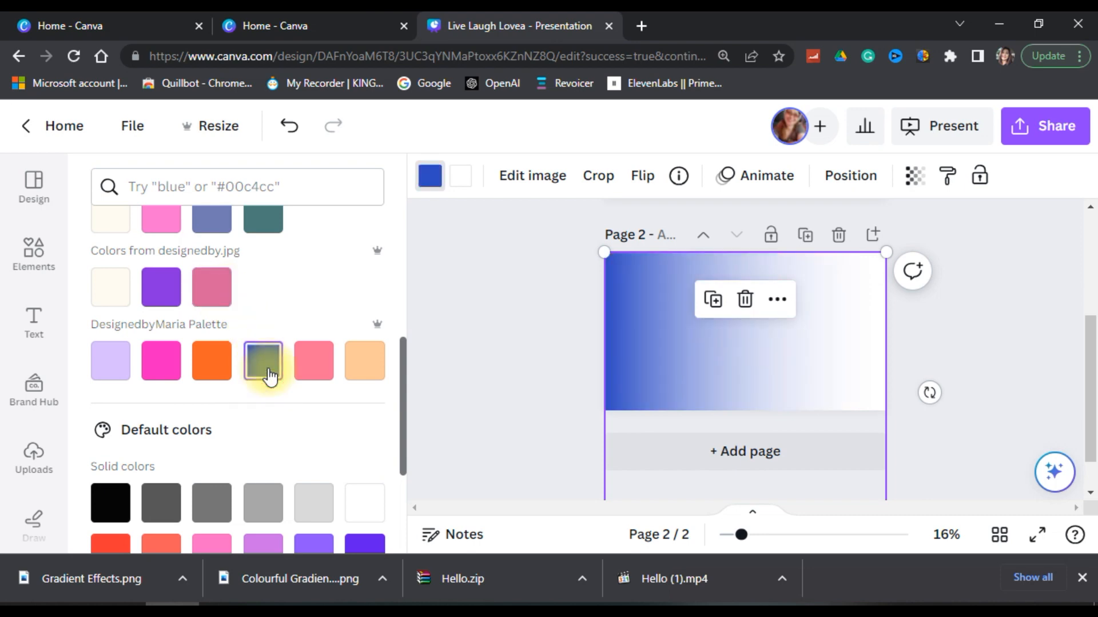
left_click(330, 366)
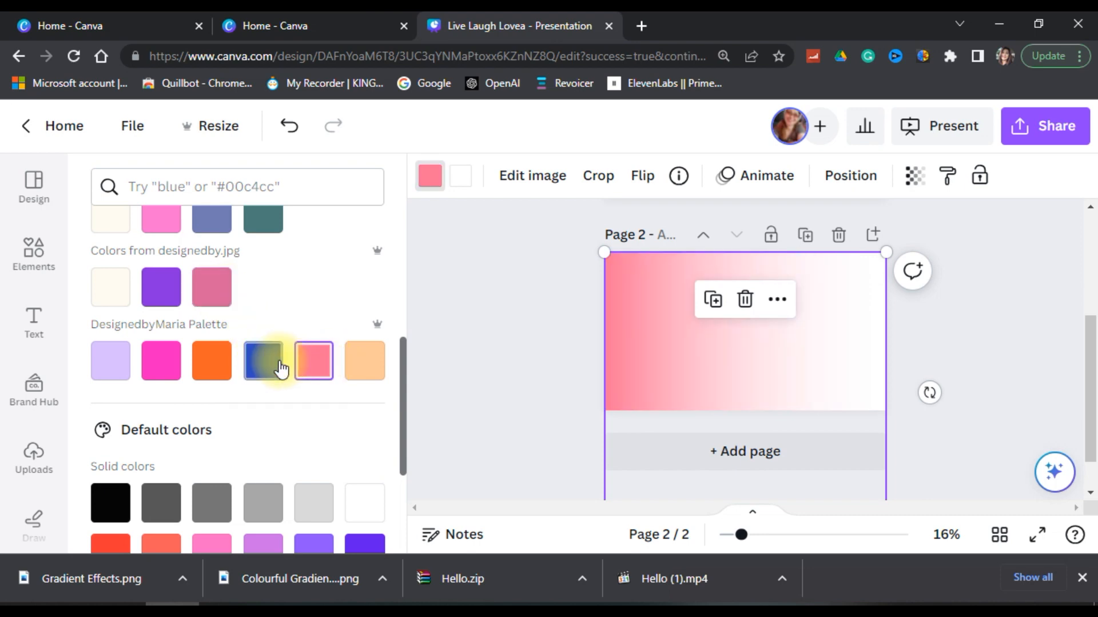
left_click(215, 366)
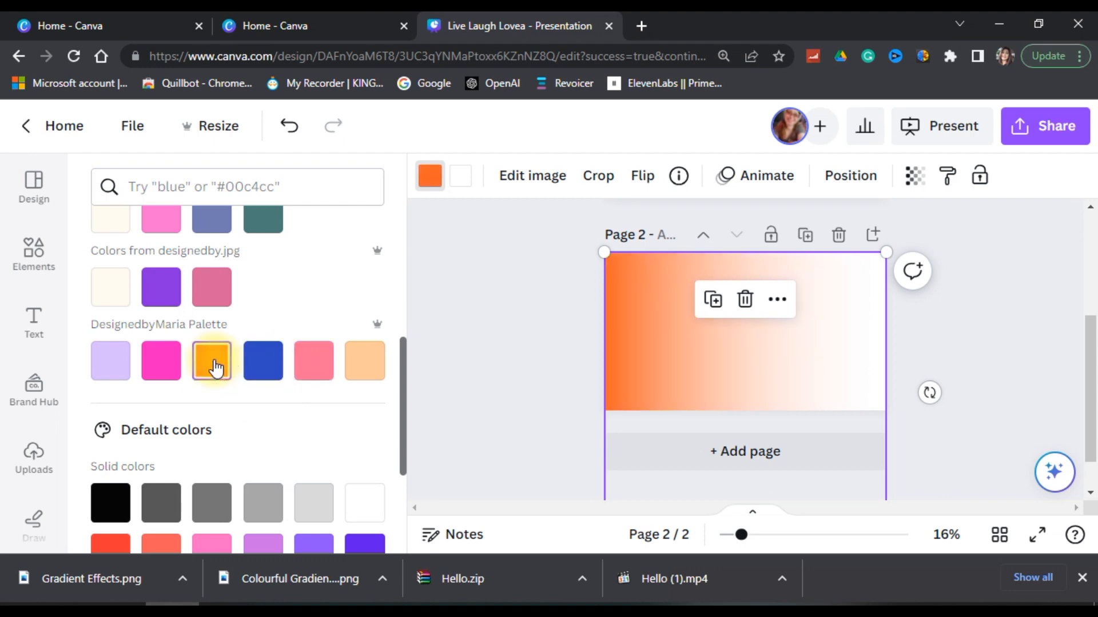
Step: Change the white second color of the gradient on page 2 to purple
left_click(160, 287)
left_click(276, 219)
scroll(335, 239, "up", 6)
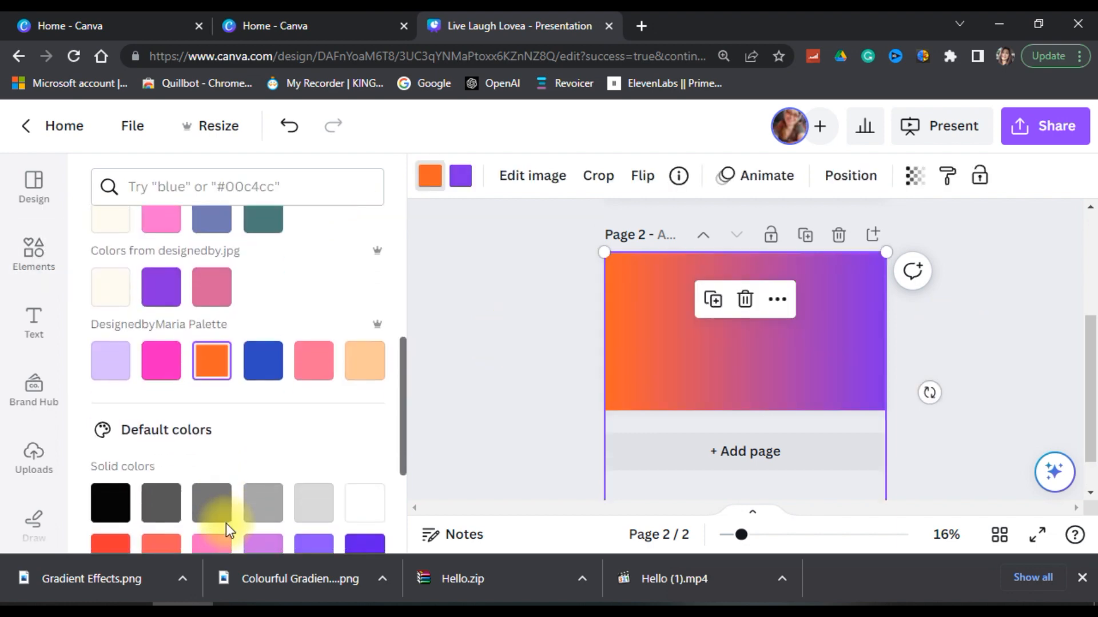
Step: Try coral, black, turquoise and other solid colors as the gradient's first color, and settle on yellow
scroll(245, 503, "down", 4)
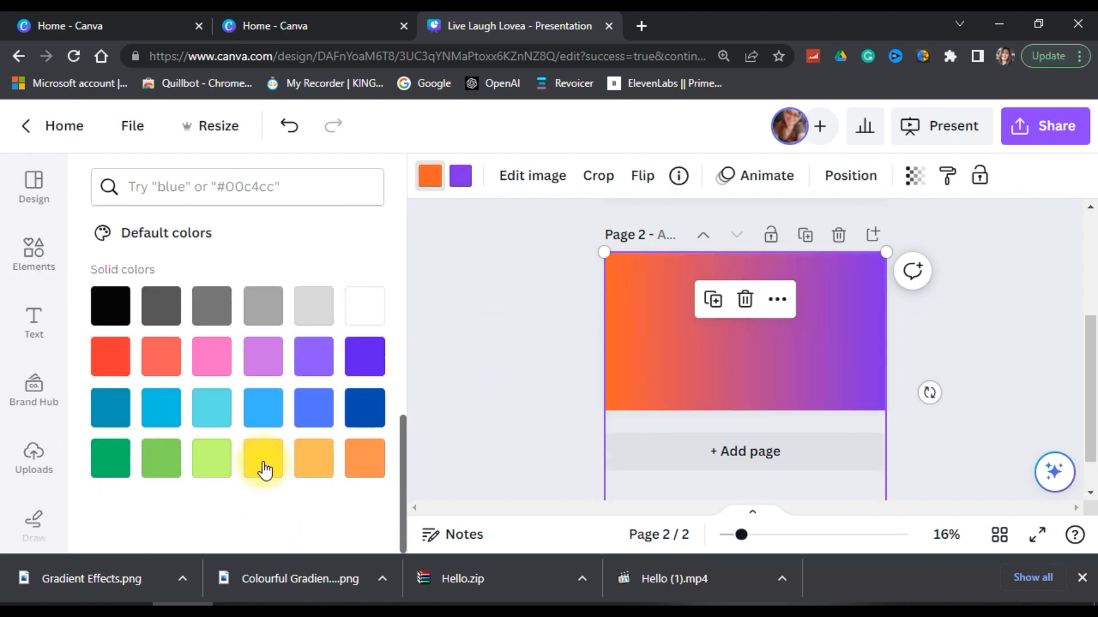
left_click(263, 463)
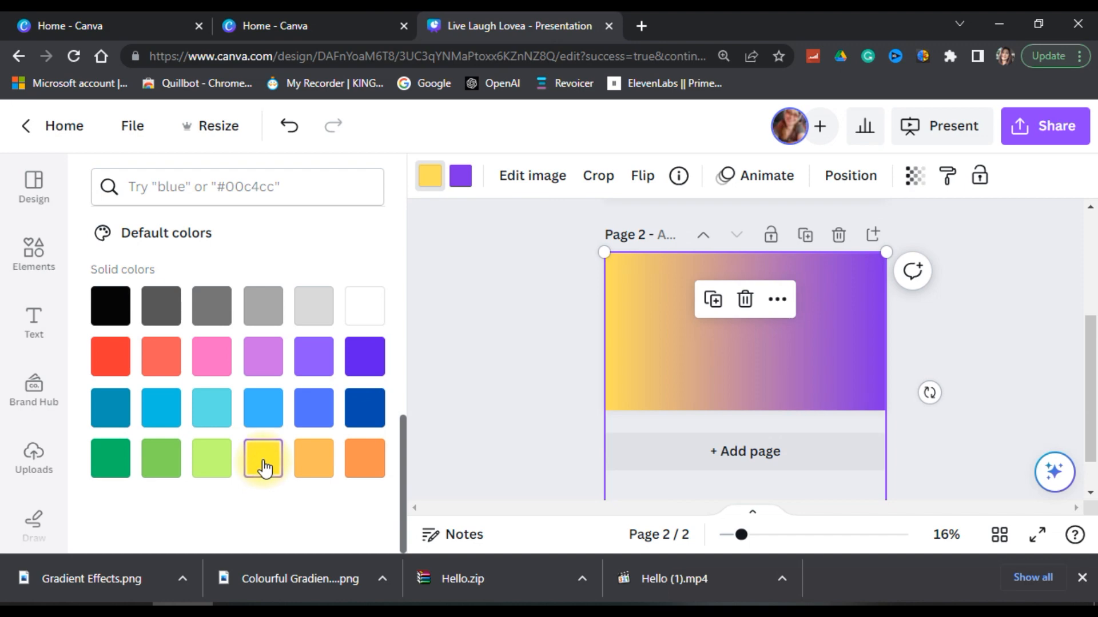
left_click(161, 359)
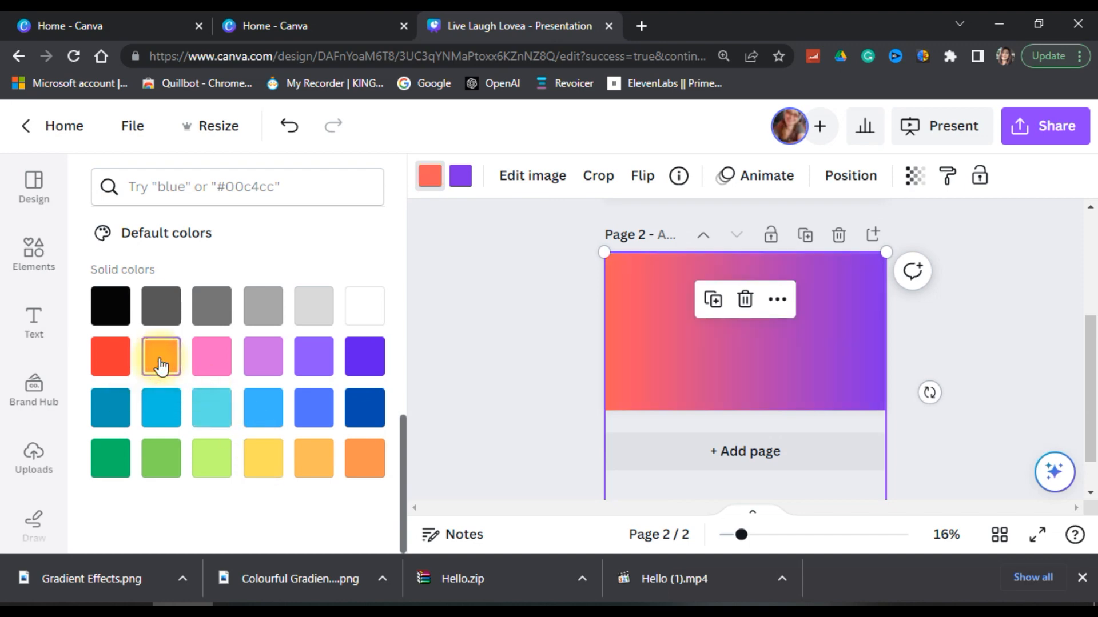
left_click(93, 373)
left_click(106, 311)
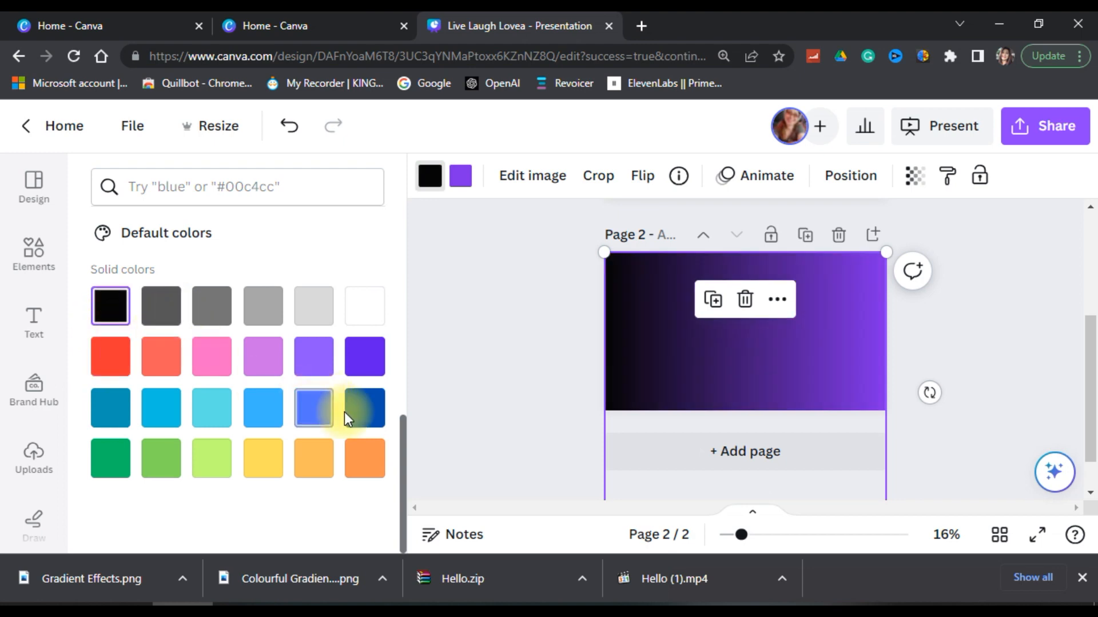
left_click(320, 408)
left_click(216, 420)
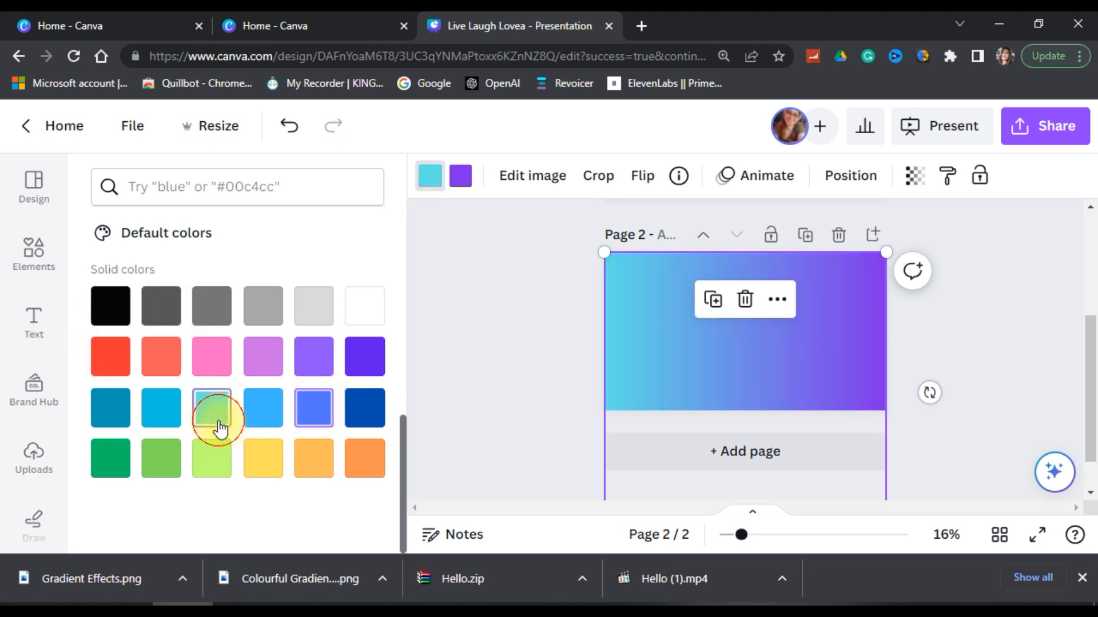
left_click(221, 461)
left_click(258, 471)
left_click(496, 342)
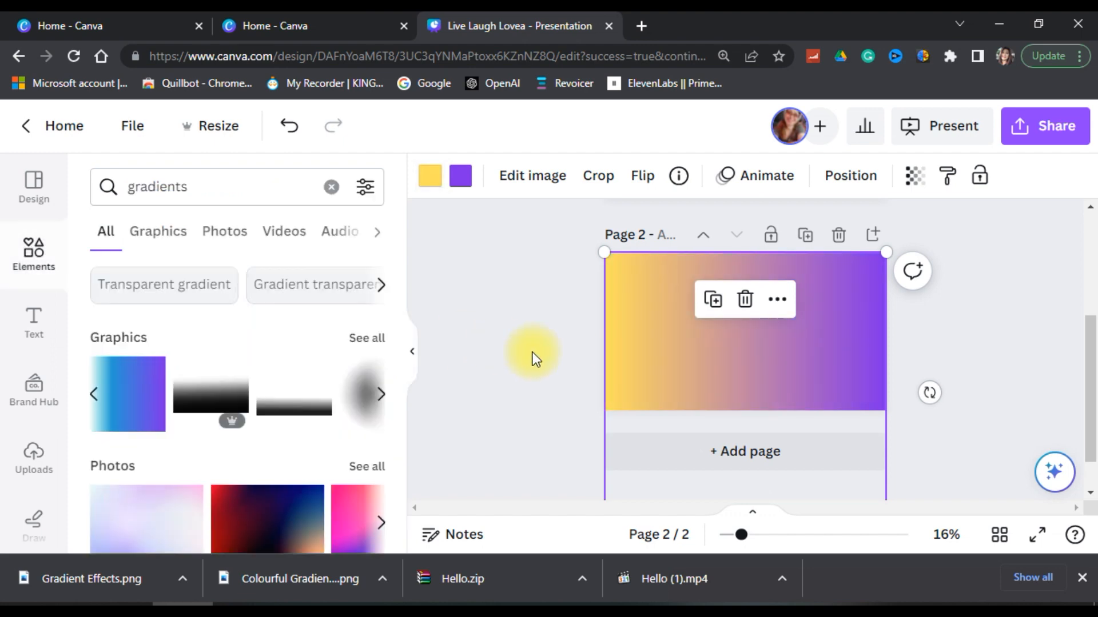
Step: Paste a copy of the "Live Laugh Love" text from page 1 onto the gradient on page 2
left_click(958, 328)
scroll(847, 355, "up", 3)
scroll(840, 328, "down", 3)
left_click(812, 288)
scroll(743, 371, "up", 2)
right_click(671, 461)
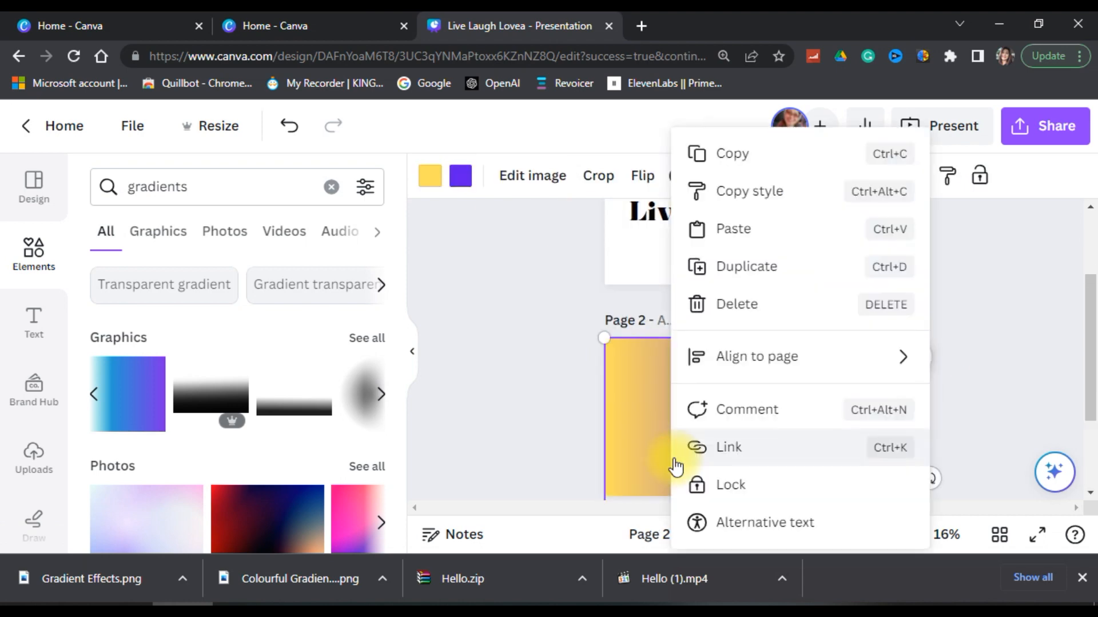
left_click(733, 229)
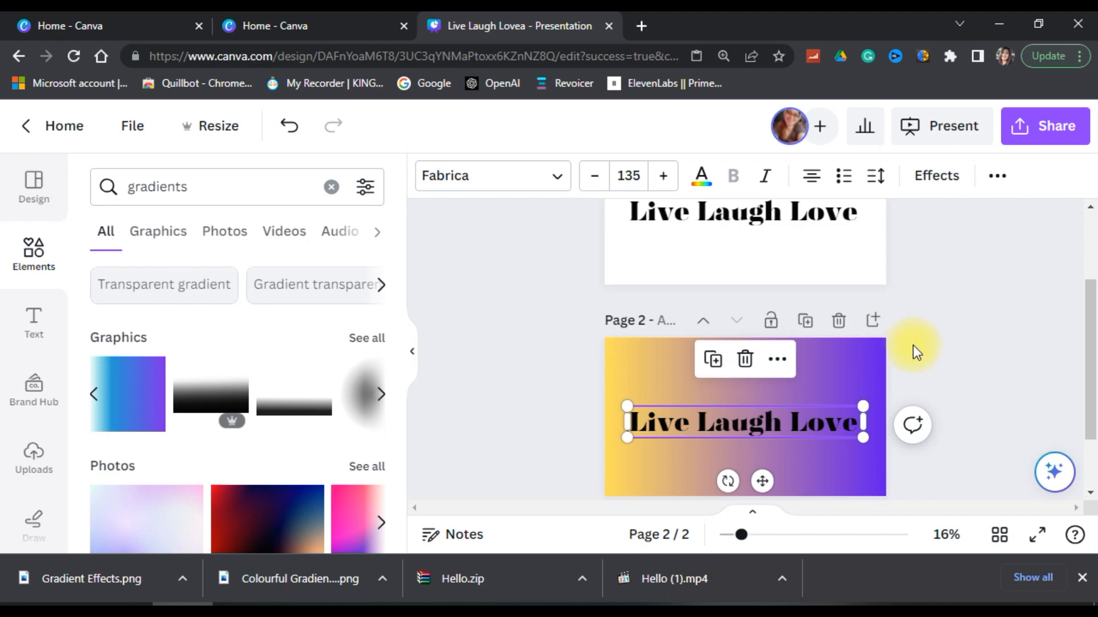
Step: Set the transparency of the "Live Laugh Love" text on page 2 to 40
scroll(914, 345, "down", 2)
left_click(716, 382)
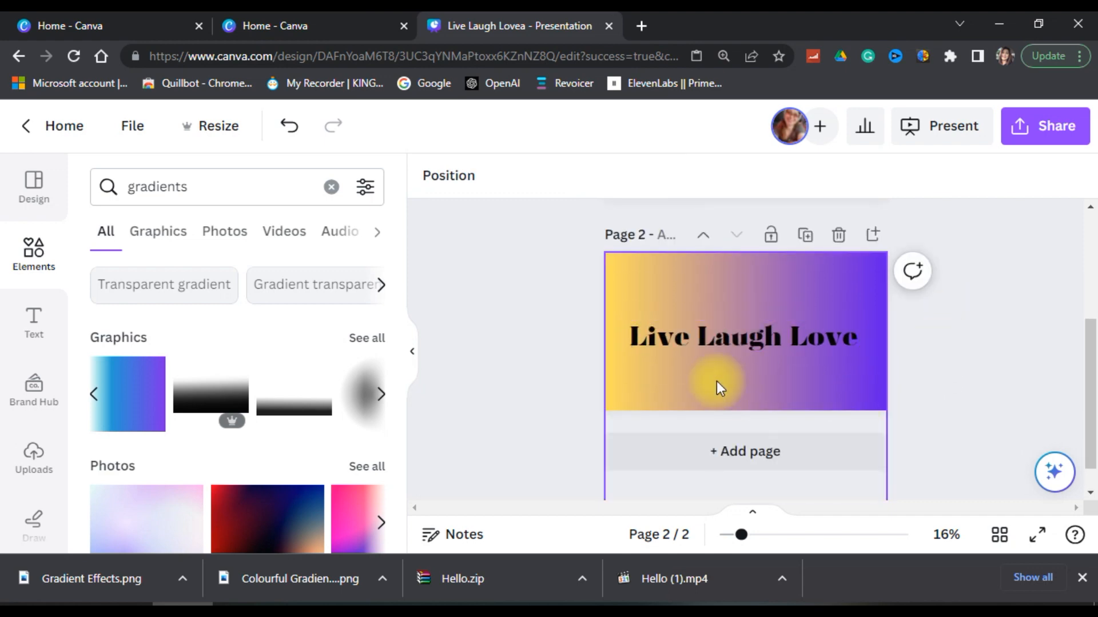
left_click(780, 351)
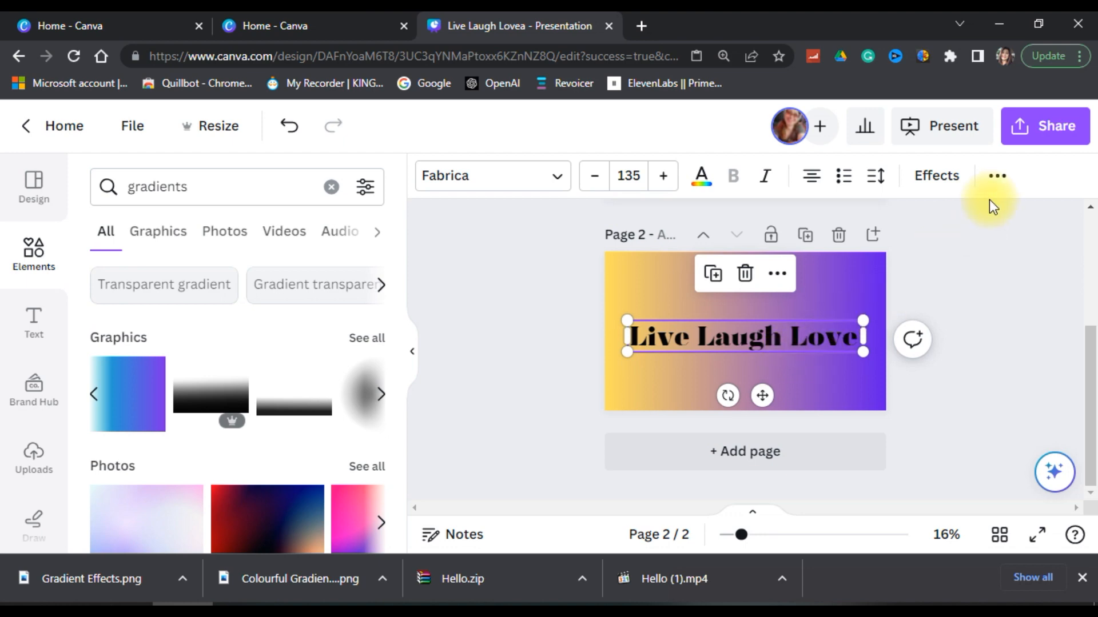
left_click(996, 177)
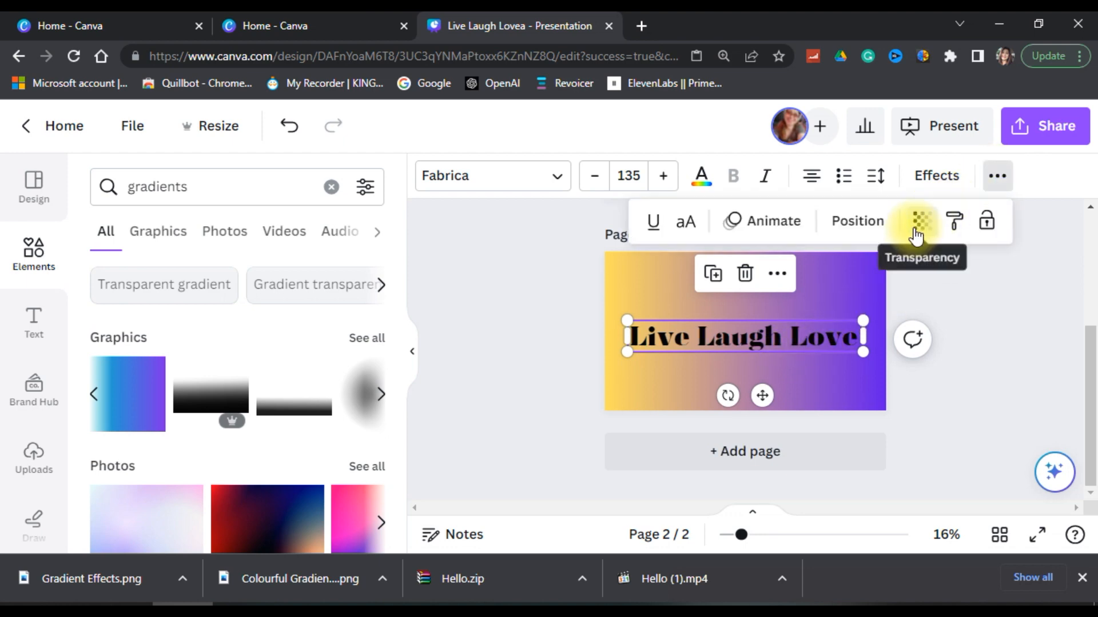
left_click(916, 231)
left_click_drag(921, 300, 821, 313)
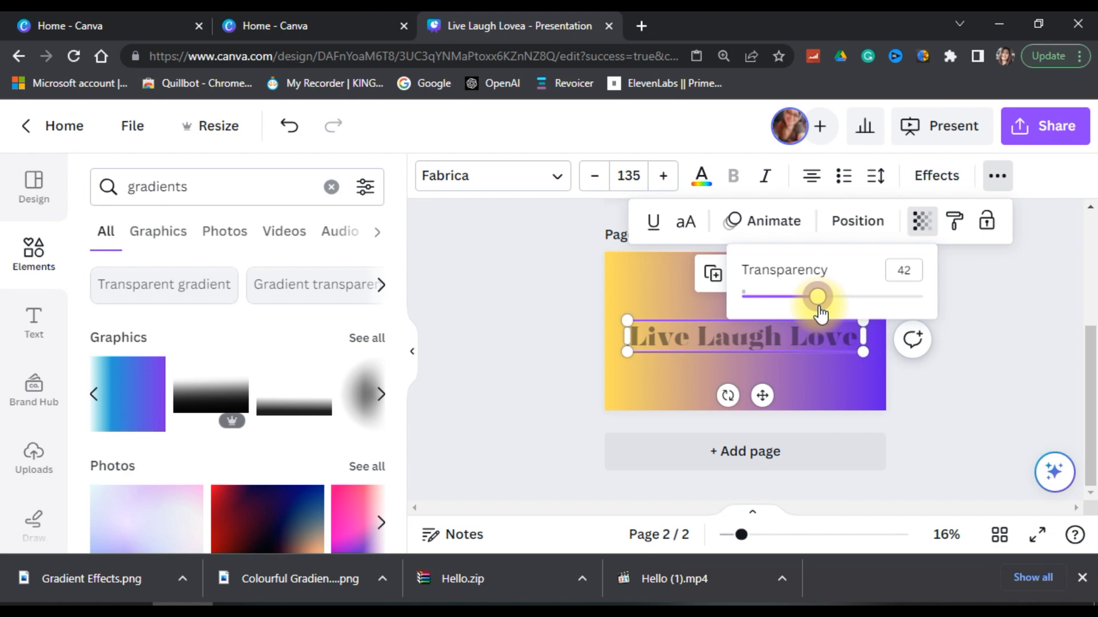
left_click_drag(820, 314, 805, 312)
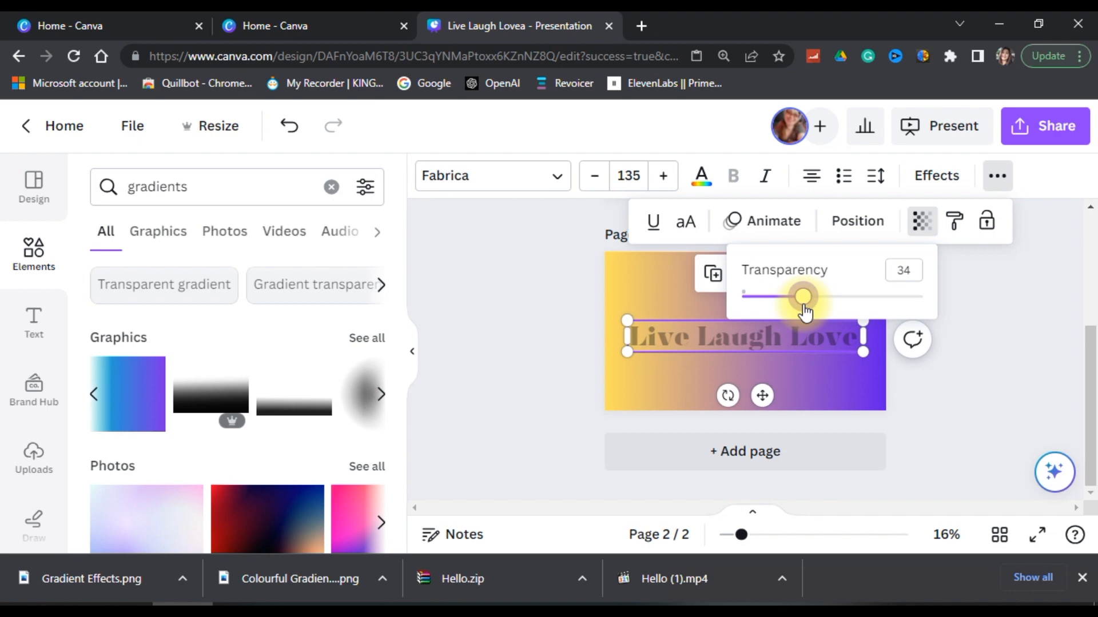
left_click_drag(805, 312, 817, 312)
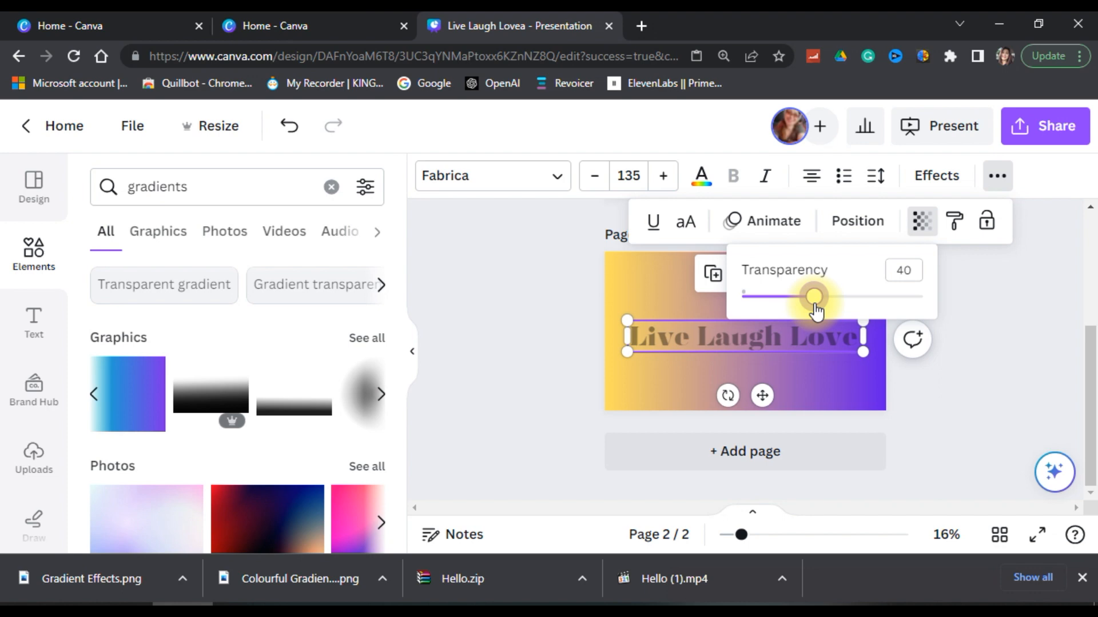
left_click(1000, 308)
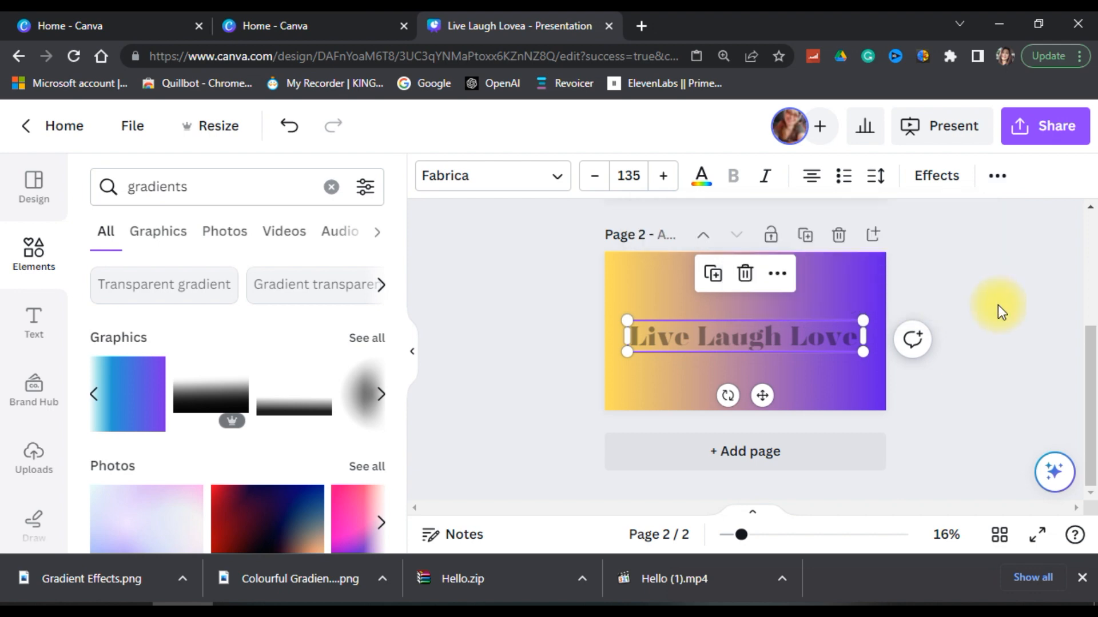
left_click(946, 423)
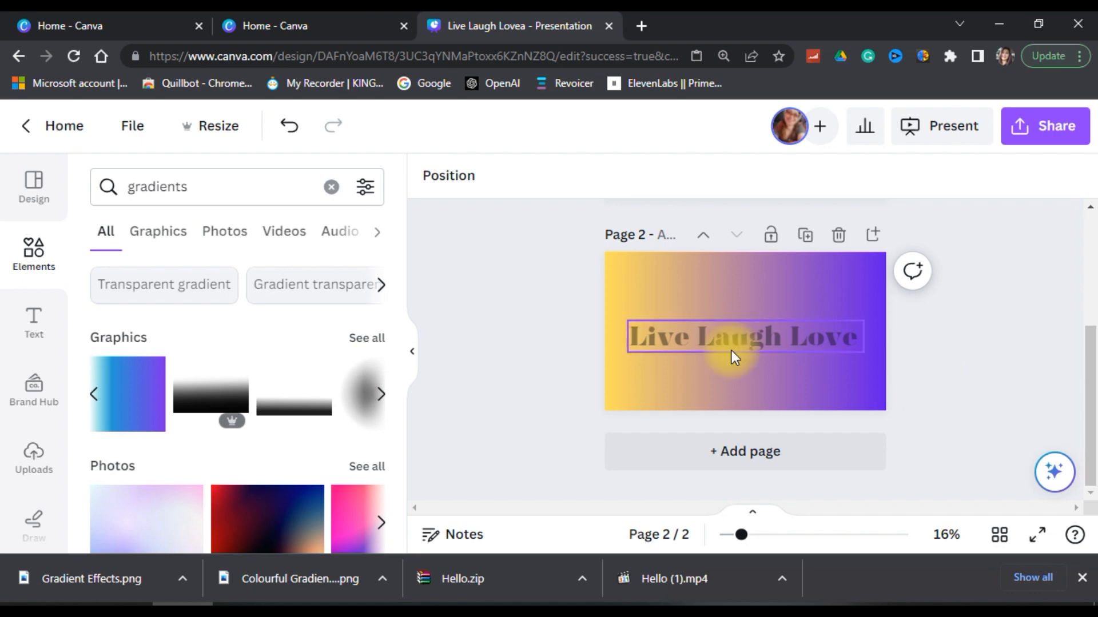
Step: Change the color of the "Live Laugh Love" text on page 2 to white (#ffffff)
left_click(719, 342)
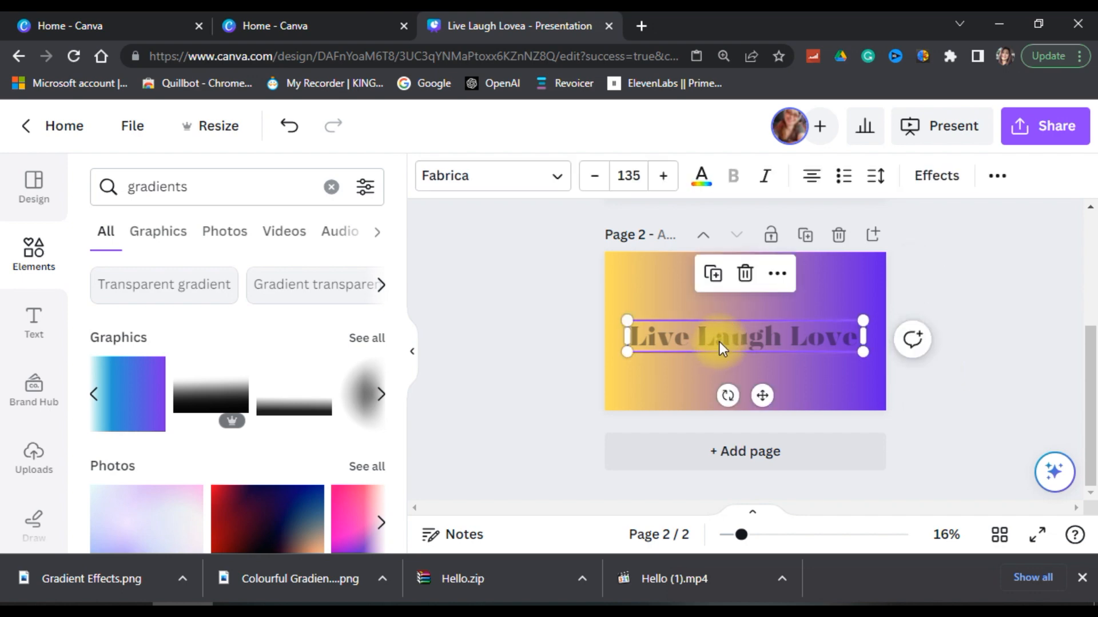
left_click(701, 176)
left_click(314, 290)
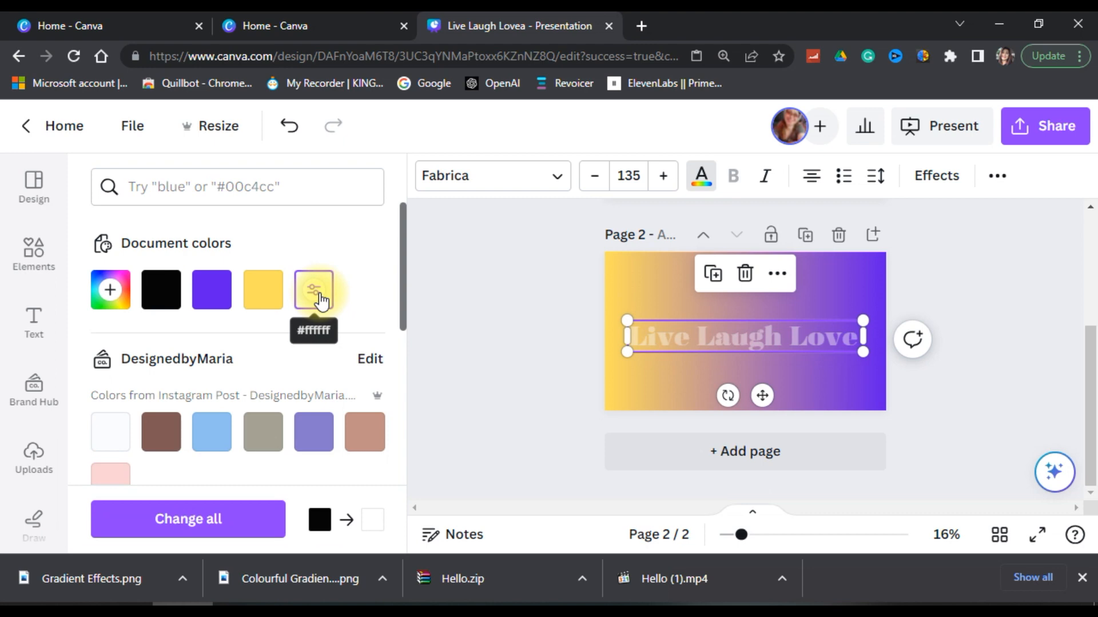
key("Escape")
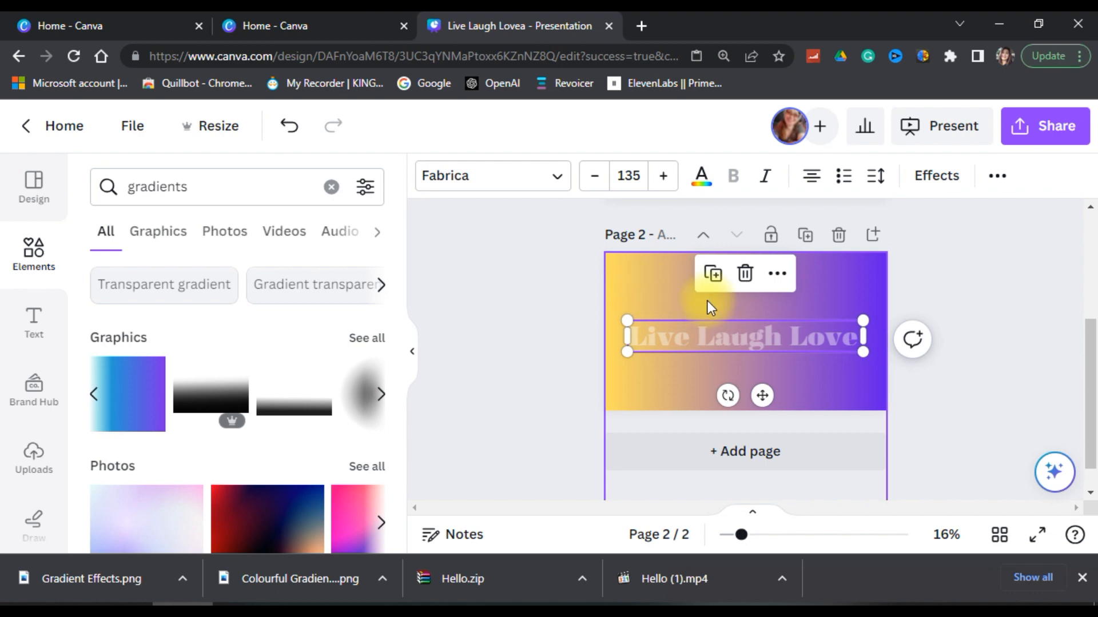
left_click(956, 280)
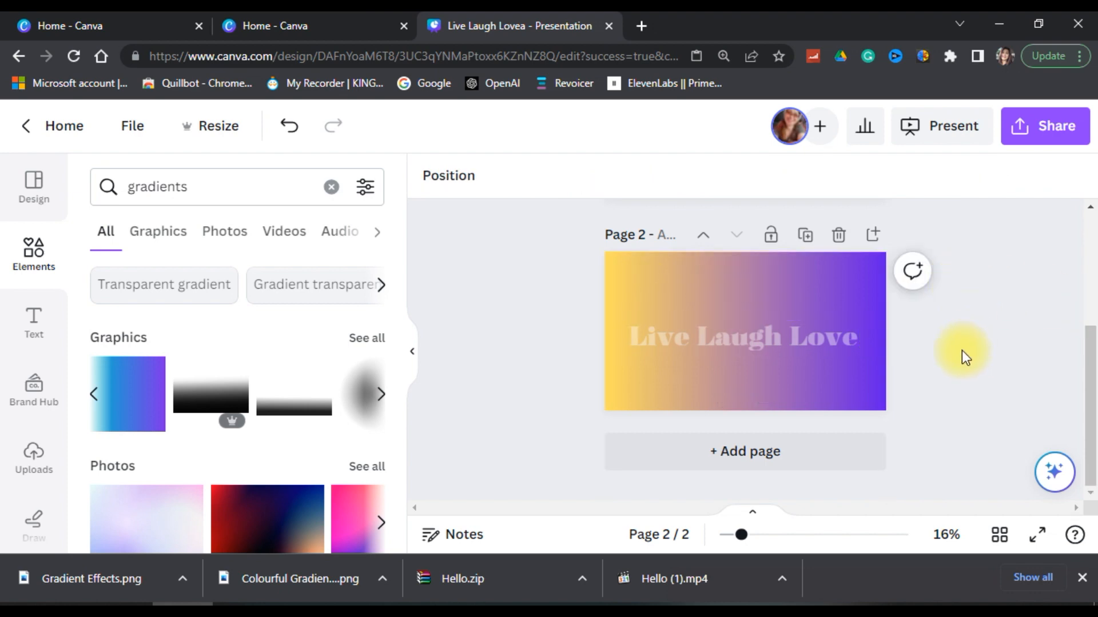
Step: Try the brand palette's teal, pink and orange as the first color of the gradient on page 2
left_click(650, 290)
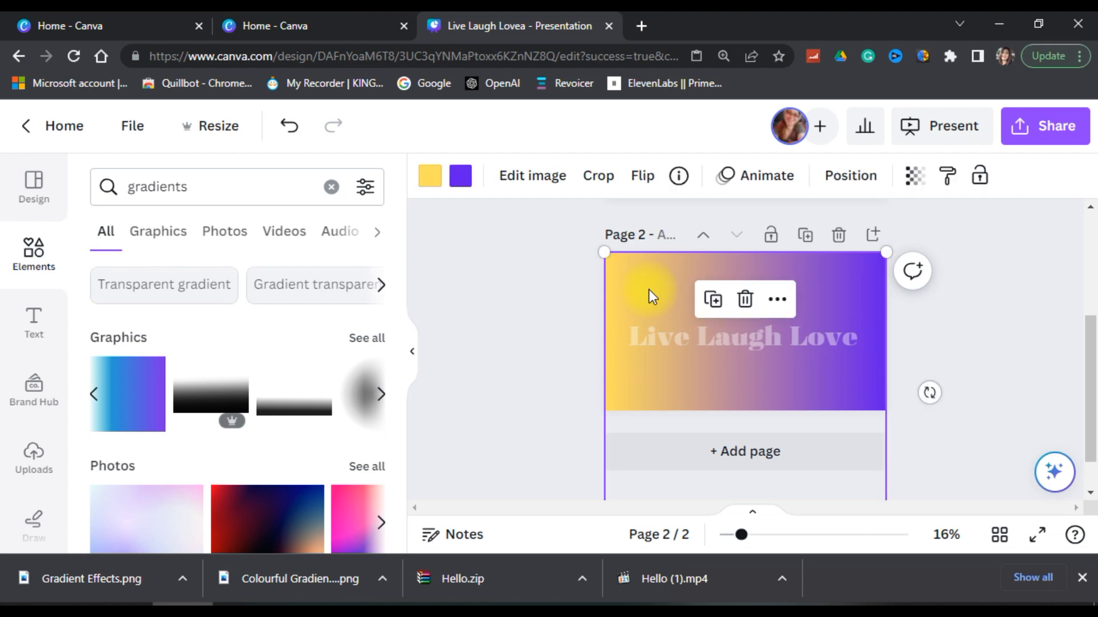
left_click(429, 175)
scroll(269, 383, "down", 3)
scroll(269, 389, "down", 2)
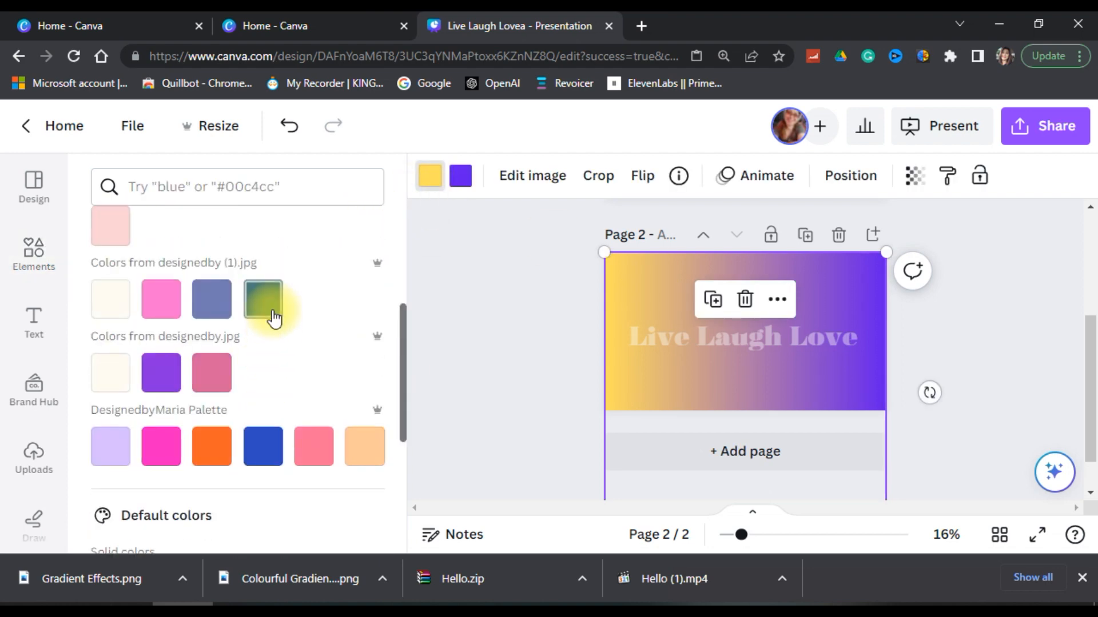
left_click(272, 316)
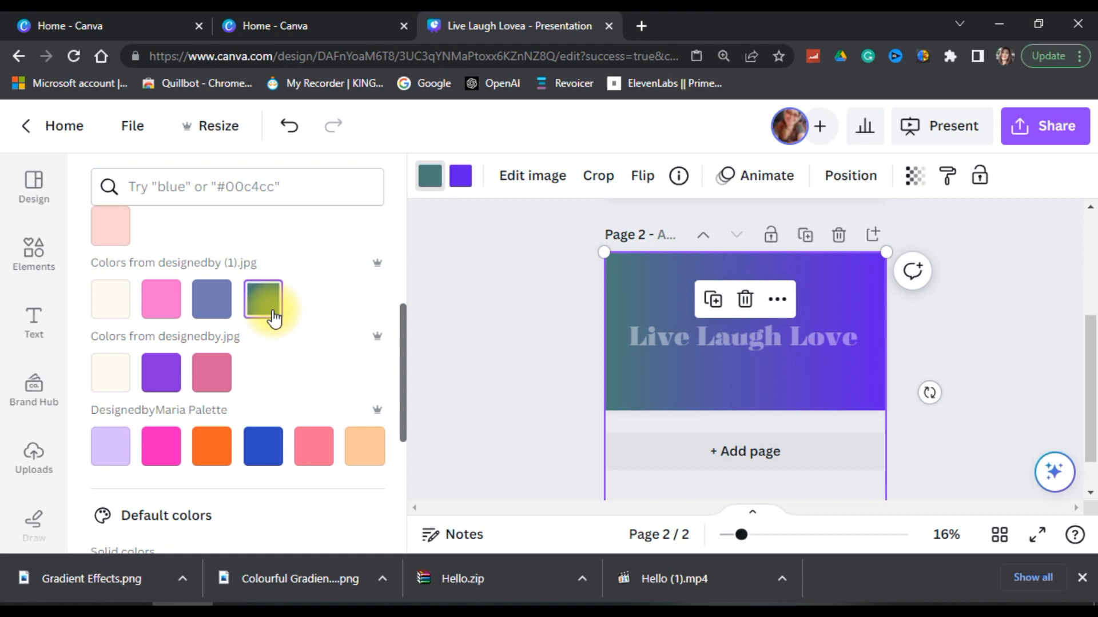
left_click(200, 387)
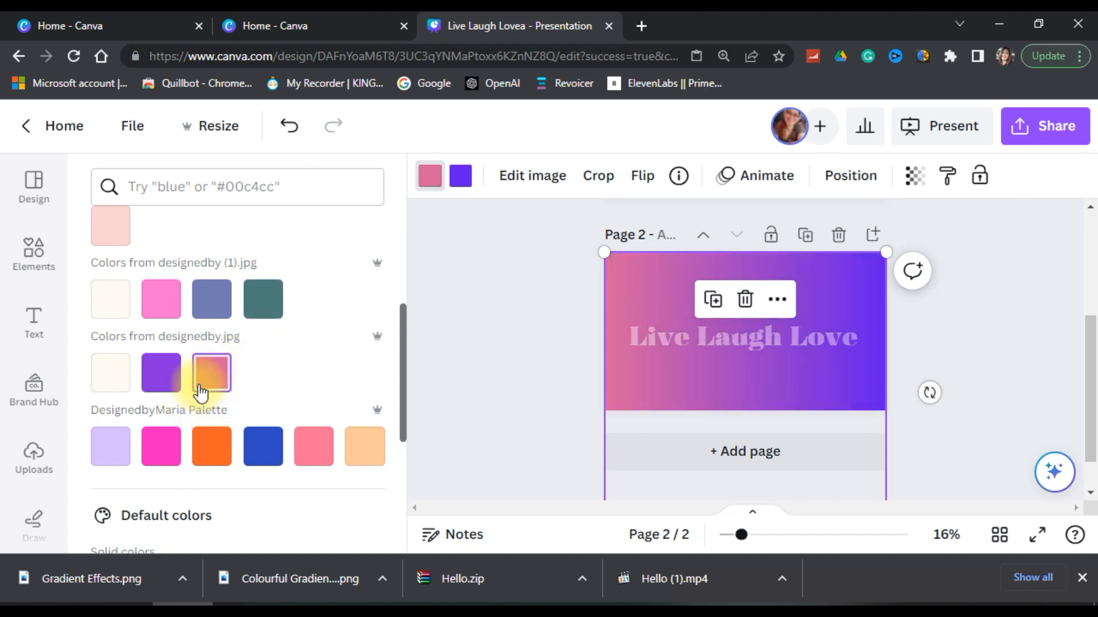
left_click(211, 460)
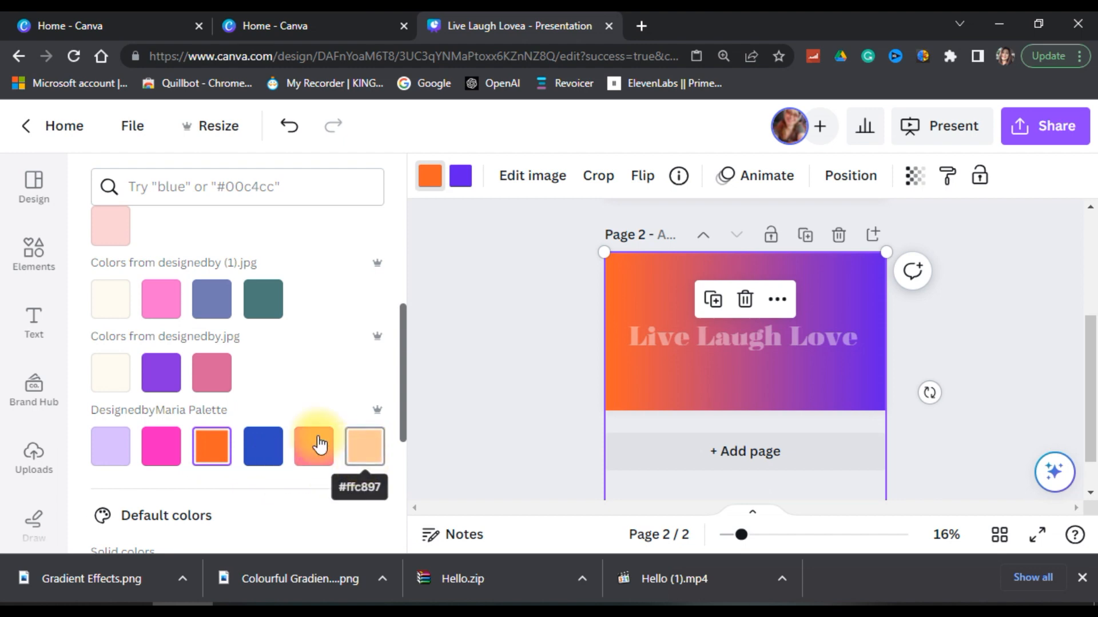
Step: Try turquoise, dark blue, green and other default solid colors as the gradient's first color, and return it to yellow
scroll(304, 409, "down", 4)
left_click(225, 433)
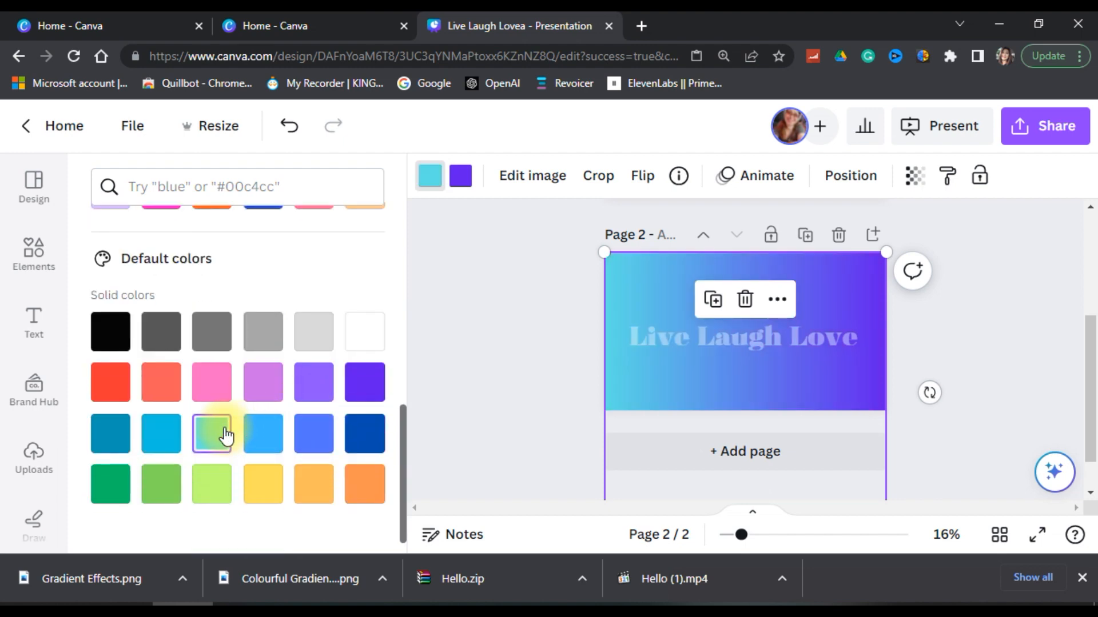
left_click(264, 493)
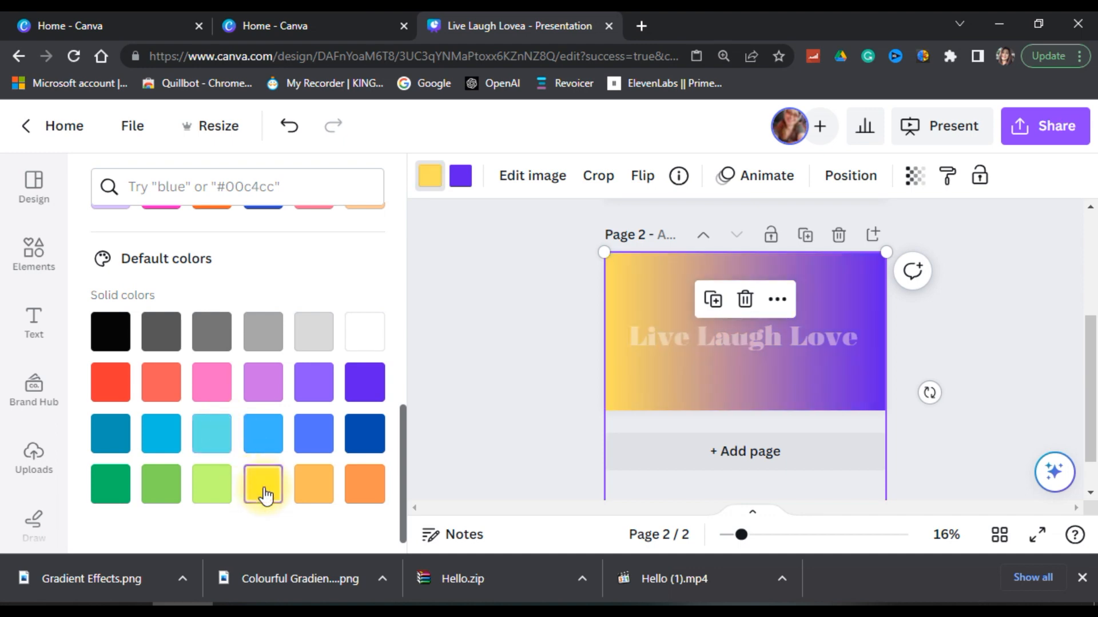
left_click(361, 438)
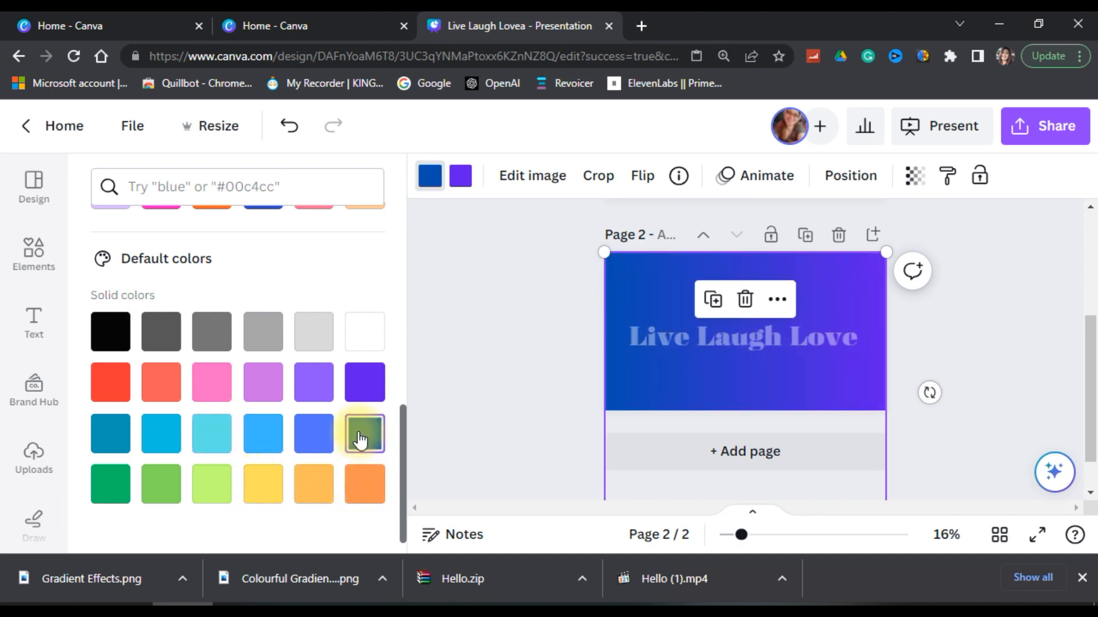
left_click(165, 487)
left_click(110, 486)
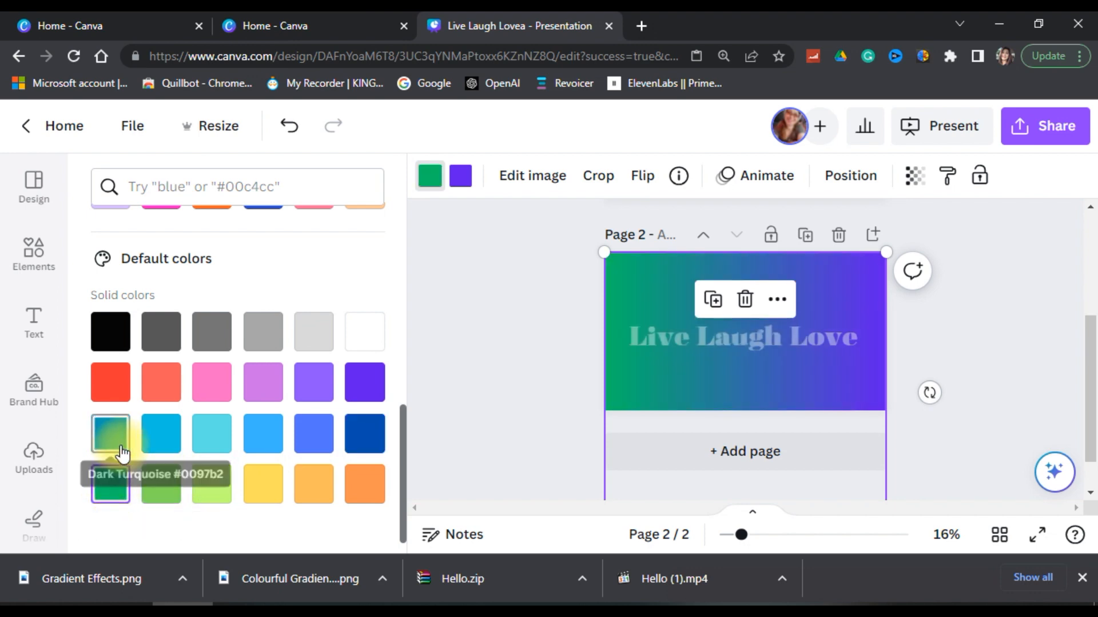
left_click(256, 501)
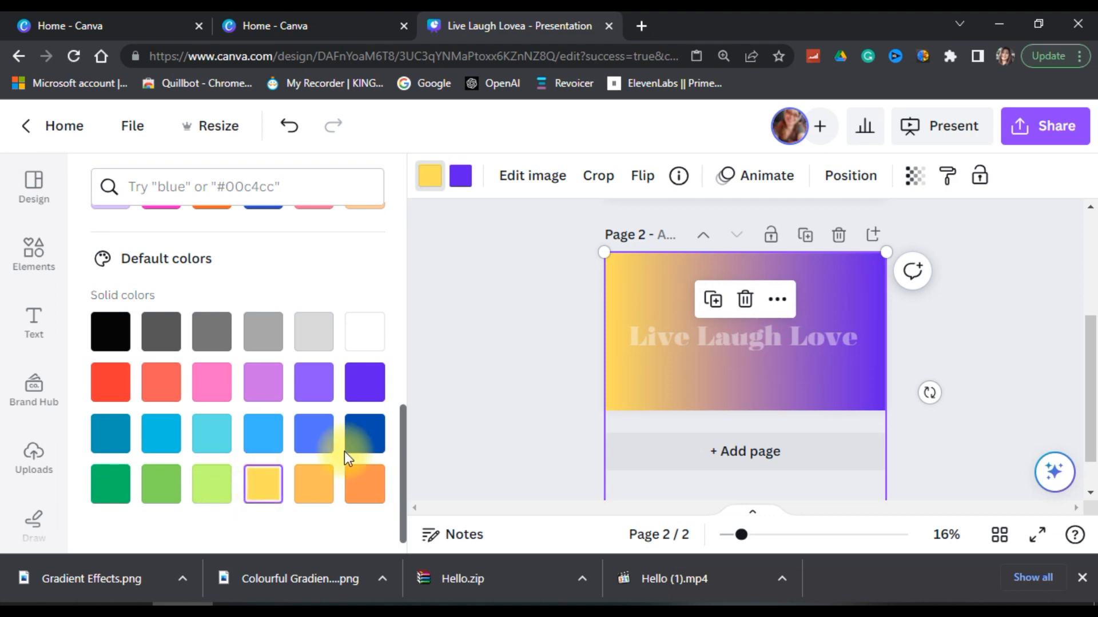
left_click(1001, 344)
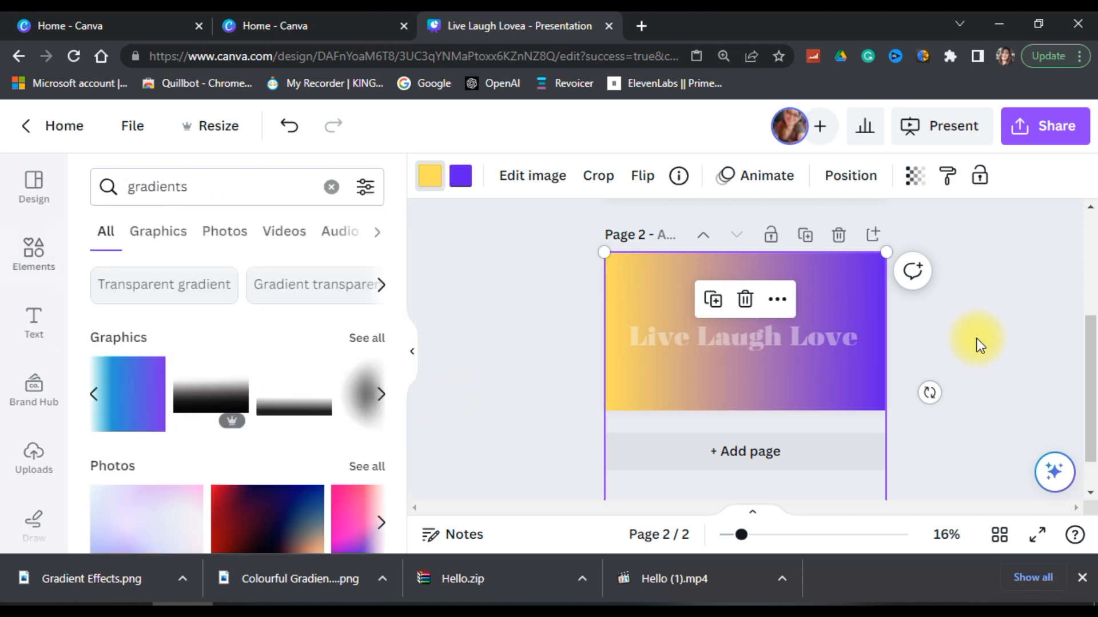
left_click(911, 312)
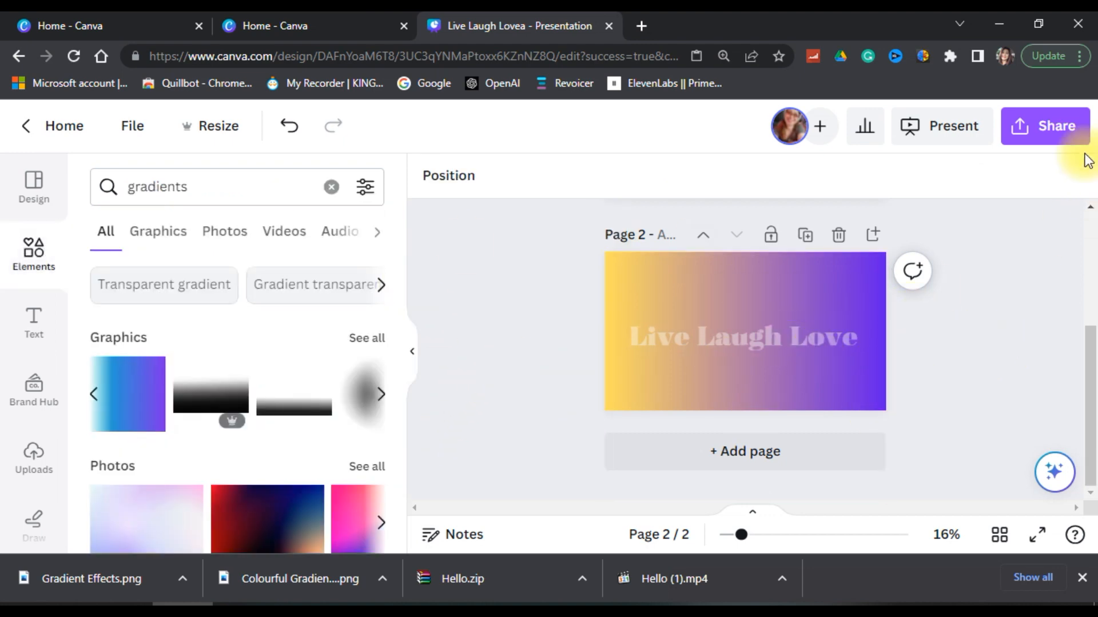
Step: Open the design's download settings and choose PNG as the file type
left_click(1063, 137)
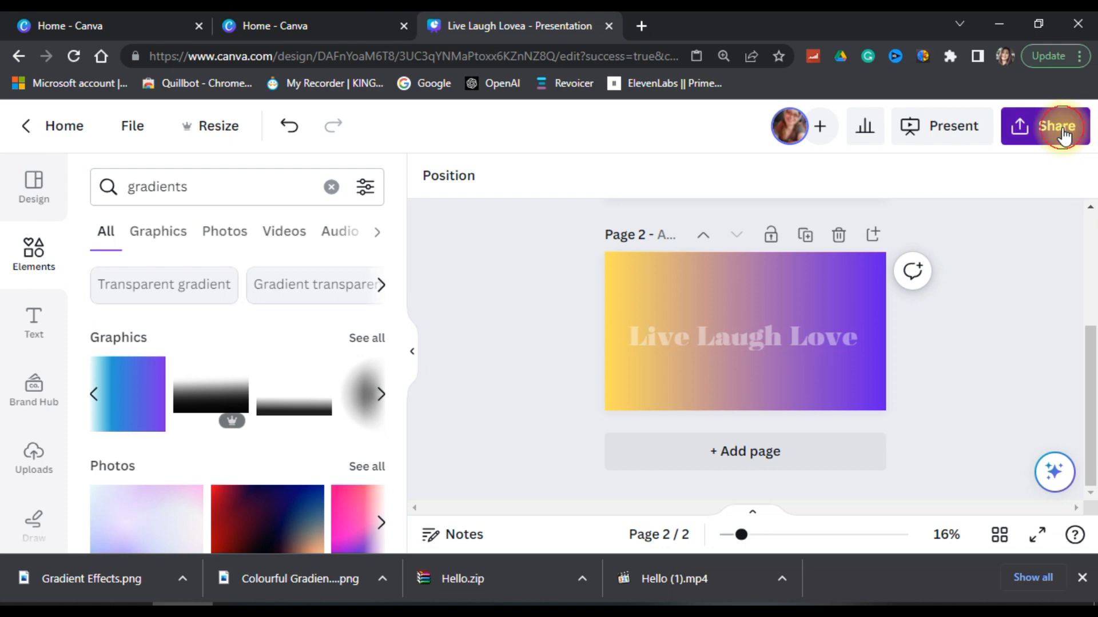
scroll(874, 335, "down", 1)
scroll(874, 335, "down", 4)
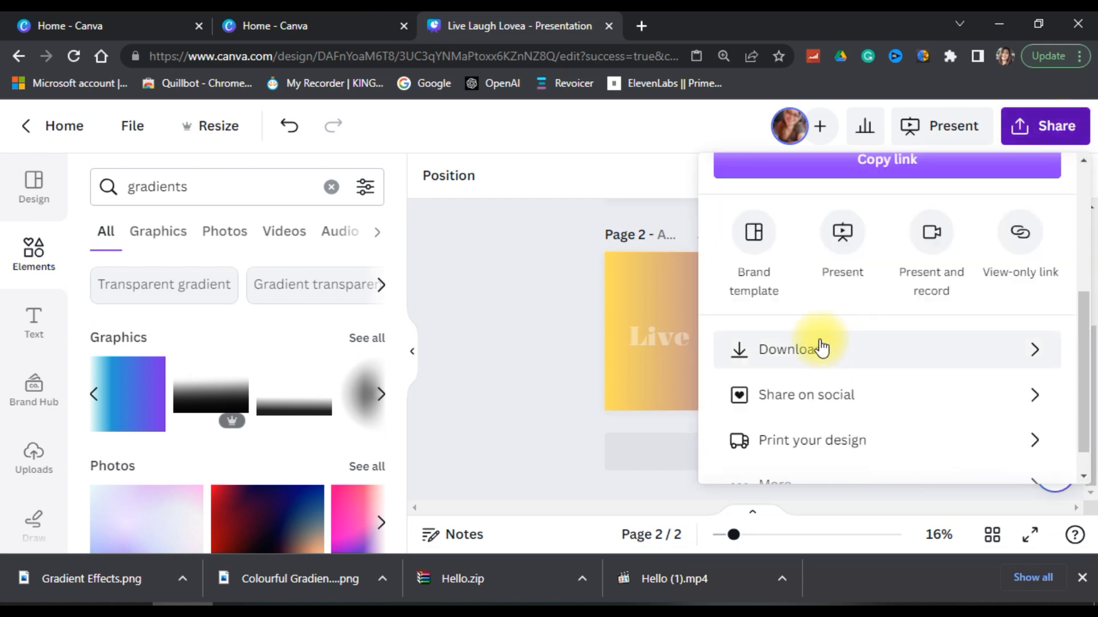
left_click(807, 359)
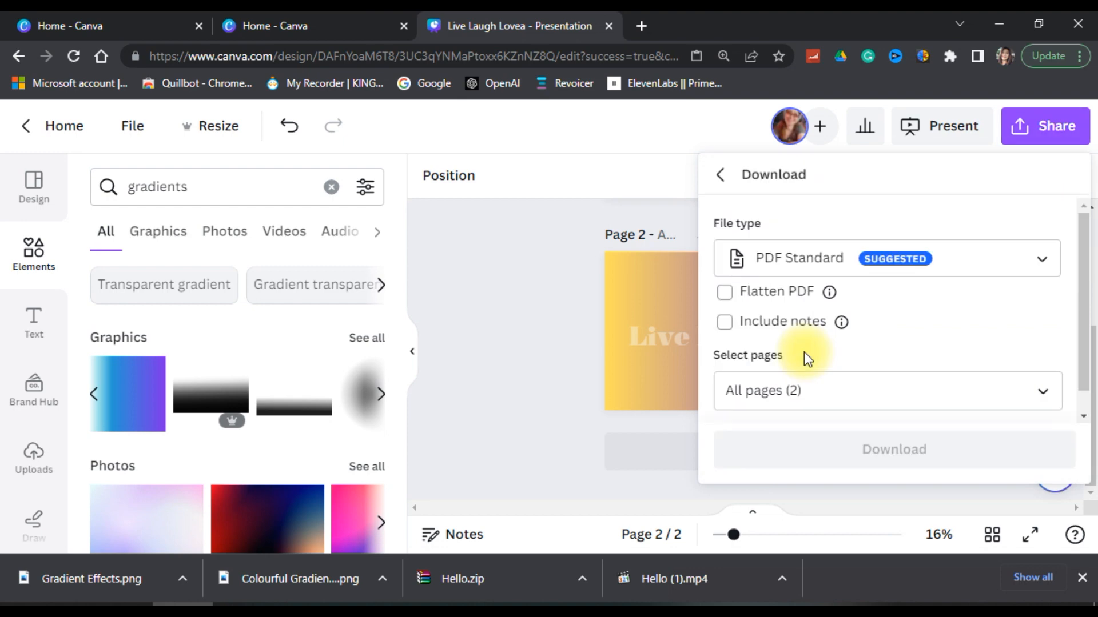
left_click(1044, 261)
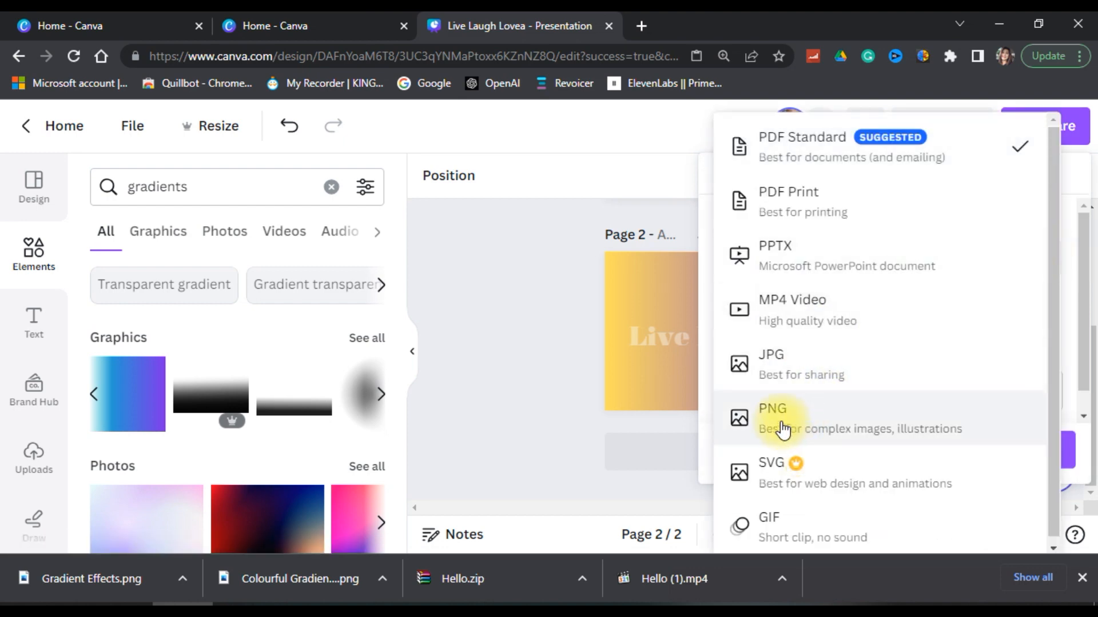
left_click(847, 430)
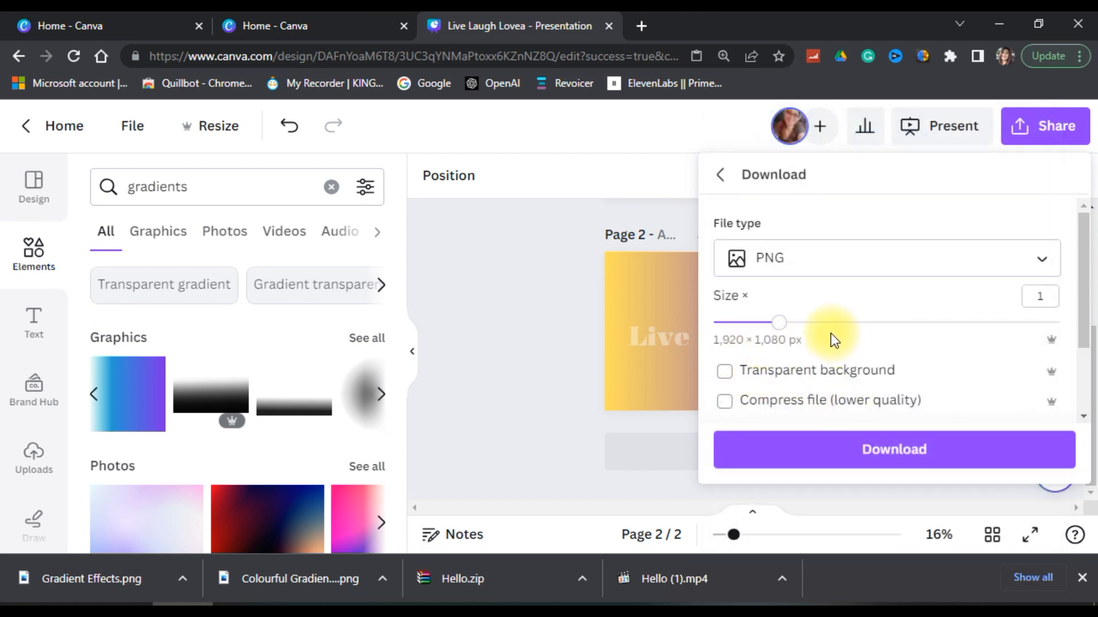
Step: Limit the page selection to page 2 only and download the design
scroll(894, 348, "down", 2)
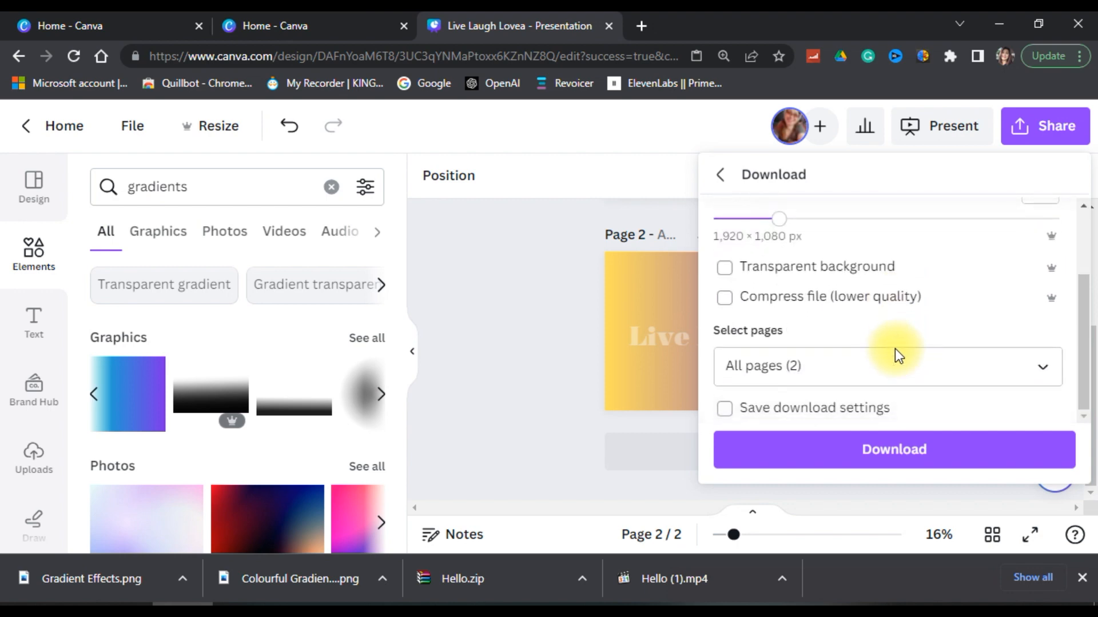
left_click(1041, 369)
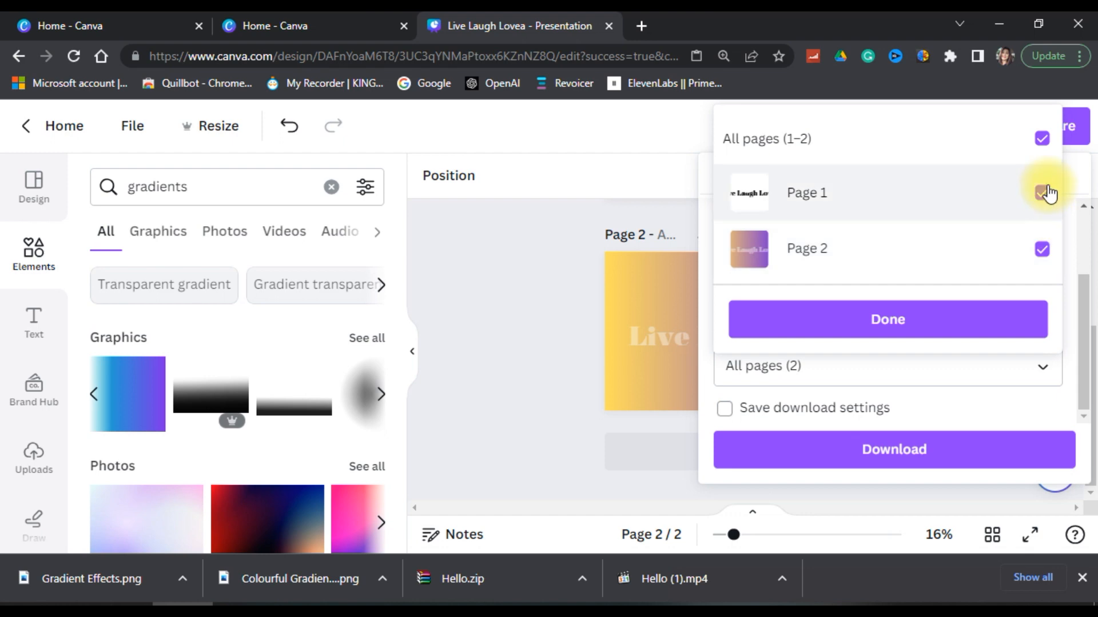
left_click(1042, 139)
left_click(1042, 251)
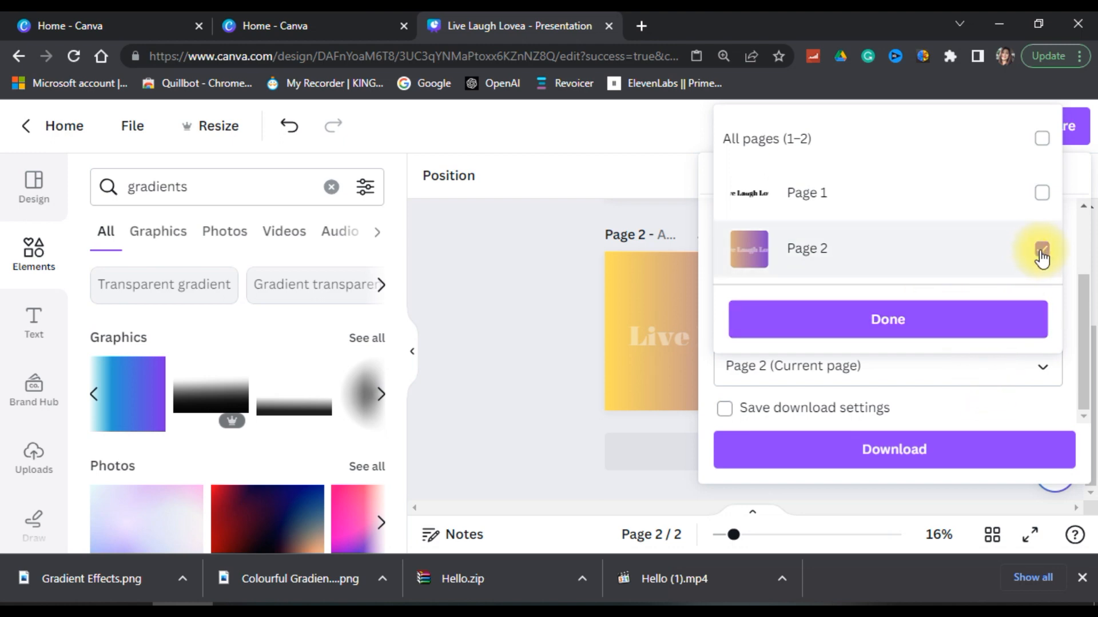
left_click(877, 342)
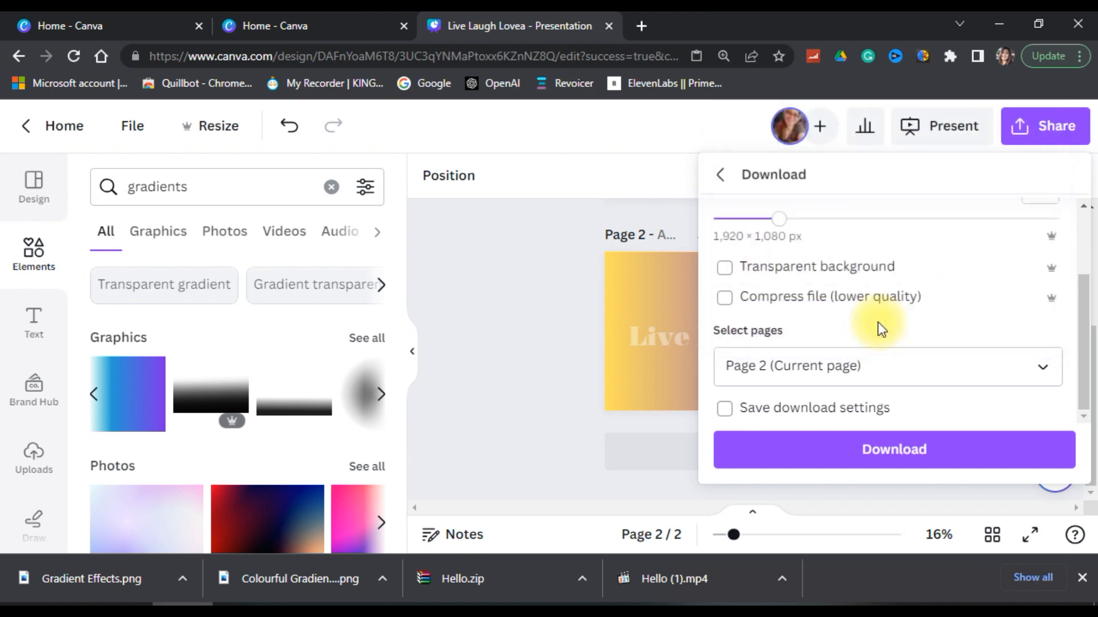
left_click(738, 306)
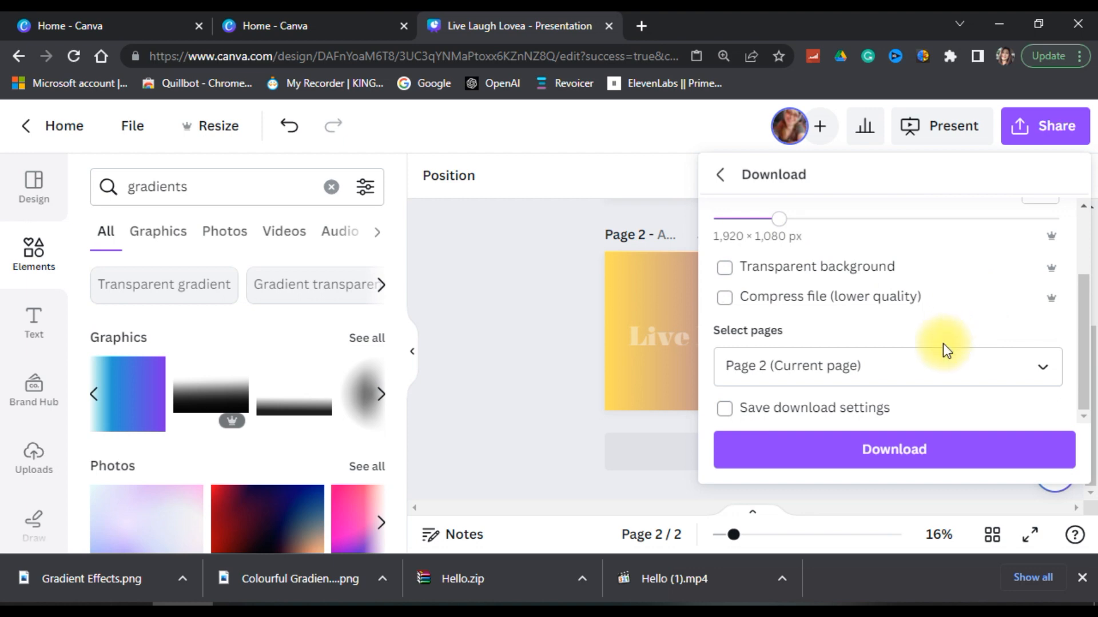
left_click(903, 452)
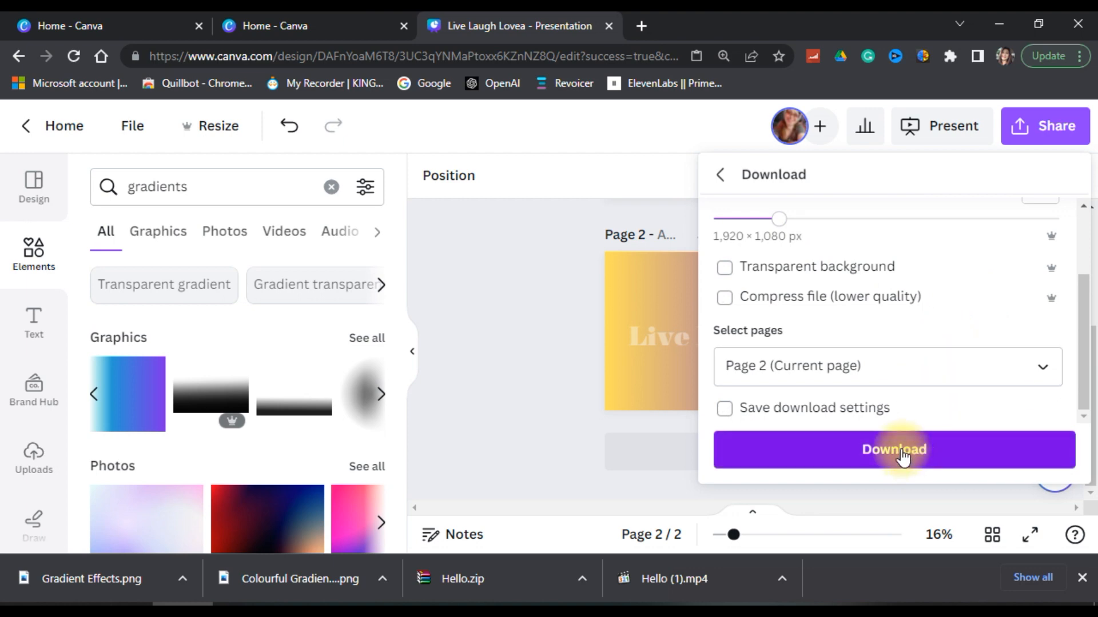
Step: Download page 2 and save the PNG to the Desktop as Live Laugh Lovea.png
left_click(903, 455)
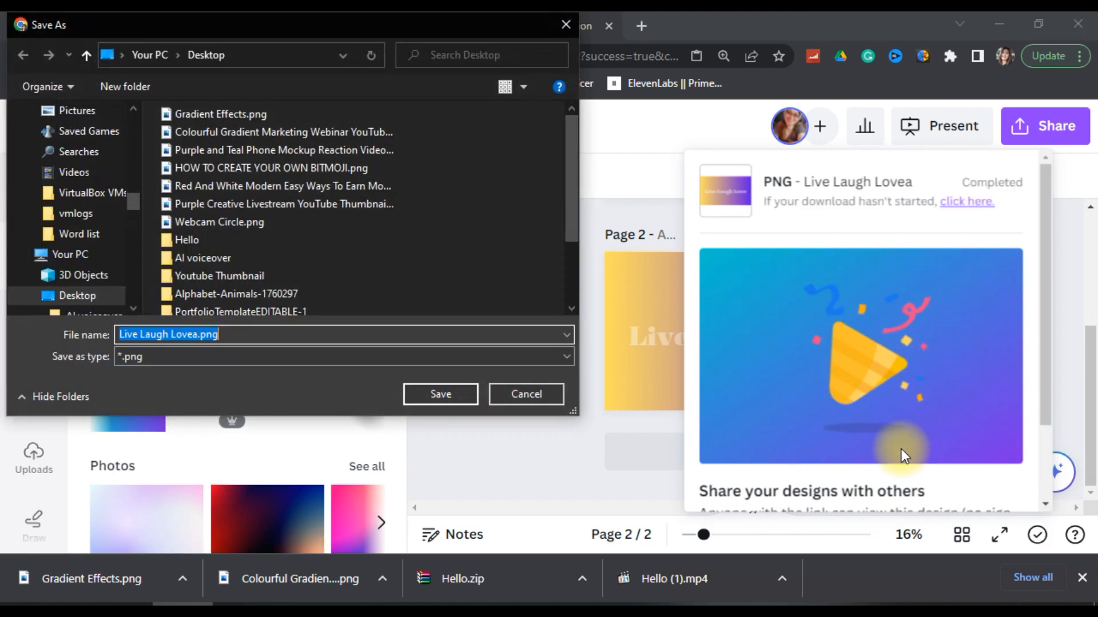
left_click(439, 395)
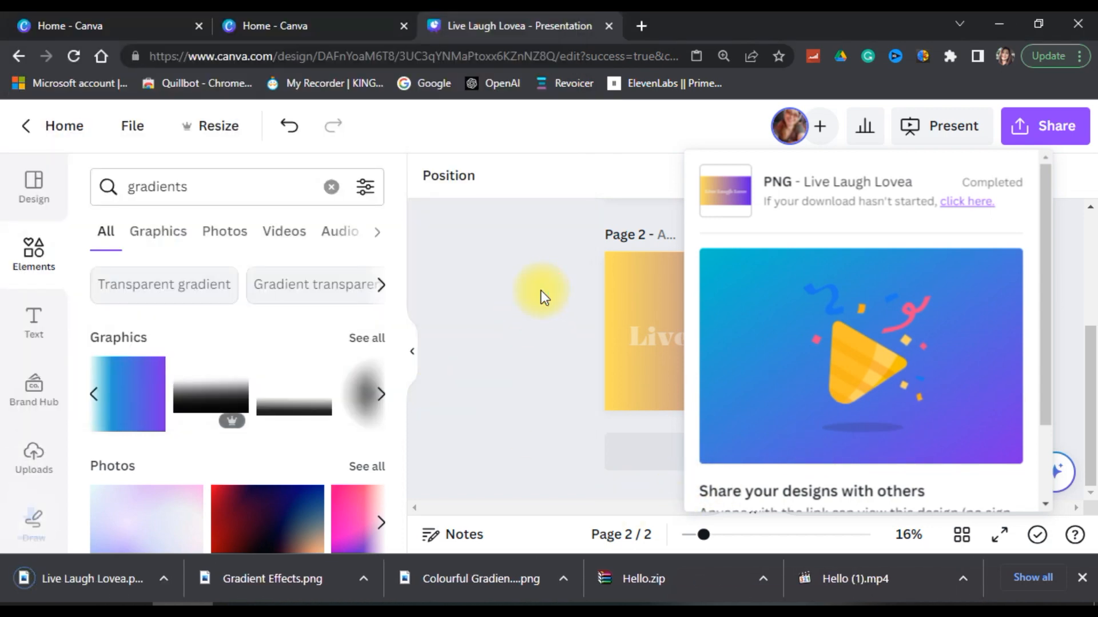
left_click(498, 304)
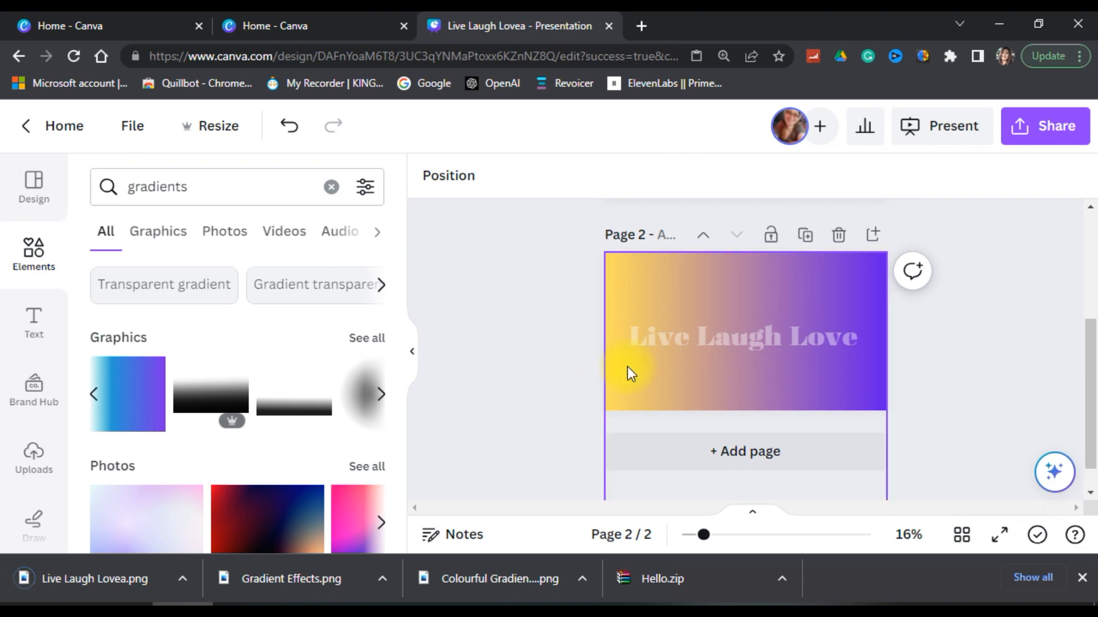
Step: Add a blank page 3 and upload Live Laugh Lovea.png from the Desktop
left_click(730, 451)
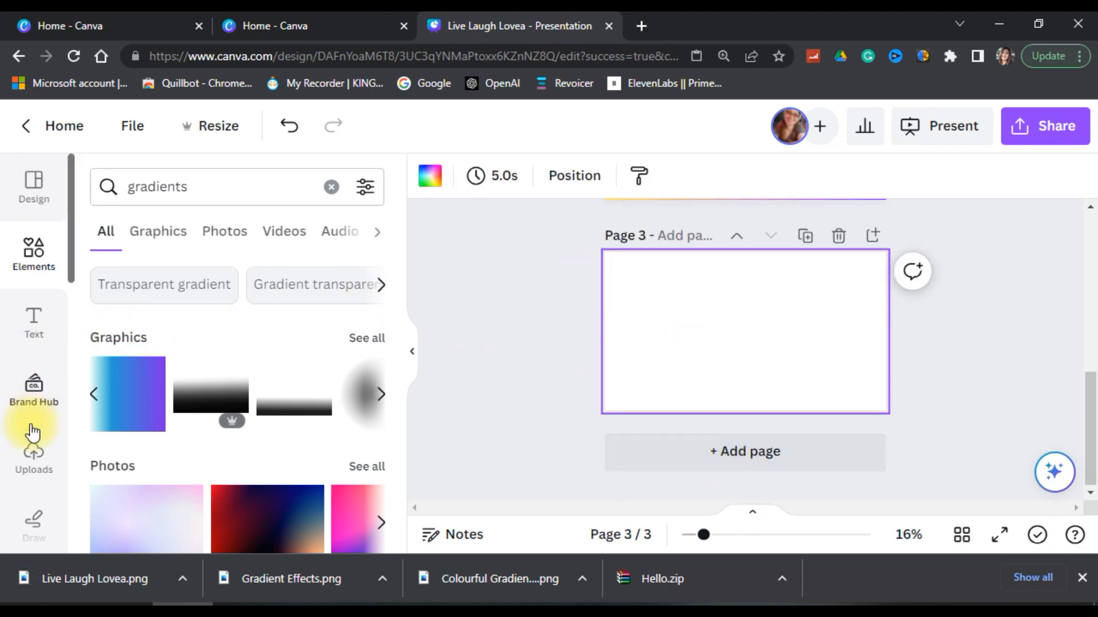
left_click(33, 455)
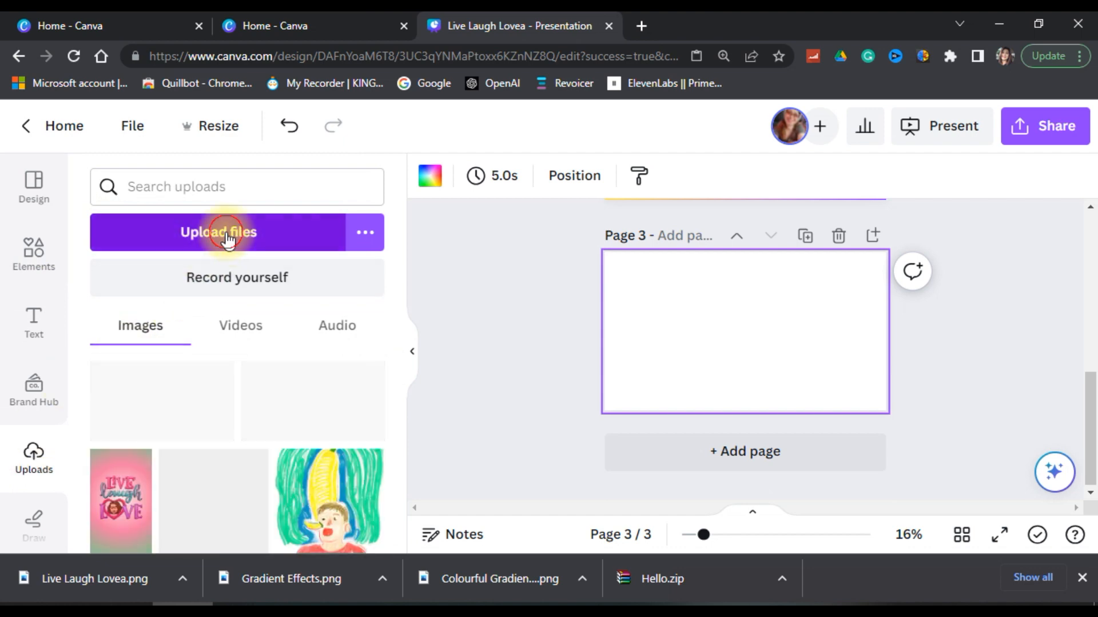
left_click(226, 234)
left_click(232, 115)
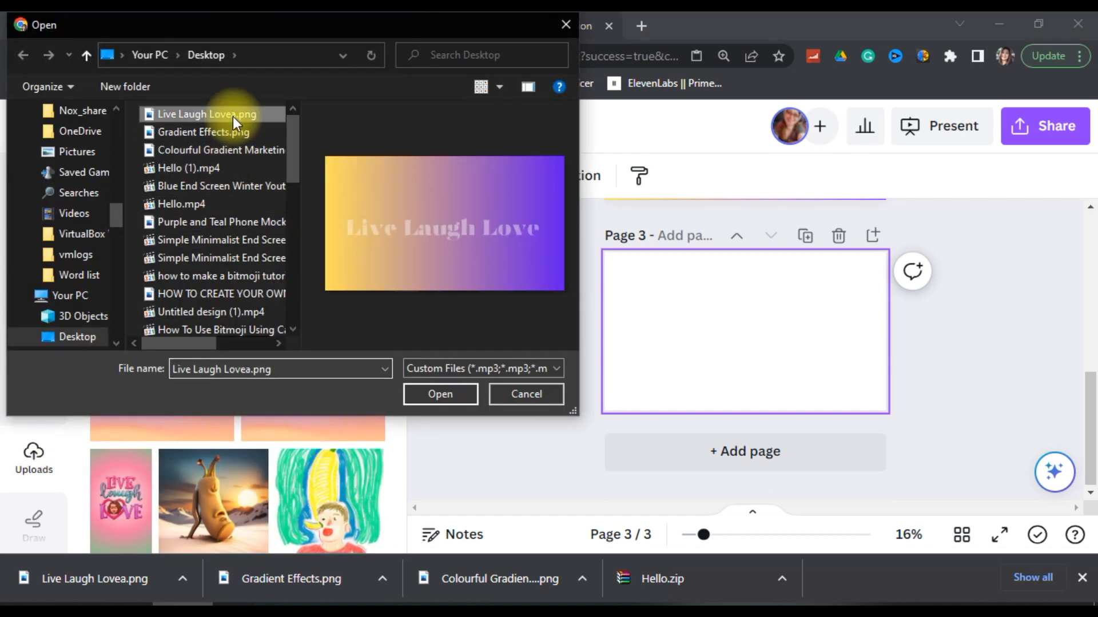
left_click(440, 395)
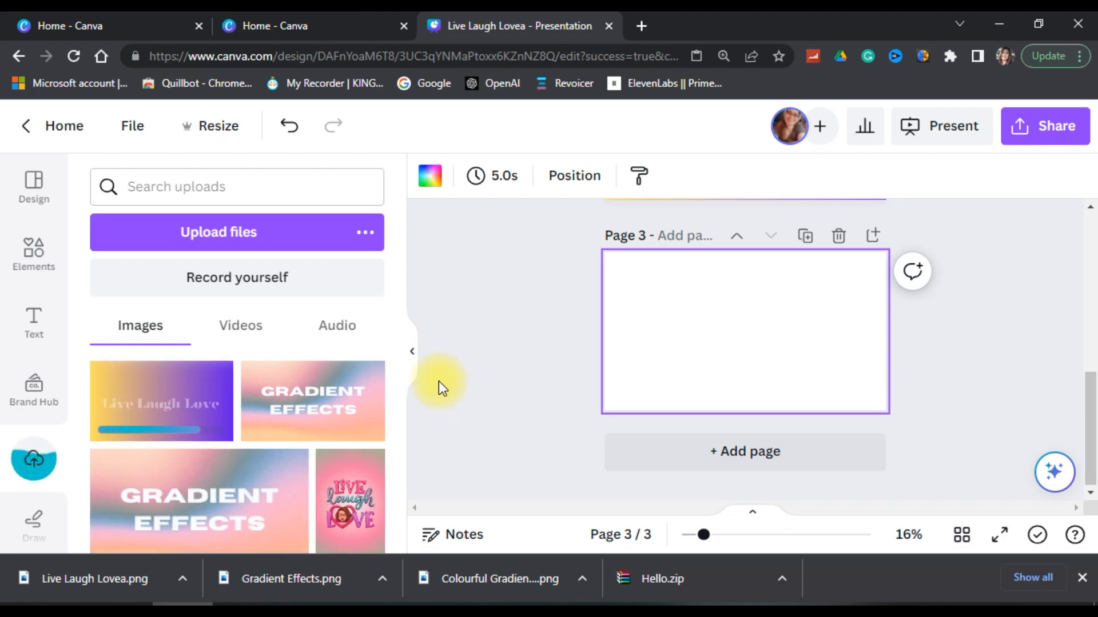
Step: Place the uploaded gradient image on page 3 and enlarge it to fill the page at 1,920 × 1,080
left_click_drag(211, 399, 715, 283)
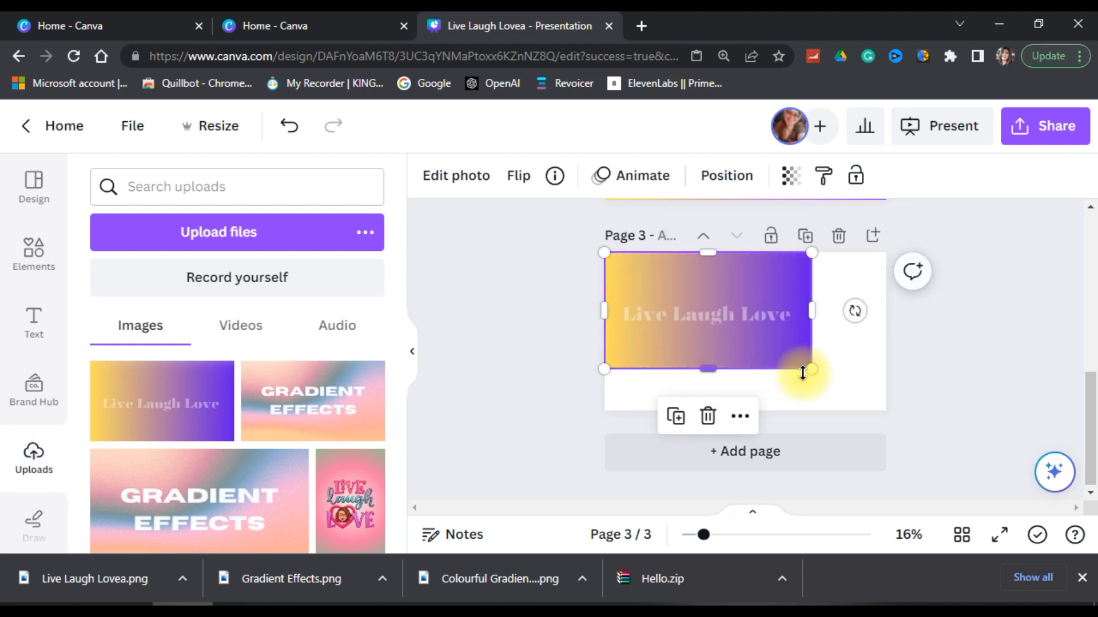
left_click_drag(817, 373, 888, 408)
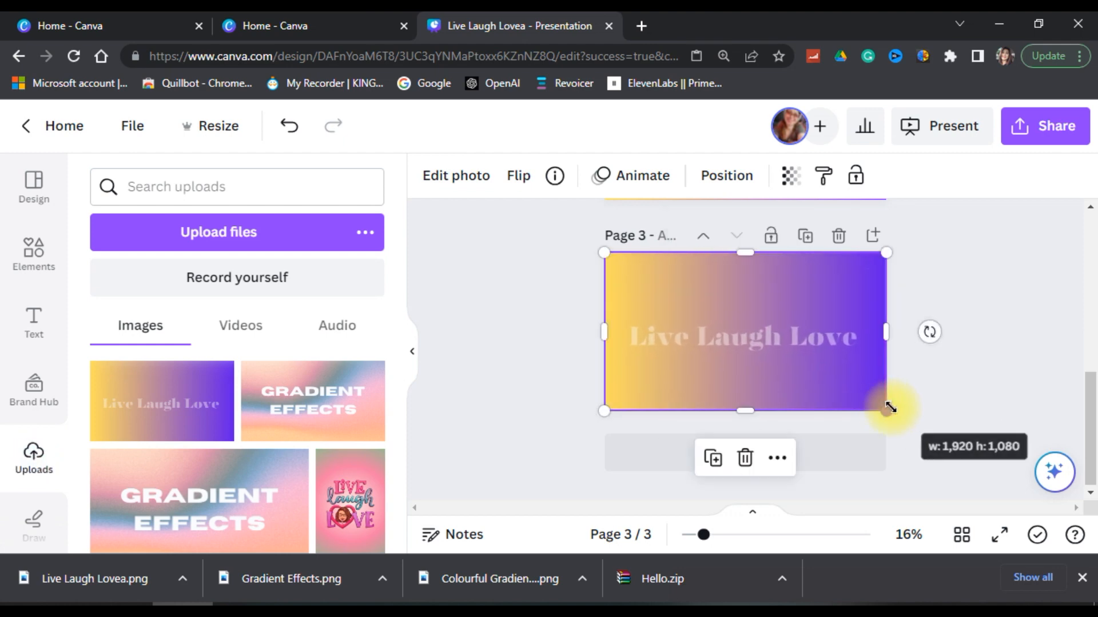
left_click(918, 380)
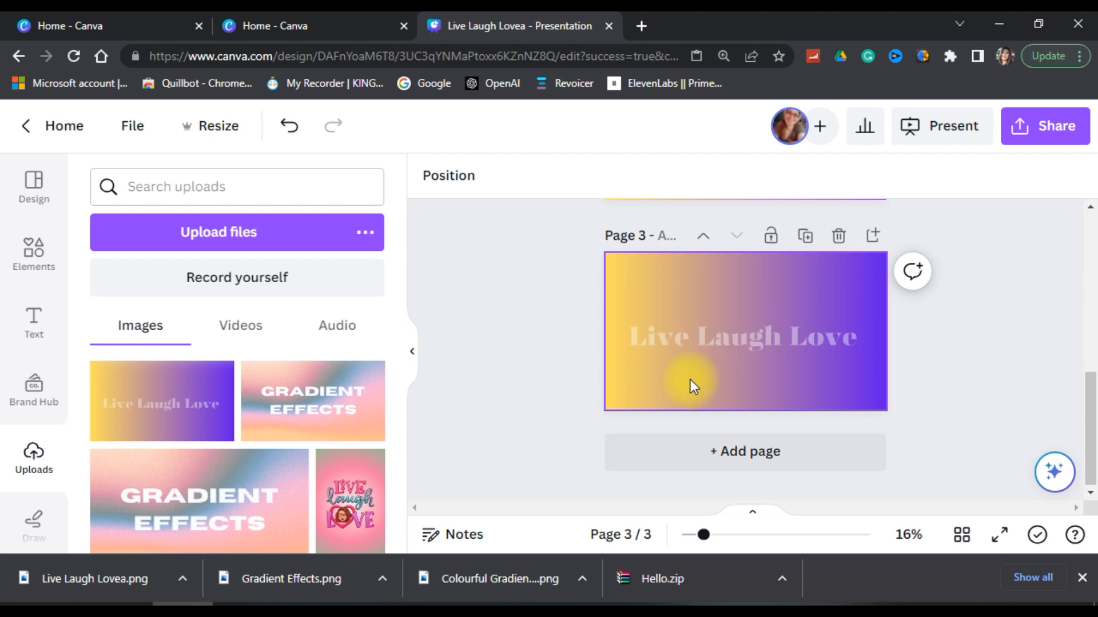
Step: Remove the background of the page 3 image with BG Remover, keeping only the gradient lettering
left_click(670, 307)
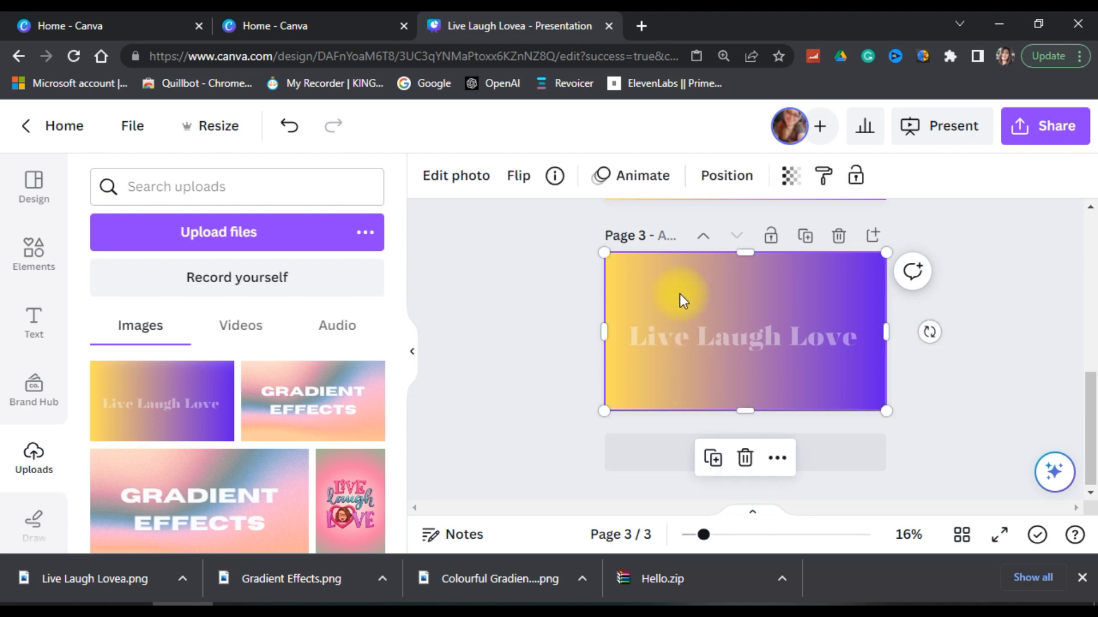
left_click(475, 182)
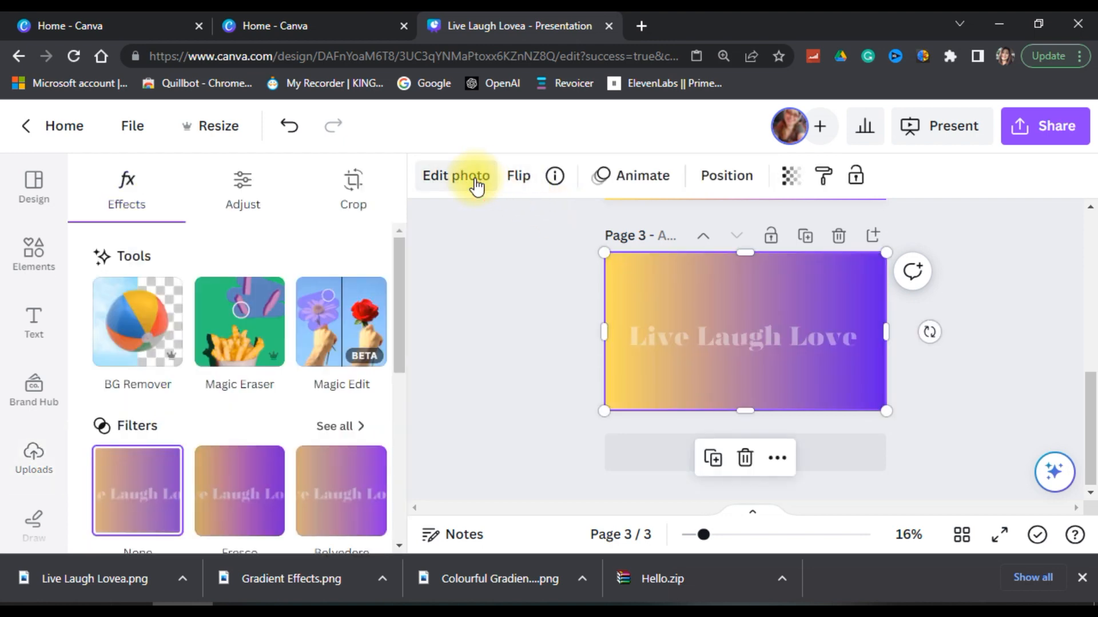
left_click(153, 331)
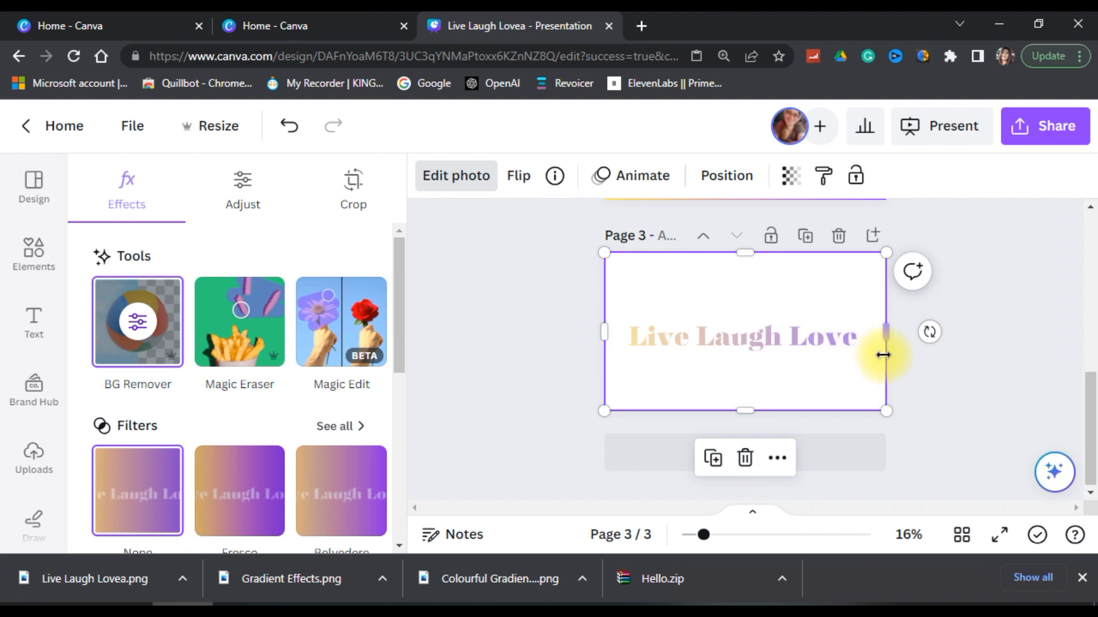
left_click(672, 378)
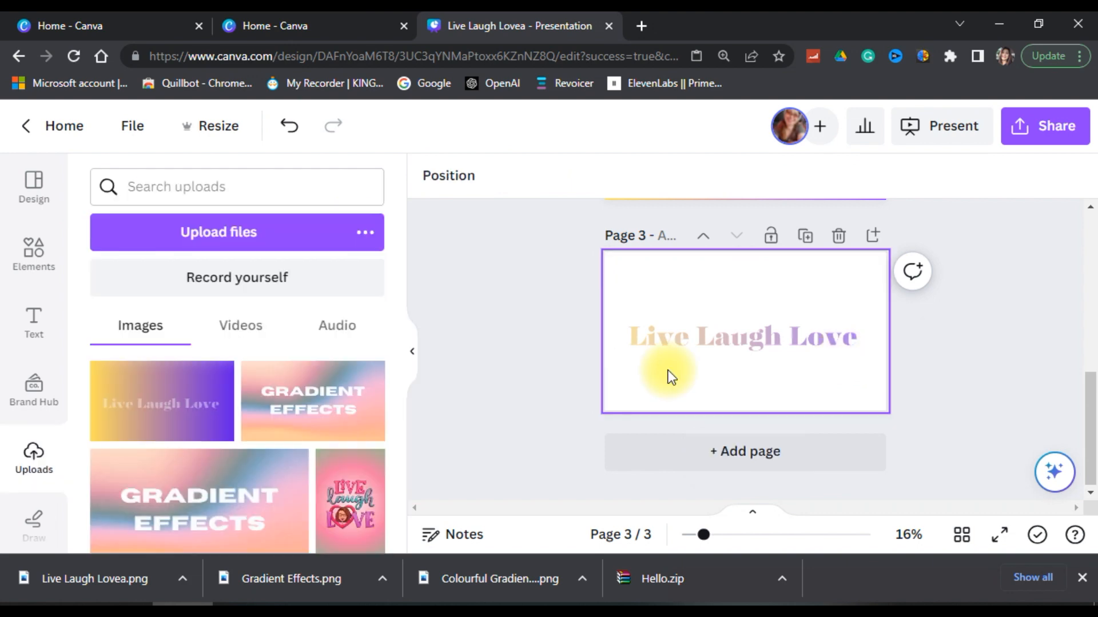
Step: Set the first color of the page 2 gradient to black from the document colors
scroll(952, 440, "up", 5)
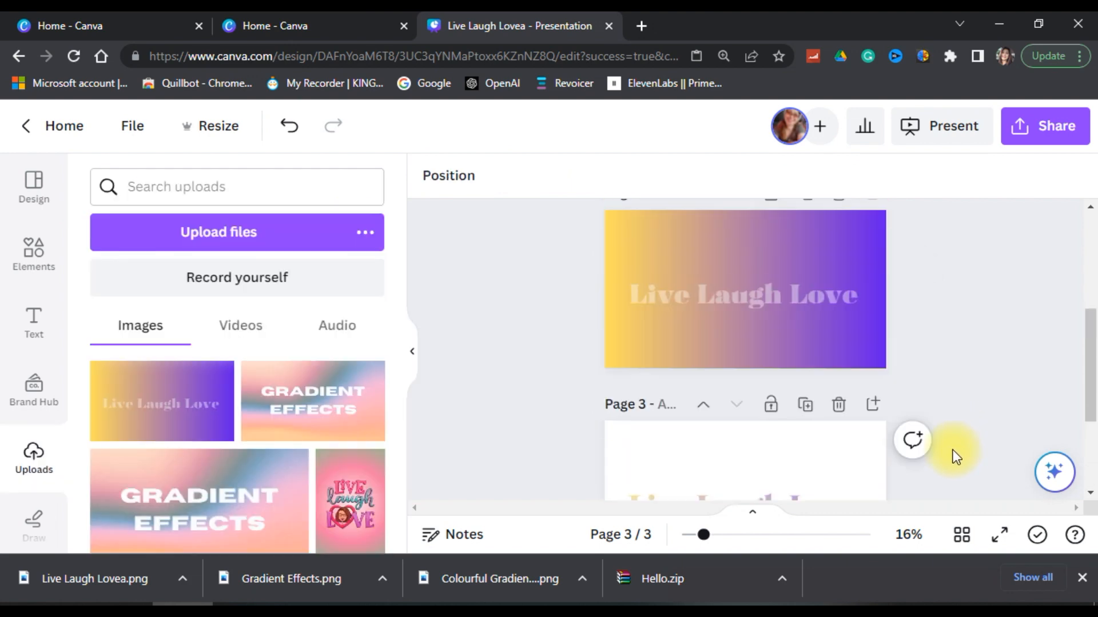
scroll(784, 436, "down", 5)
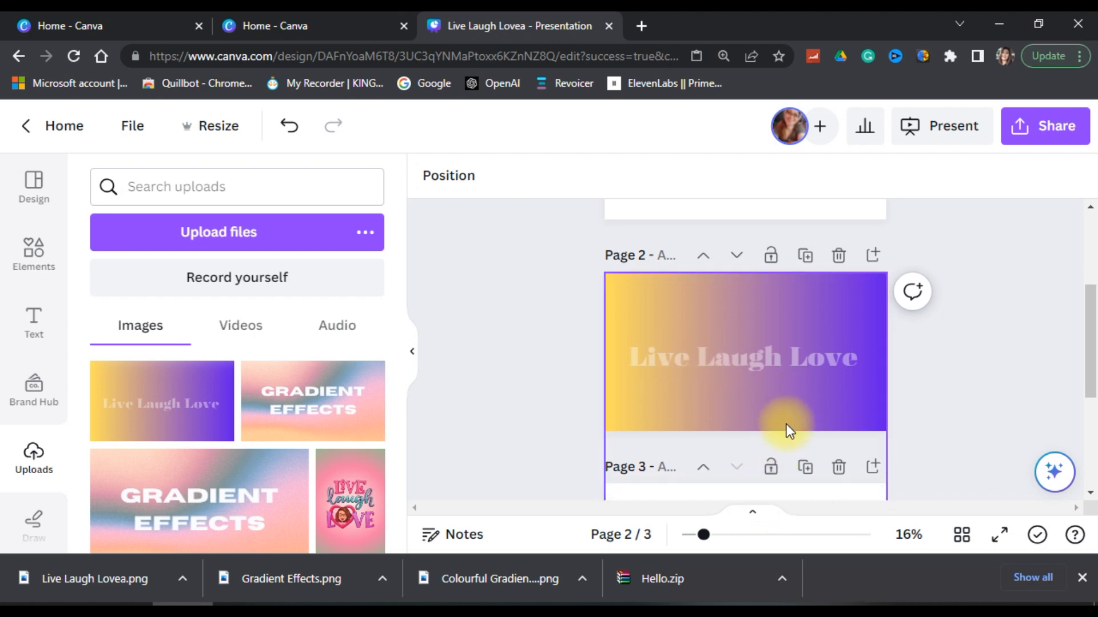
scroll(748, 382, "up", 5)
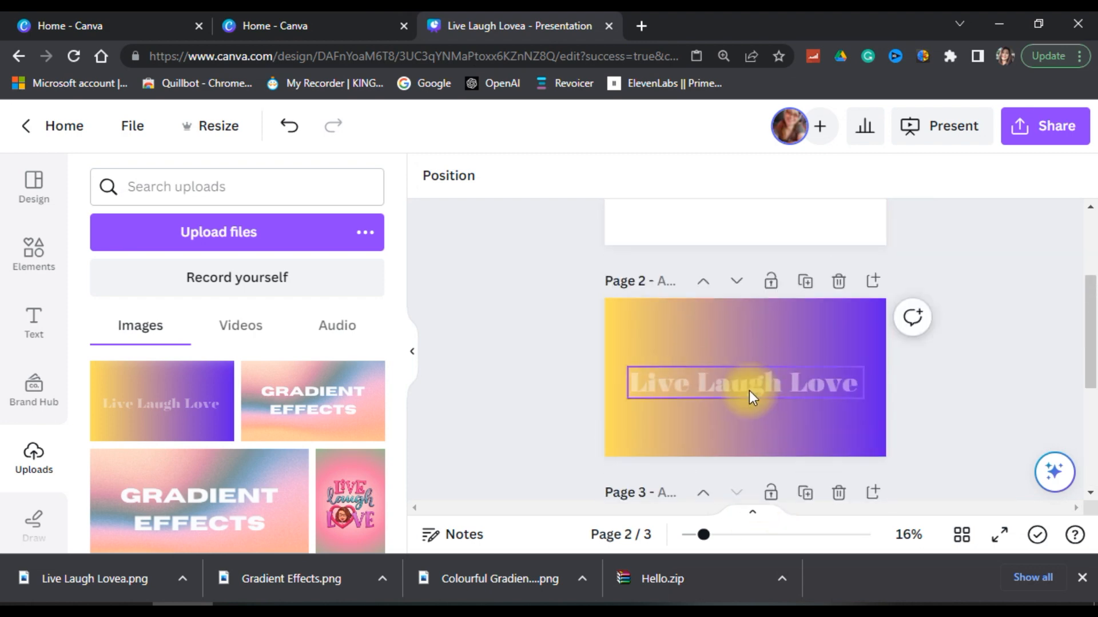
left_click(646, 316)
left_click(431, 175)
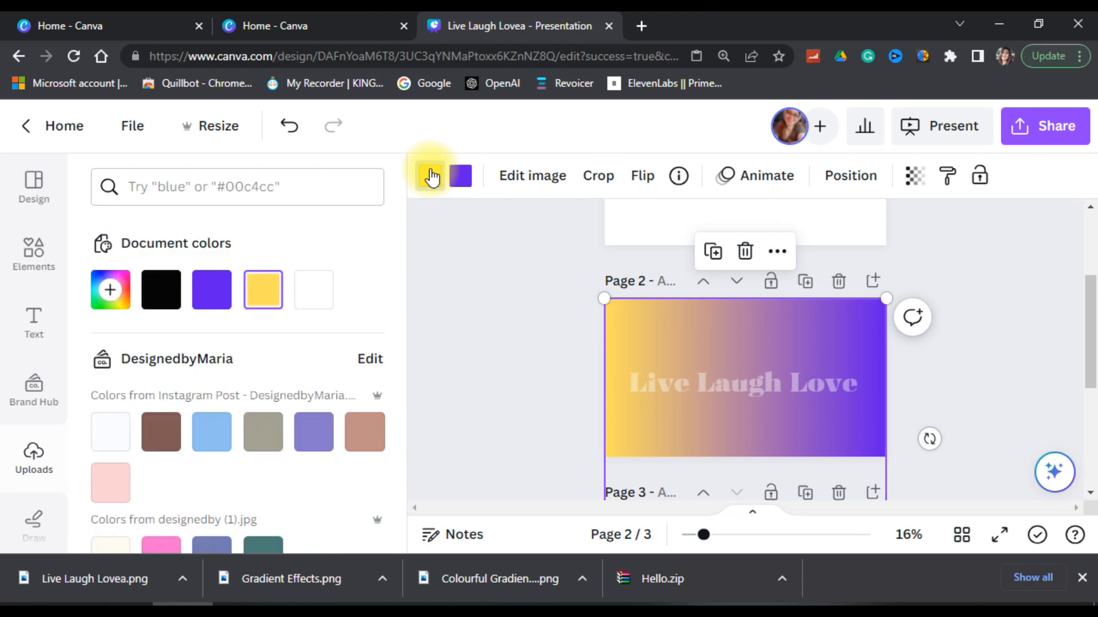
left_click(173, 301)
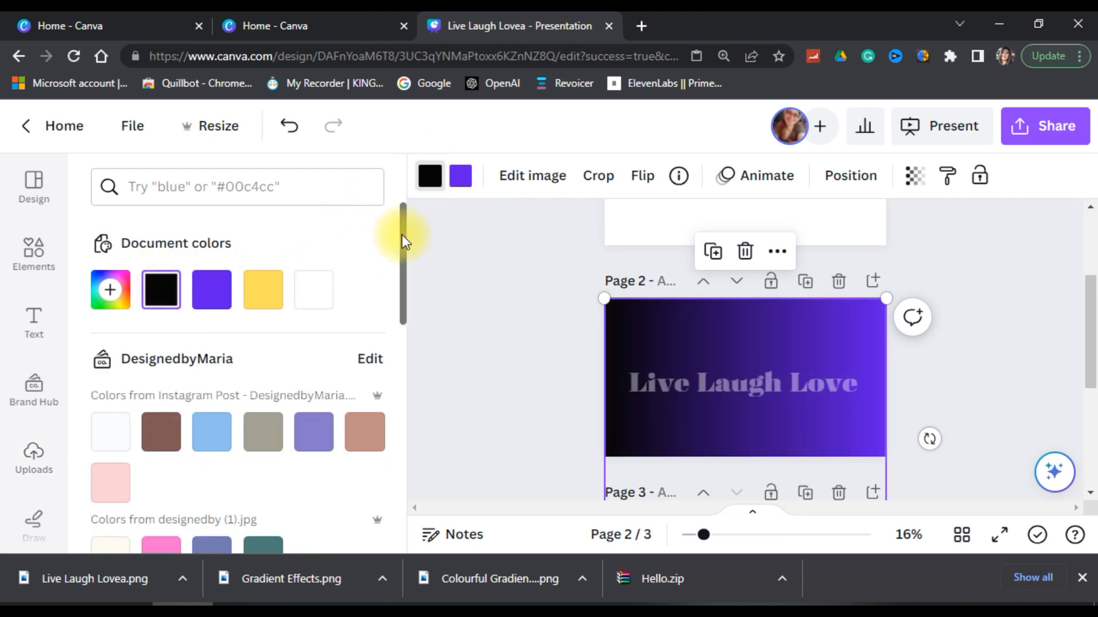
Step: Try the brand palette's blue and a mauve photo color as the gradient's second color, and set it to the default bright red
left_click(463, 181)
left_click(263, 303)
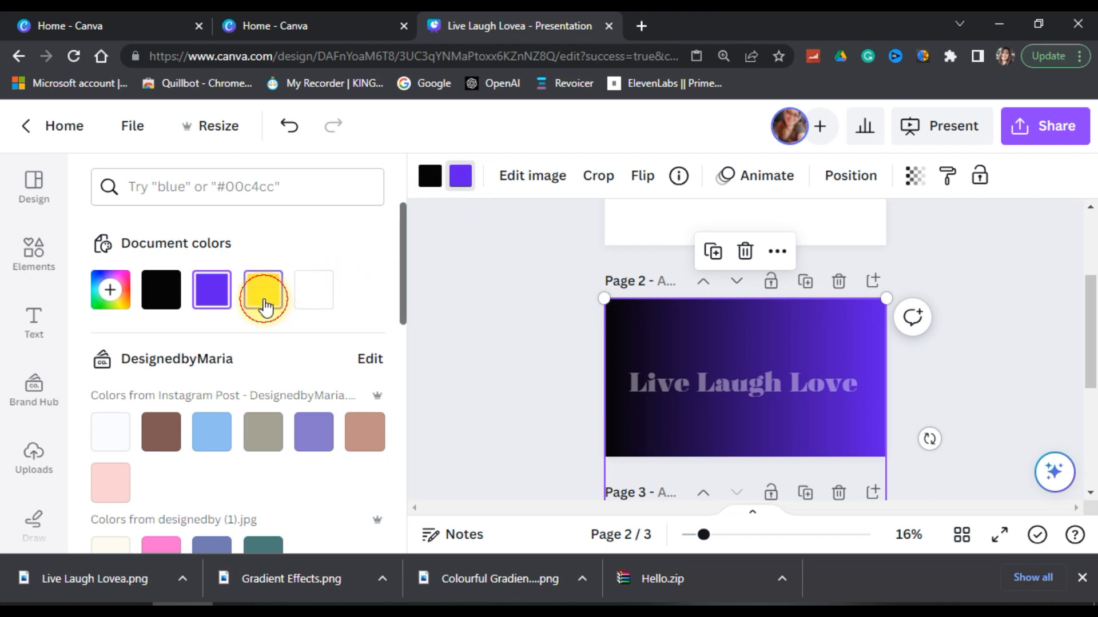
scroll(272, 491, "down", 5)
left_click(263, 455)
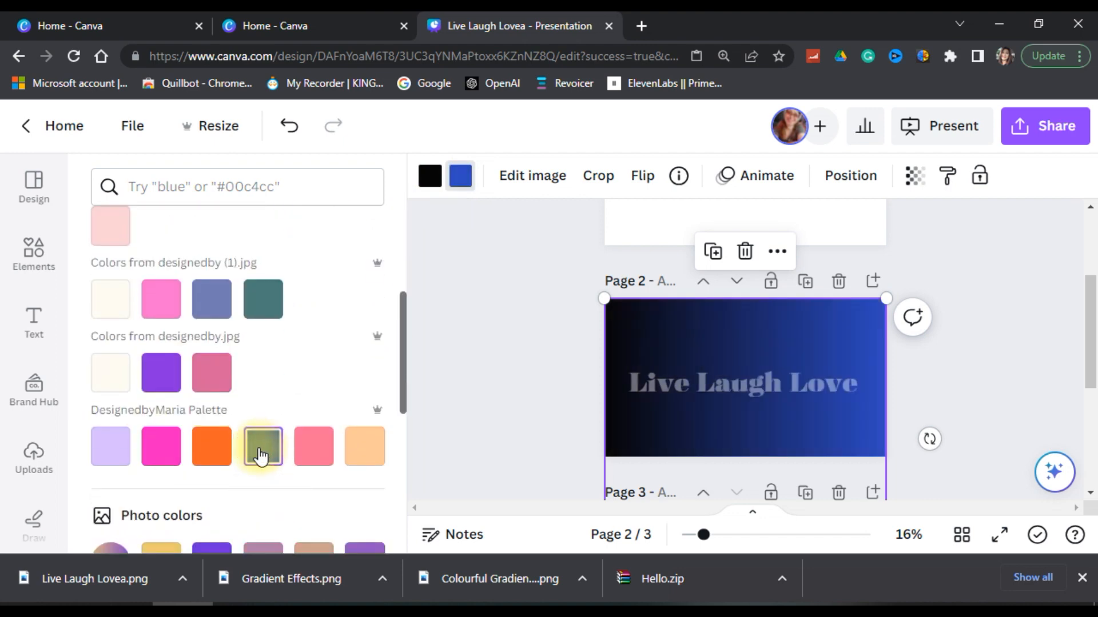
scroll(260, 457, "down", 3)
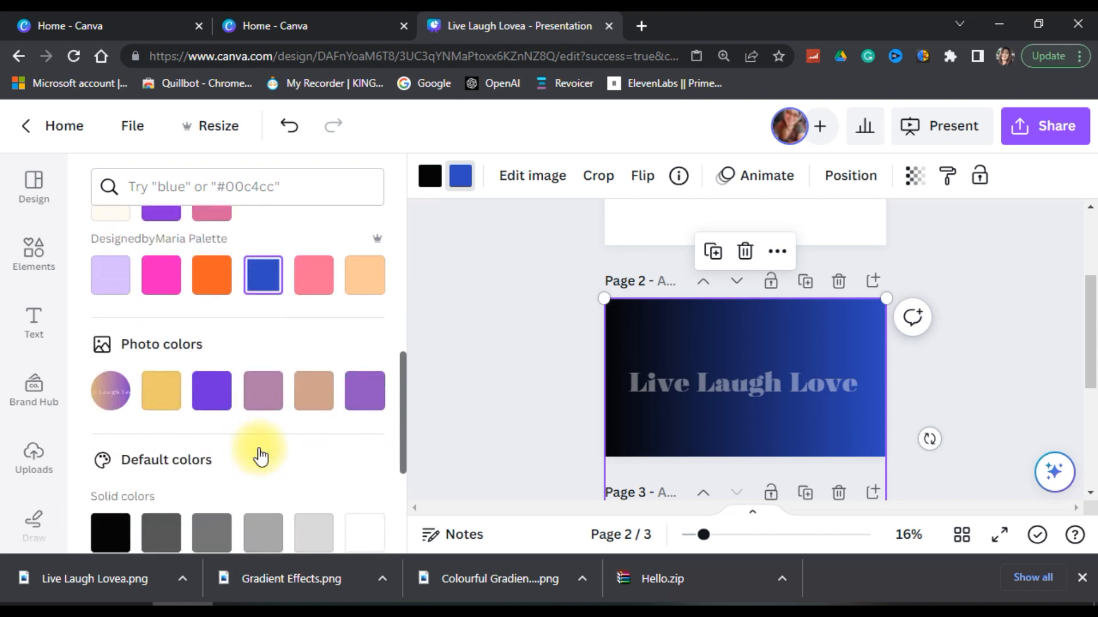
left_click(276, 410)
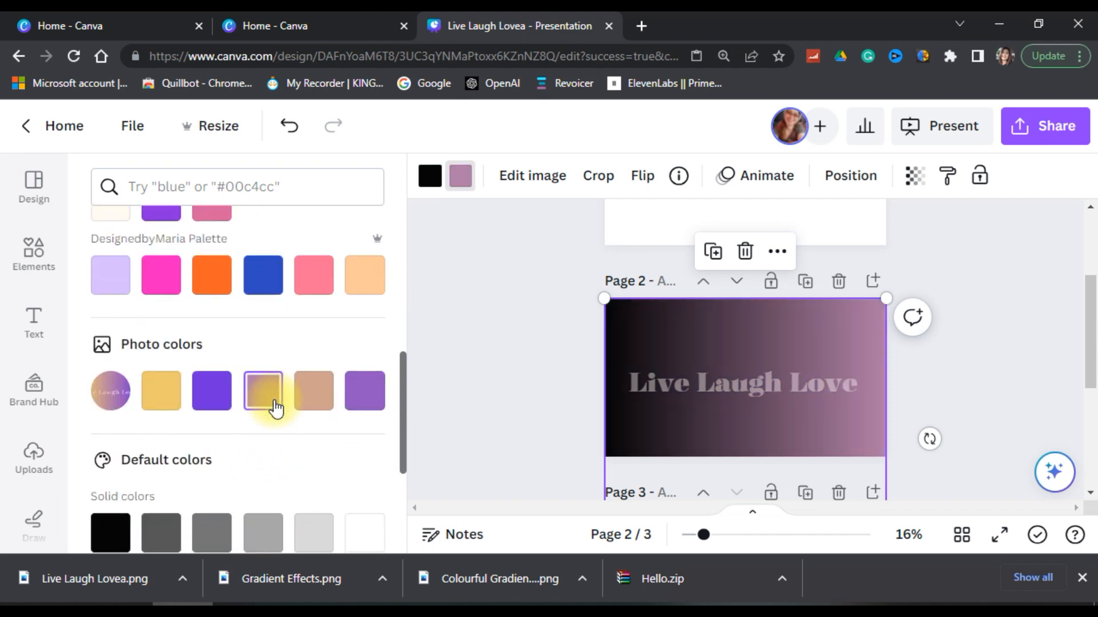
scroll(276, 410, "down", 3)
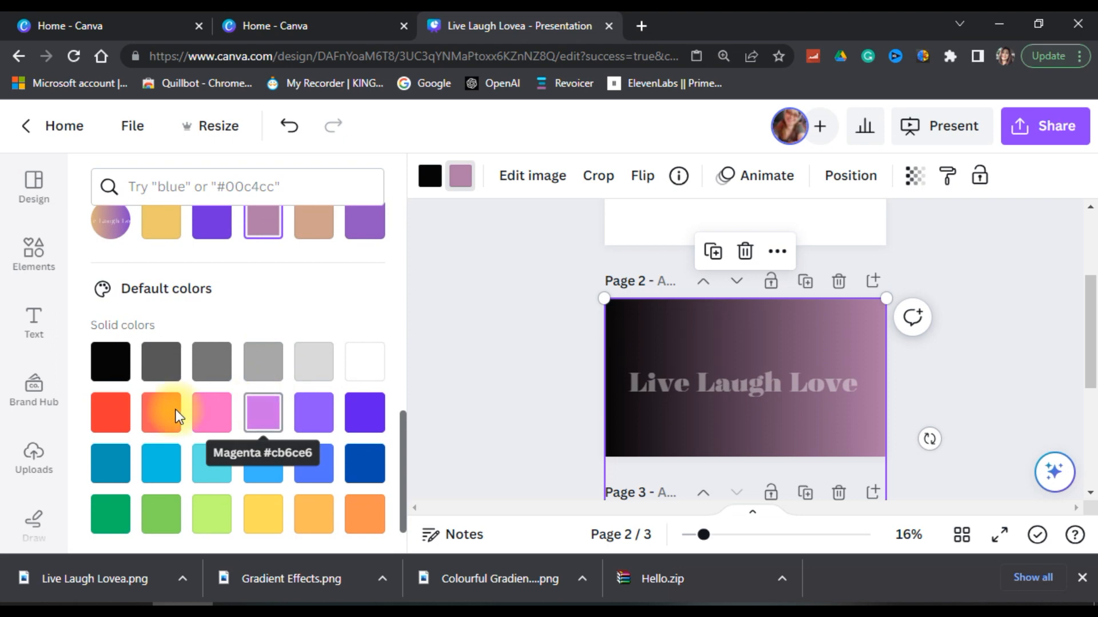
left_click(119, 413)
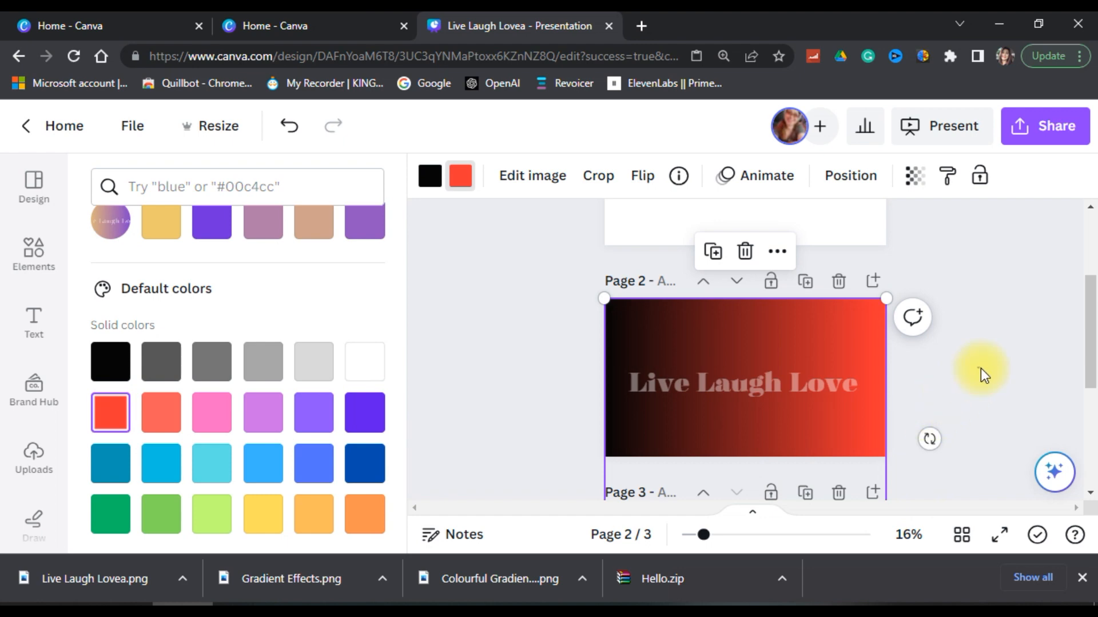
left_click(829, 318)
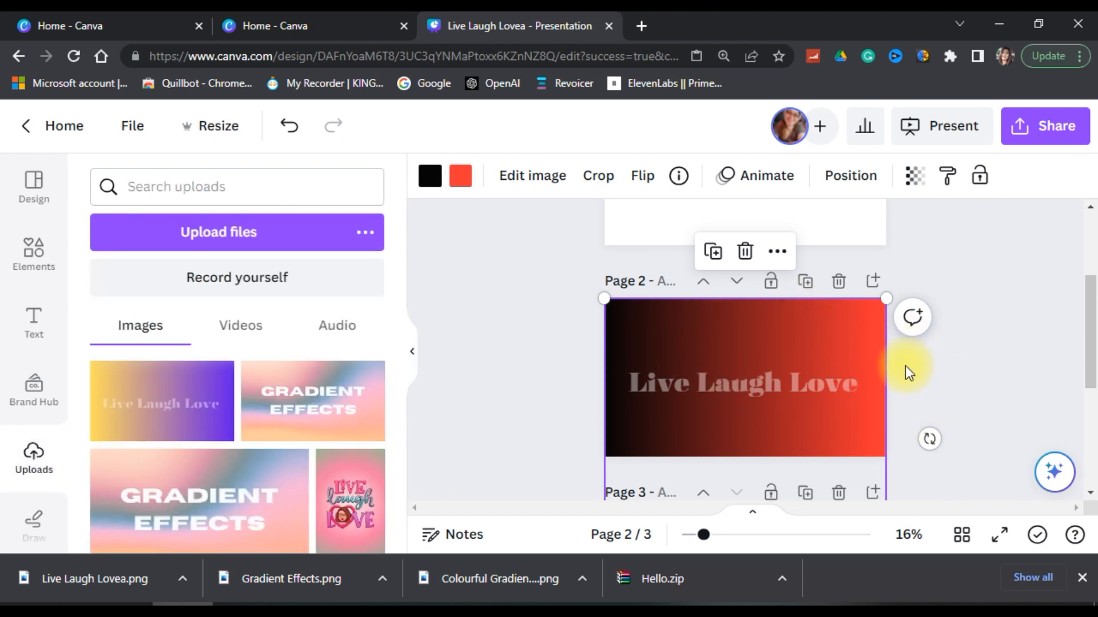
Step: Change the "Live Laugh Love" text on page 2 to the Apricots font and enlarge it to size 222
left_click(703, 387)
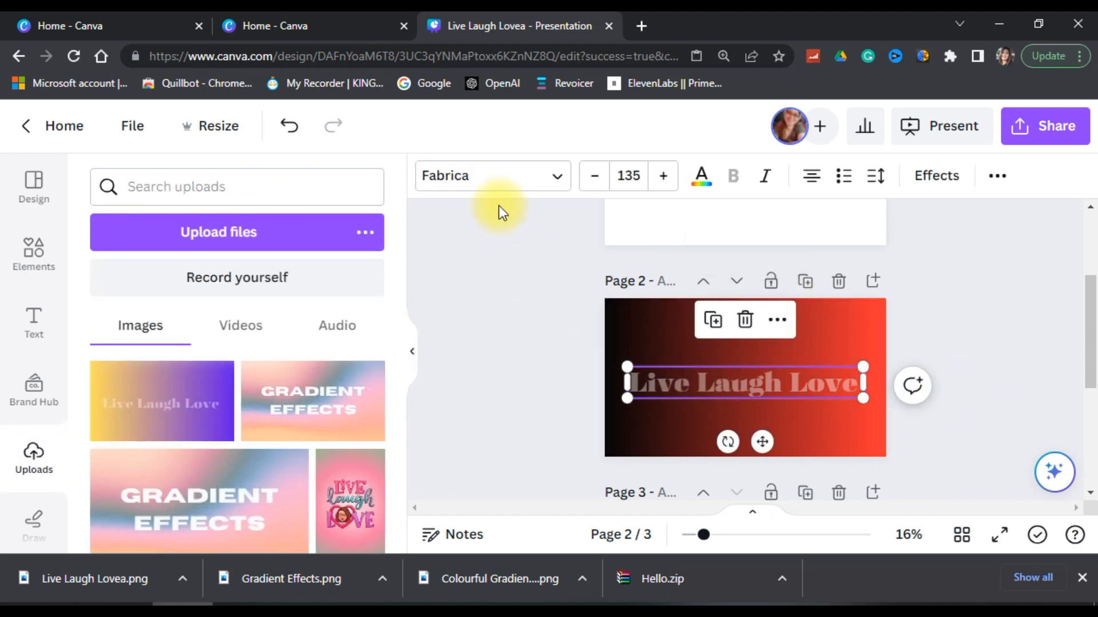
left_click(549, 179)
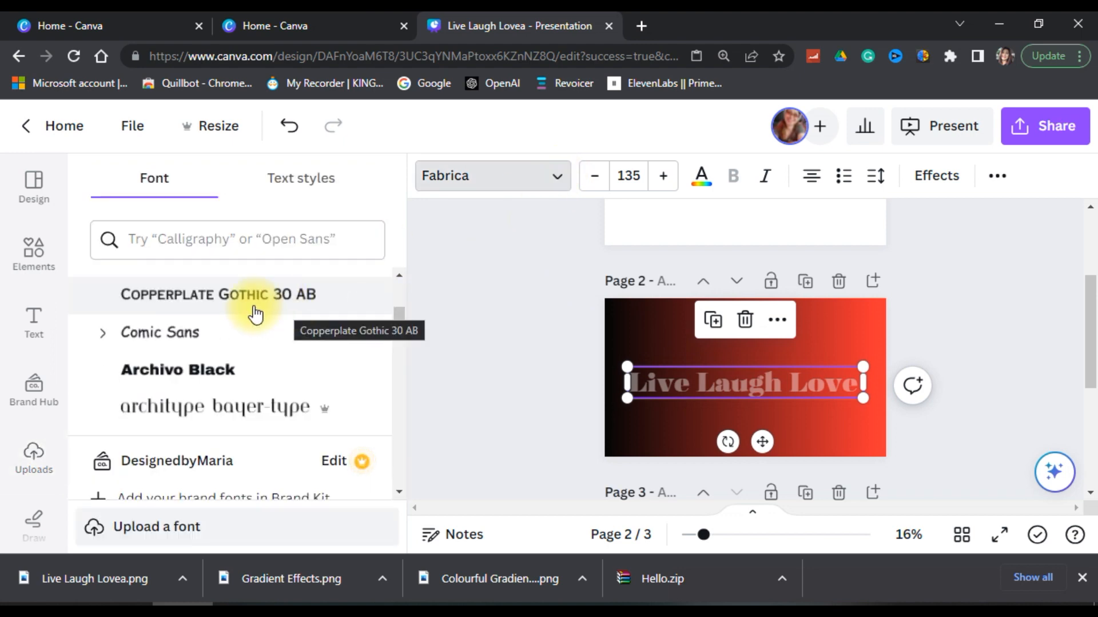
scroll(268, 386, "down", 3)
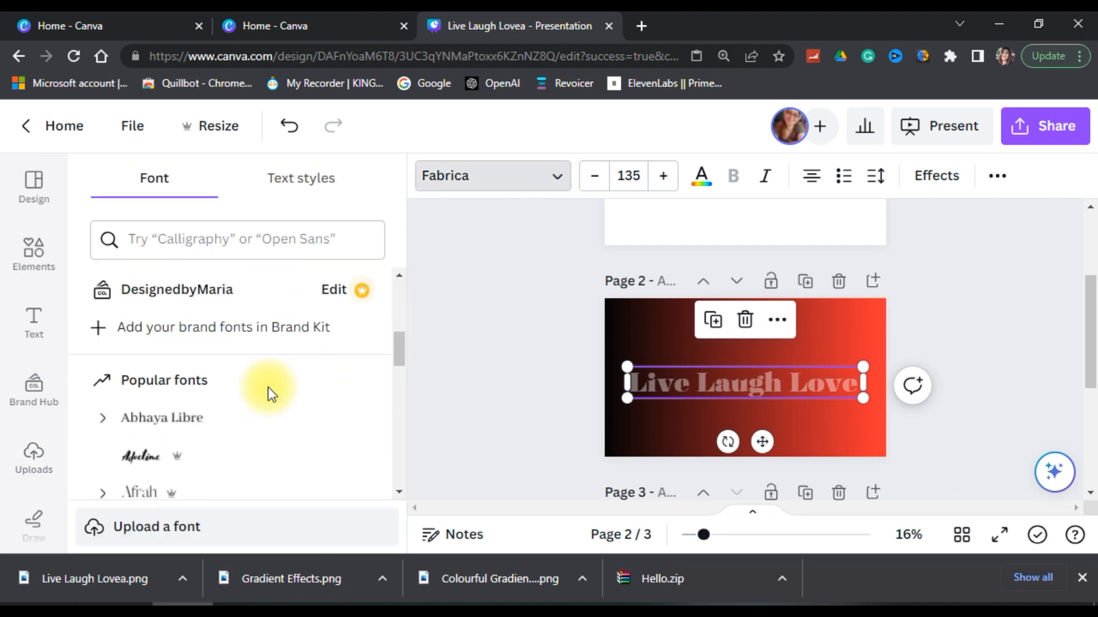
scroll(269, 386, "down", 3)
scroll(269, 396, "down", 2)
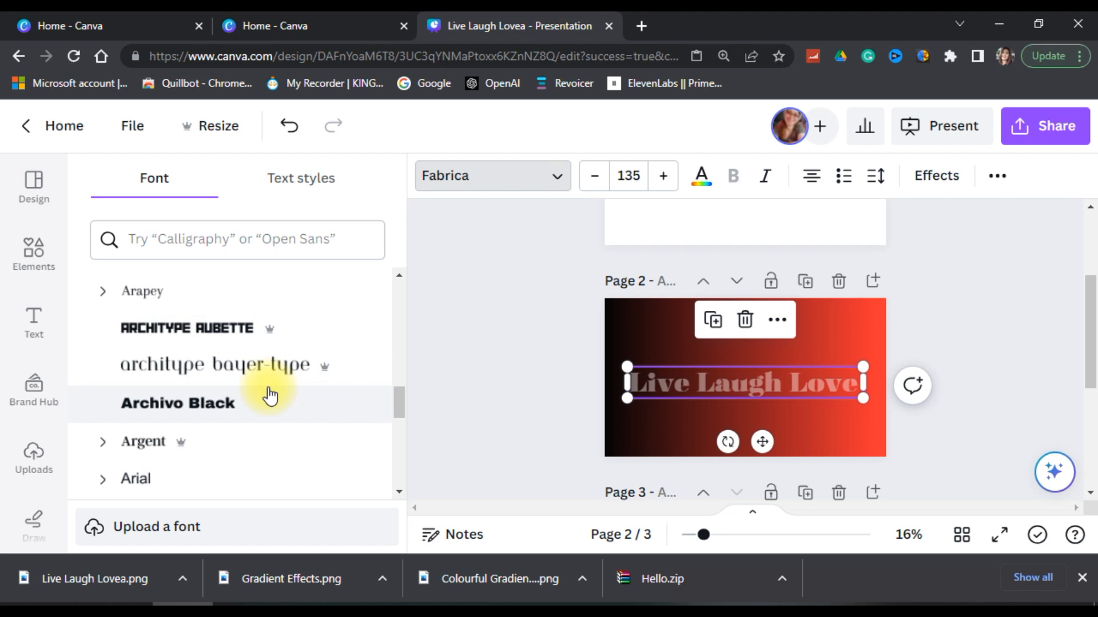
scroll(270, 395, "down", 5)
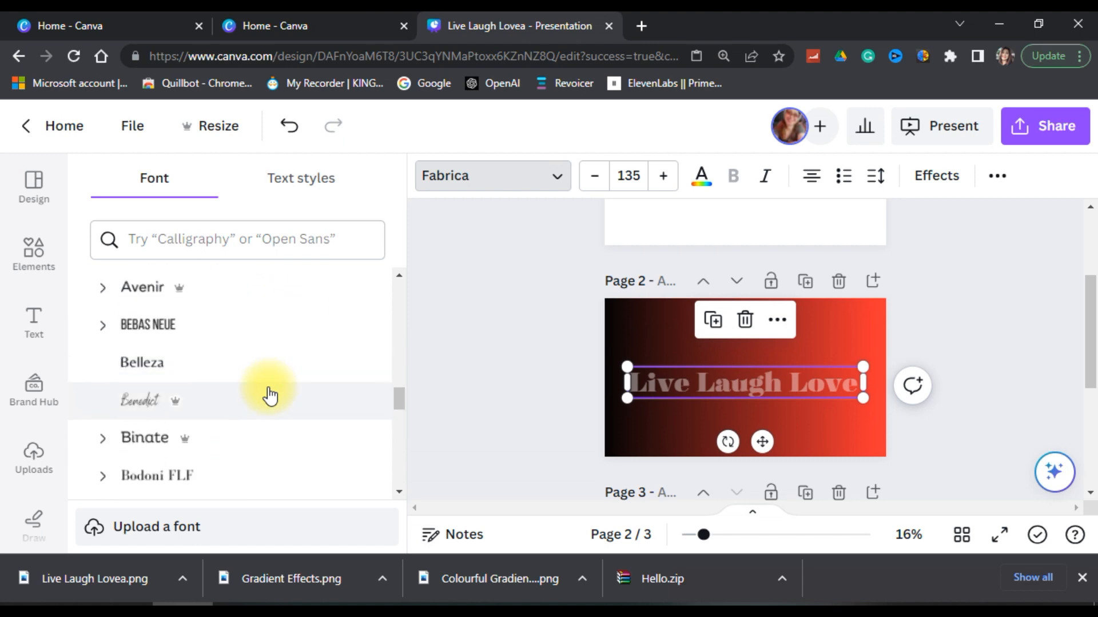
scroll(269, 396, "down", 3)
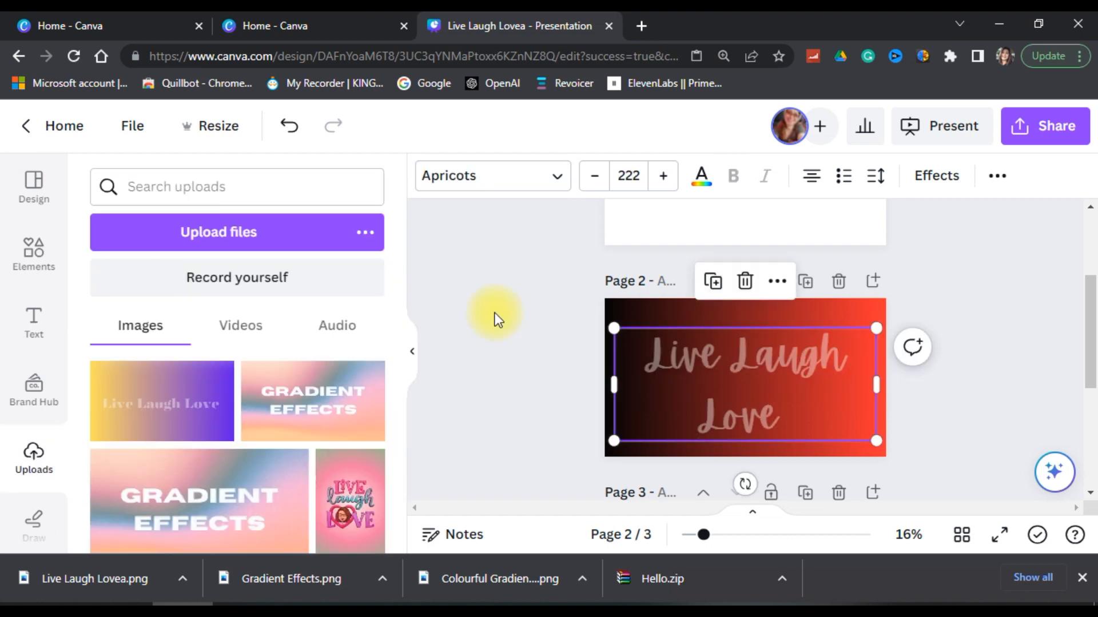
left_click(495, 313)
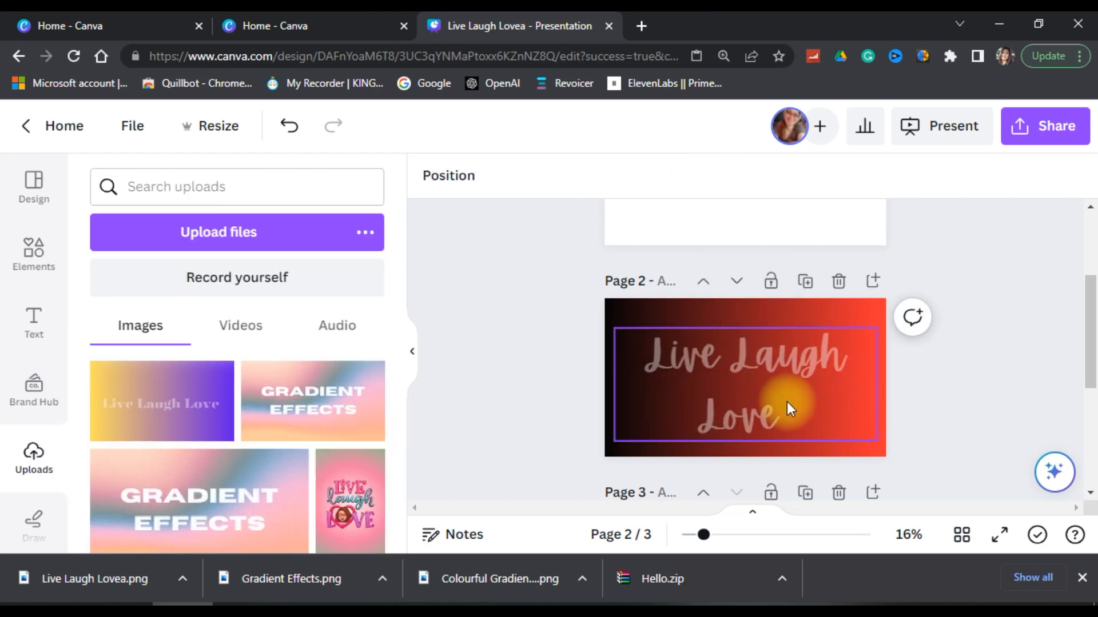
Step: Open the design's download settings and set the file type to PNG
left_click(1051, 129)
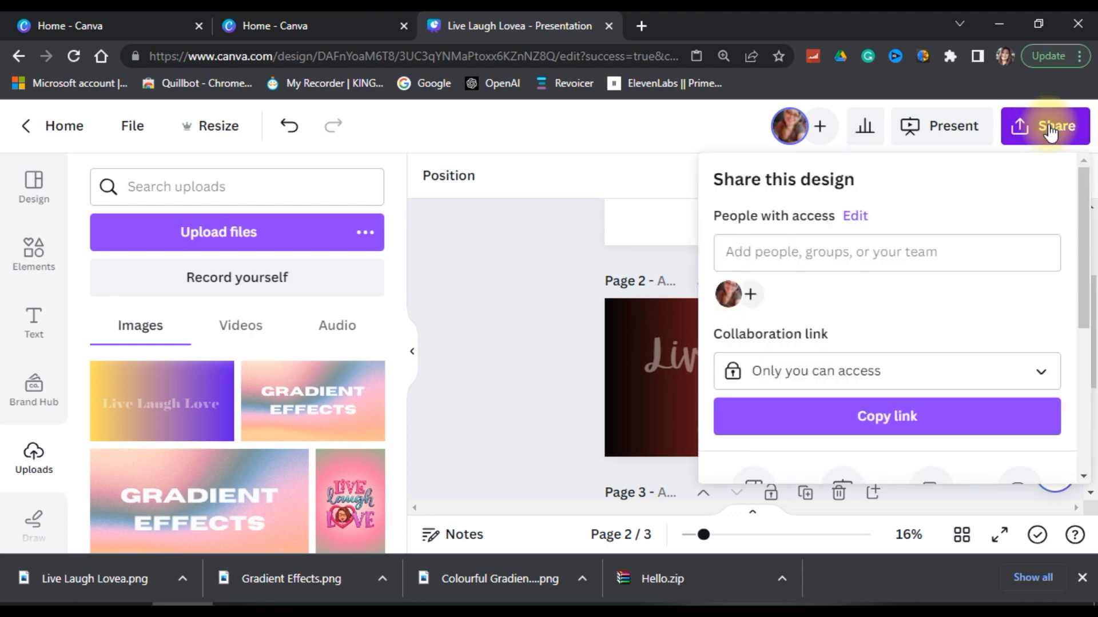
scroll(993, 308, "down", 5)
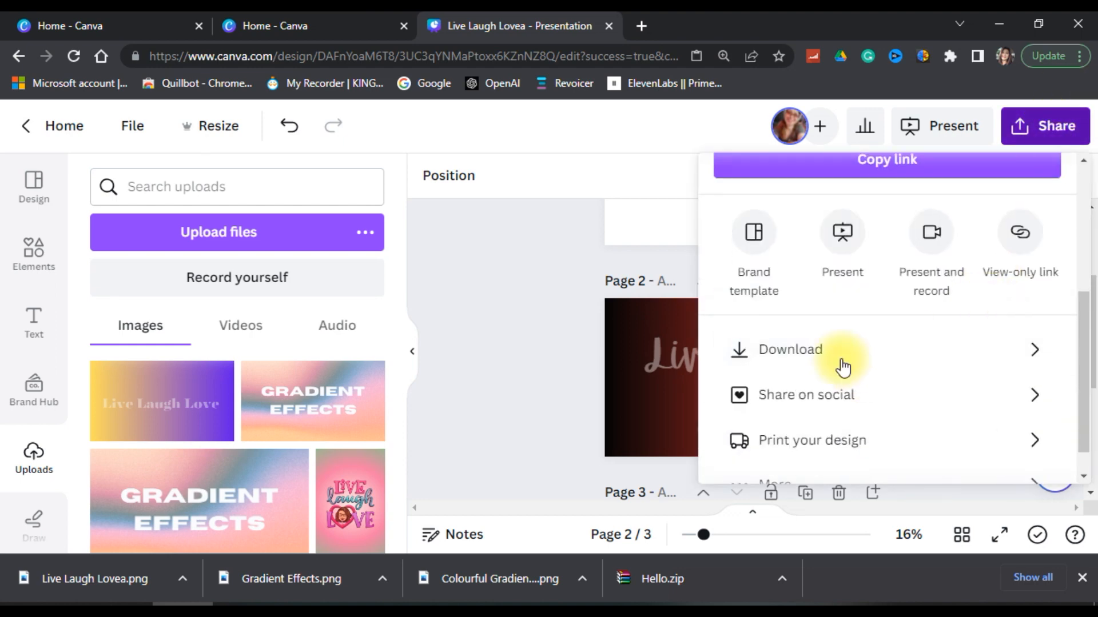
left_click(817, 349)
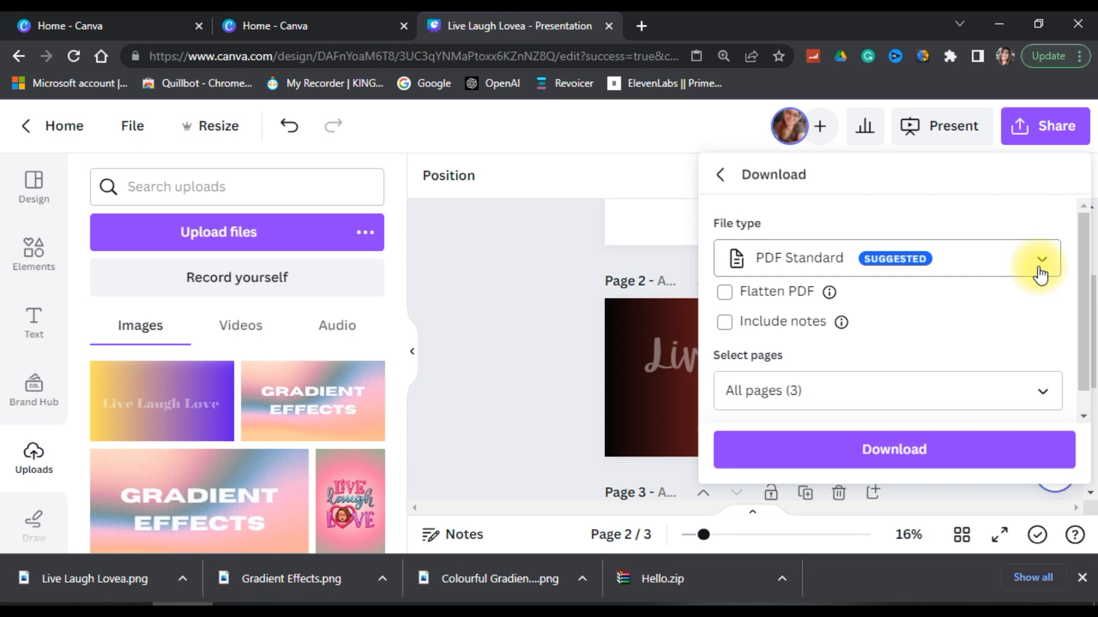
left_click(1039, 274)
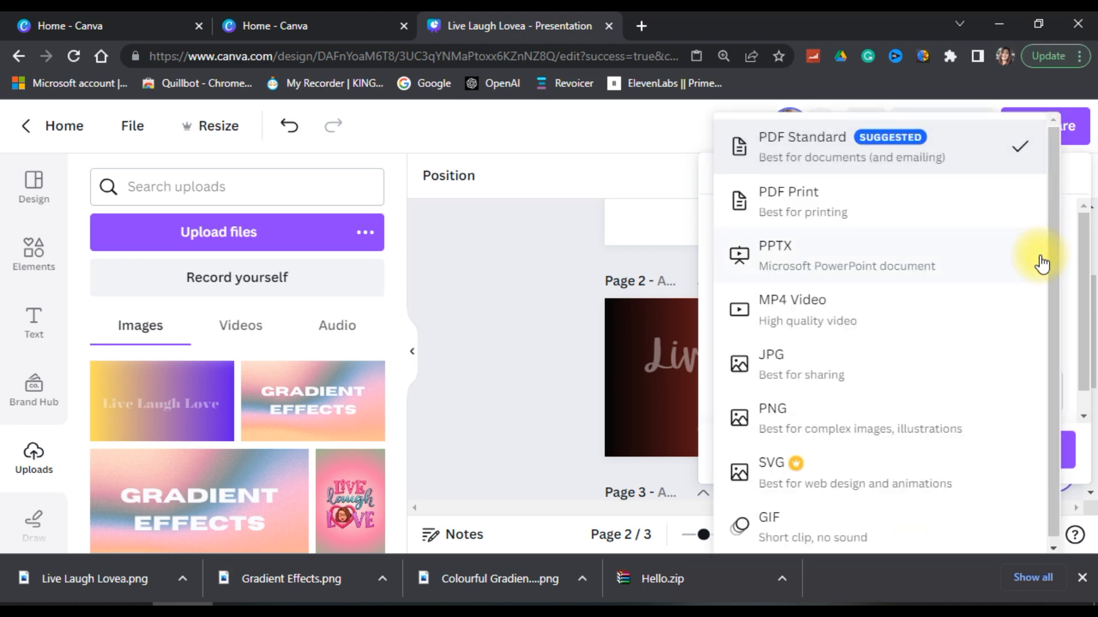
left_click(786, 420)
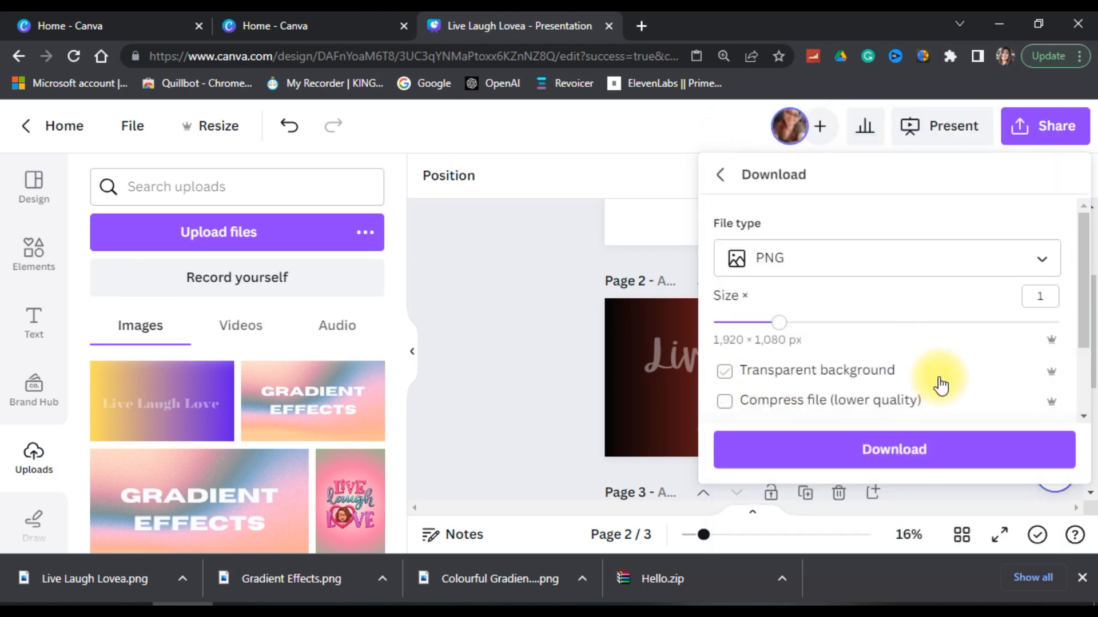
Step: Limit the PNG download to page 2 only, deselecting all other pages
scroll(940, 387, "down", 2)
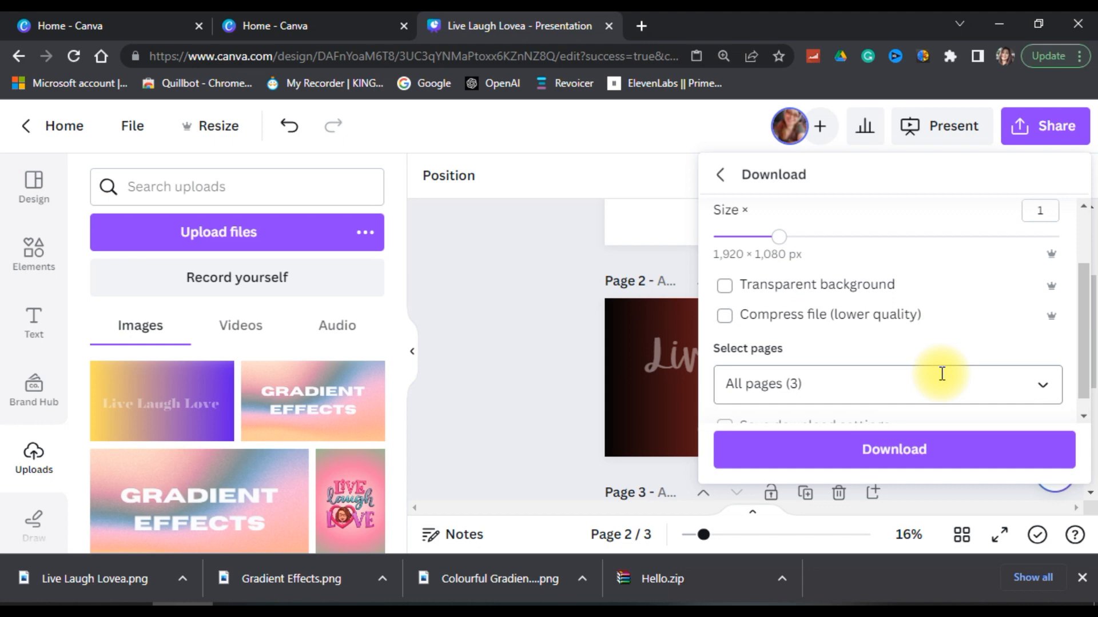
scroll(942, 374, "down", 1)
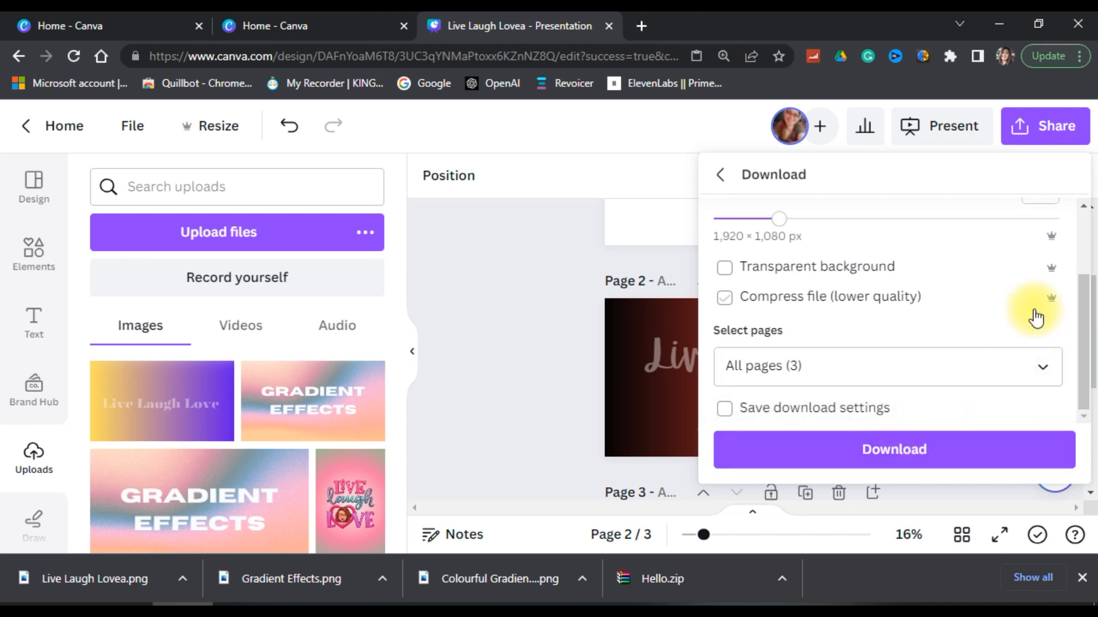
left_click(1050, 370)
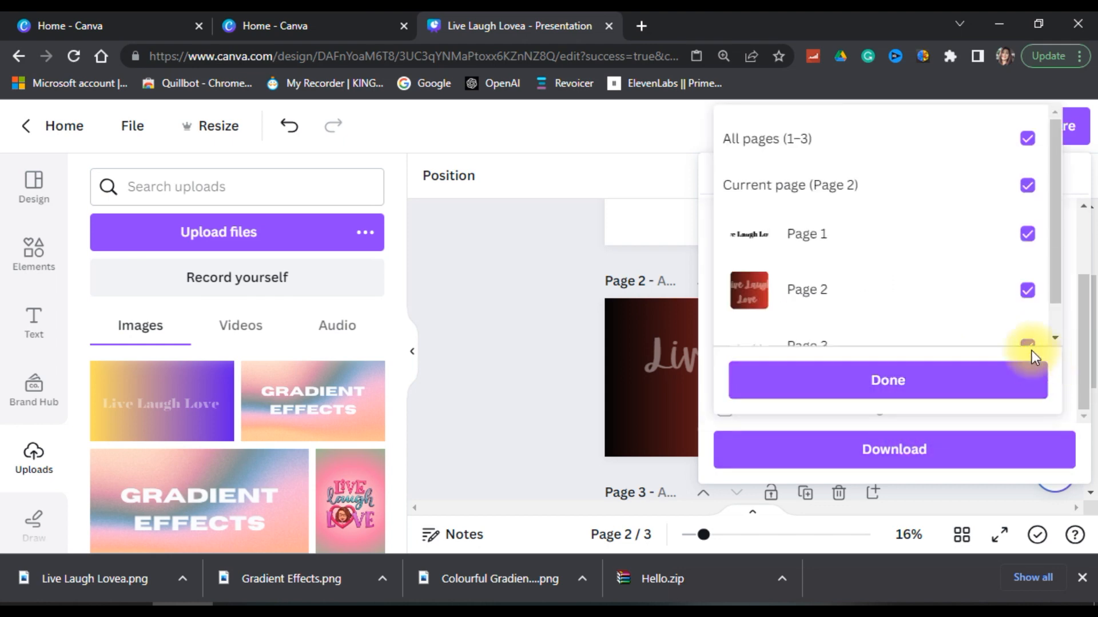
left_click(1027, 138)
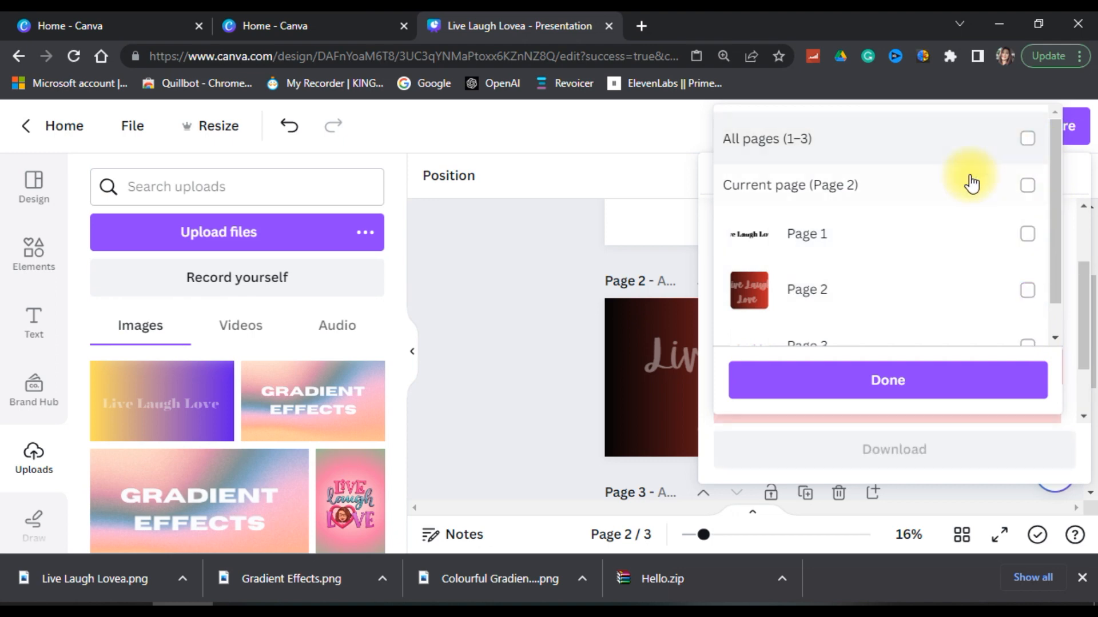
left_click(1027, 291)
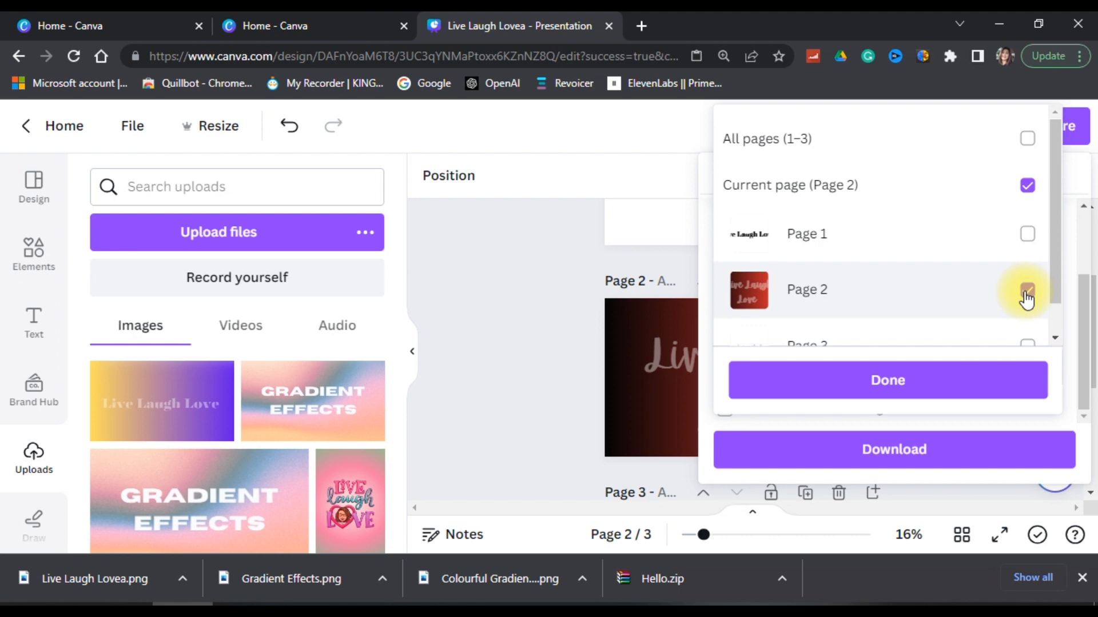
left_click(893, 382)
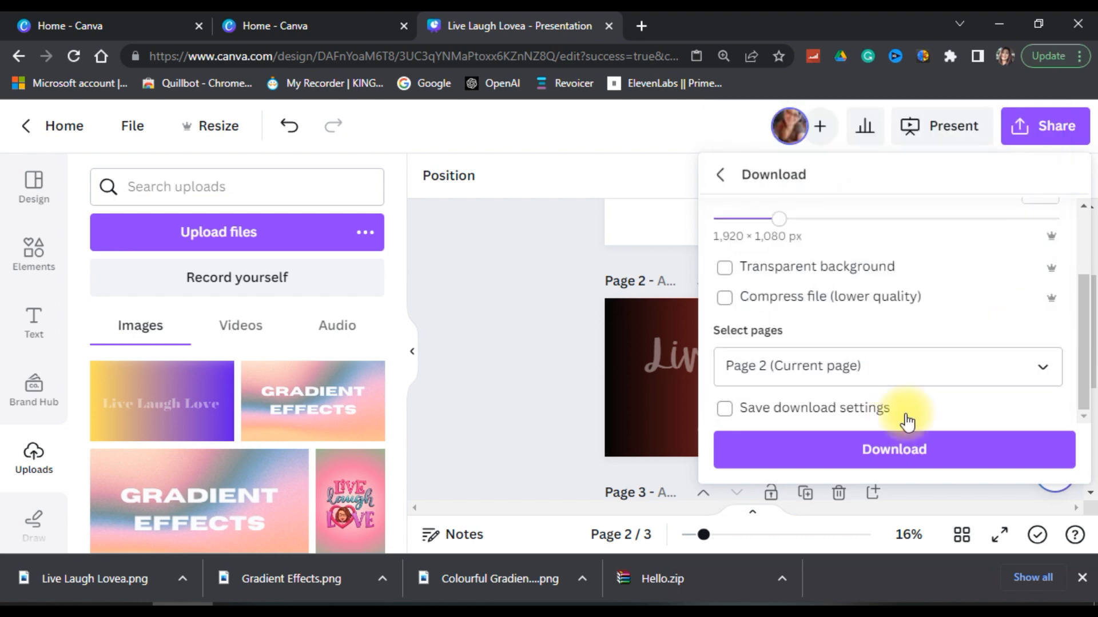
Step: Download page 2 and save it to the Desktop as Live Laugh Lovea (1).png
left_click(900, 447)
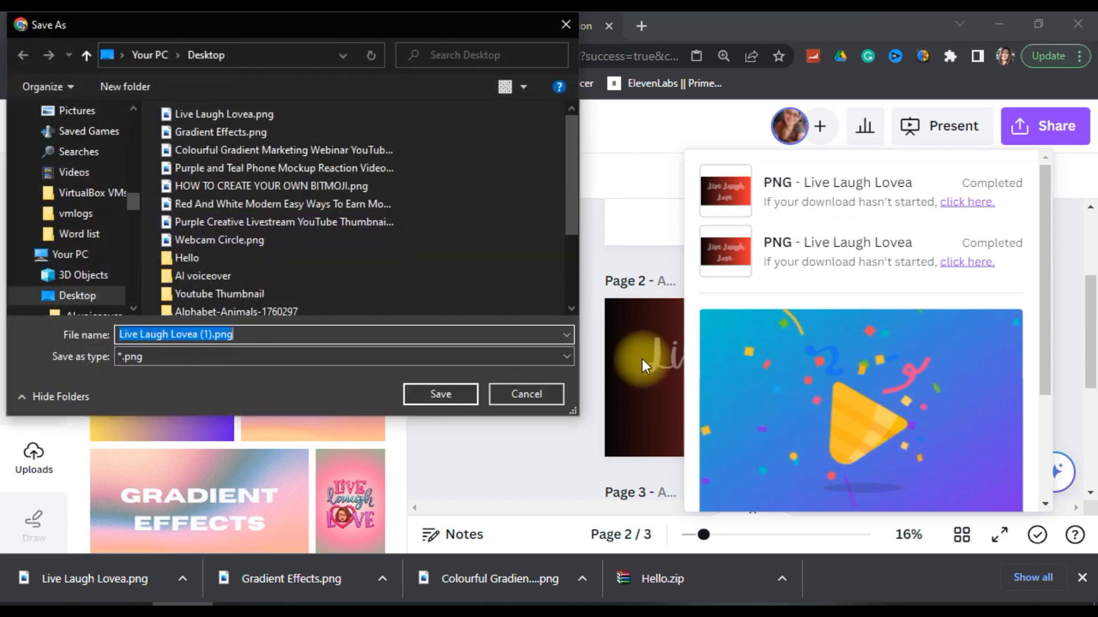
left_click(451, 395)
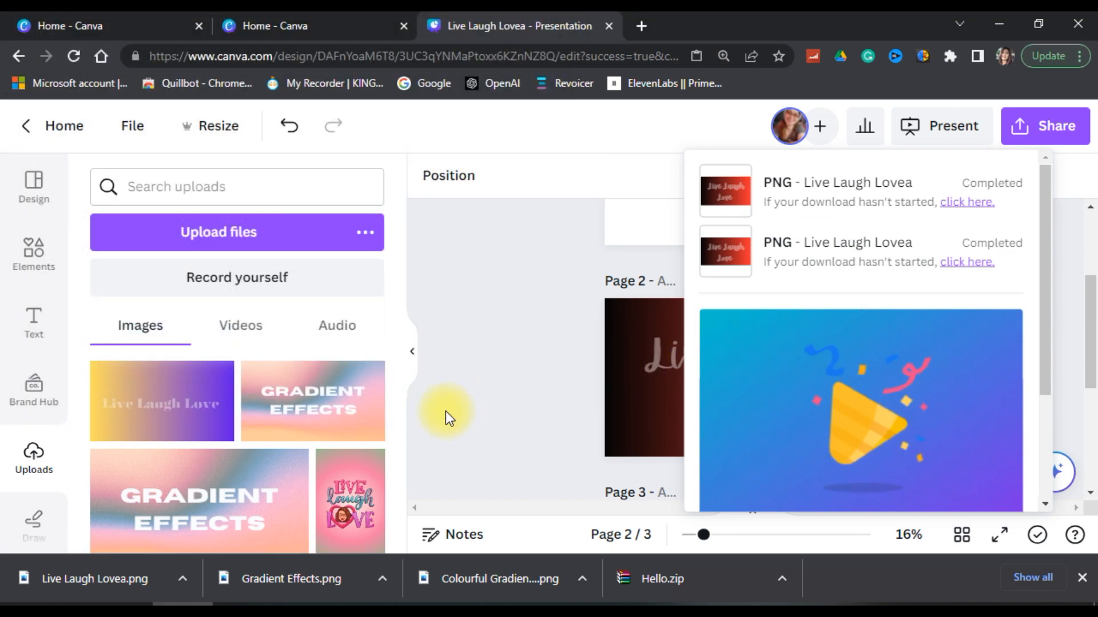
left_click(514, 299)
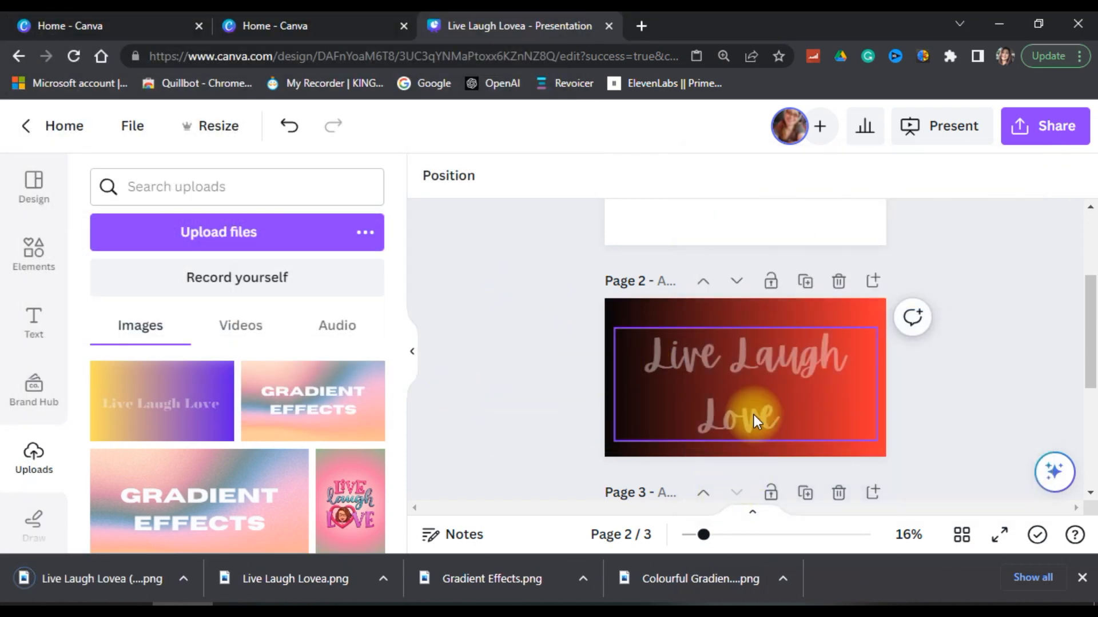
Step: Add a blank page 4 at the end of the design and upload Live Laugh Lovea (1).png from the Desktop
scroll(753, 414, "down", 5)
left_click(747, 449)
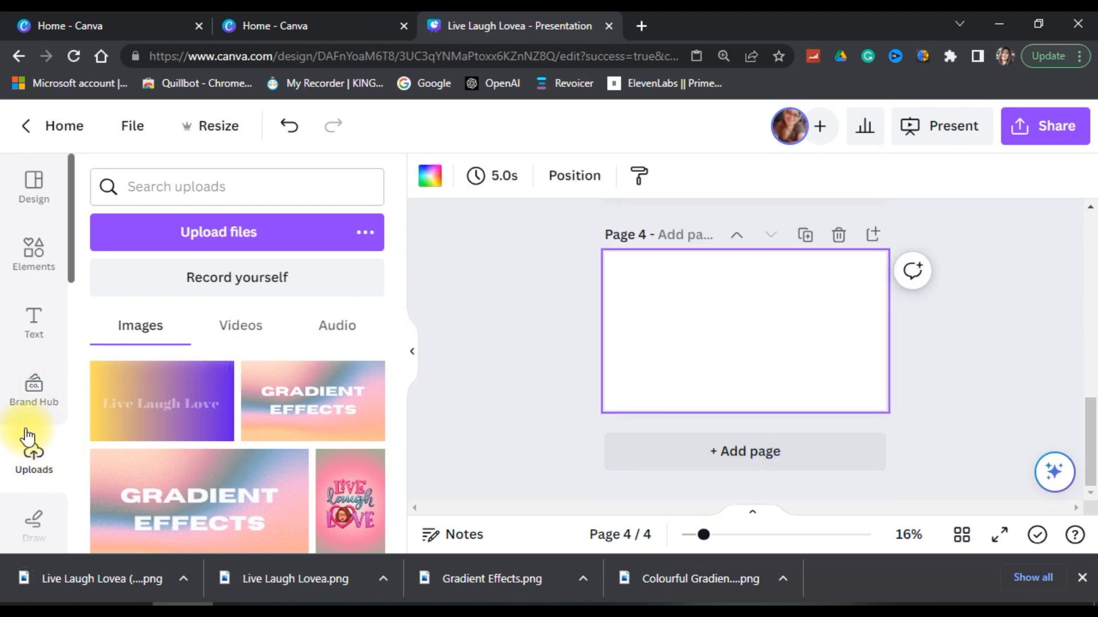
left_click(189, 229)
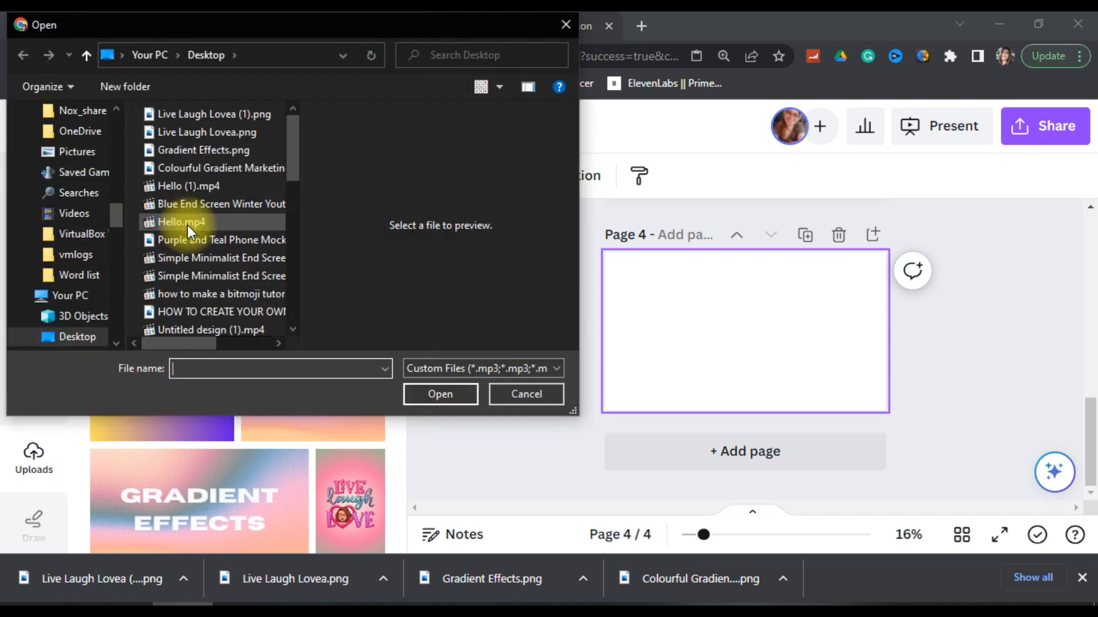
left_click(221, 114)
left_click(461, 400)
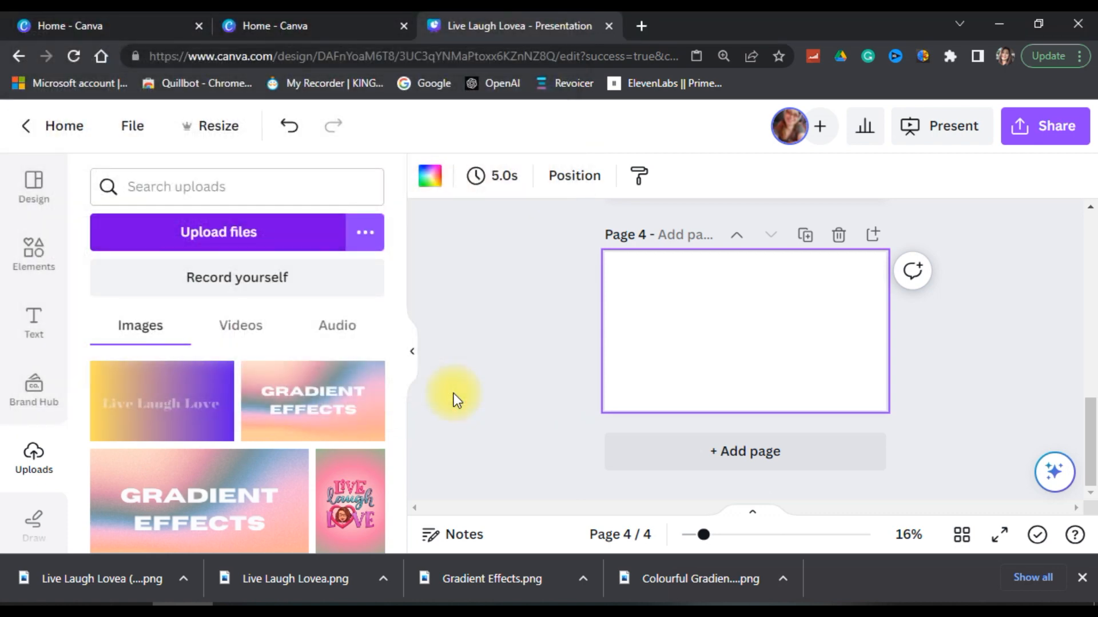
Step: Fill page 4 with the uploaded black-to-red lettering image and remove its background with BG Remover
left_click_drag(162, 401, 684, 303)
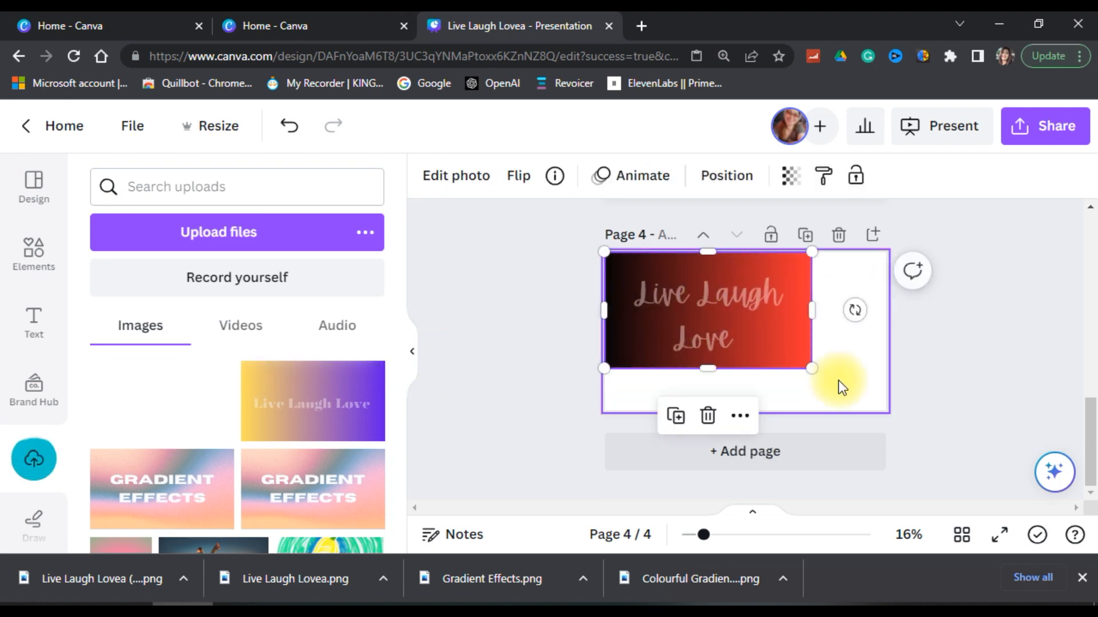
left_click_drag(812, 368, 884, 419)
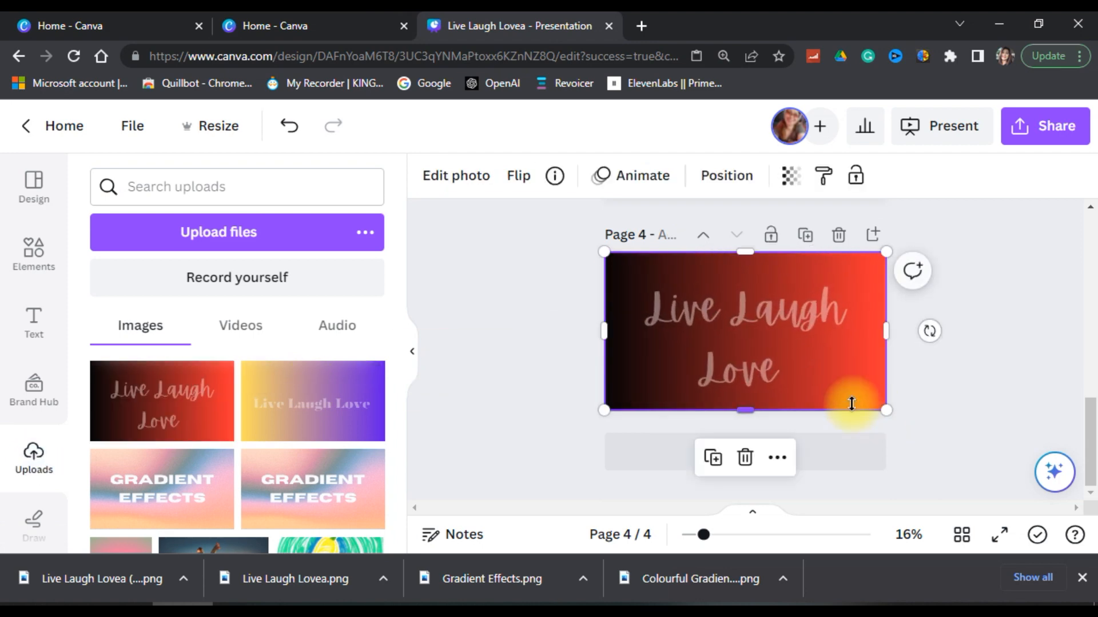
left_click(460, 180)
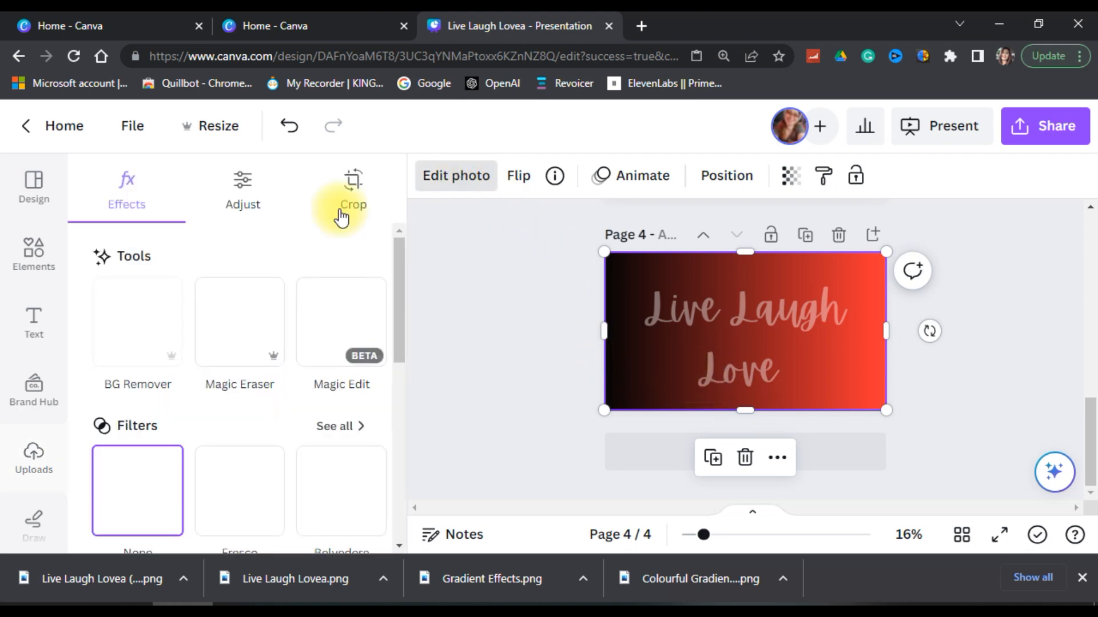
left_click(146, 326)
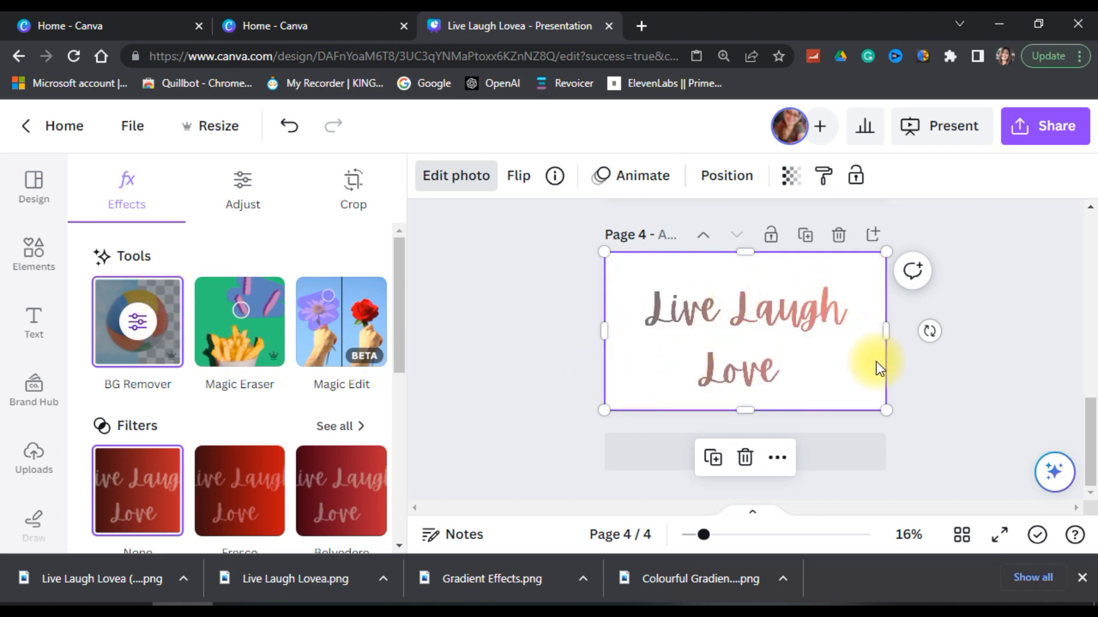
scroll(867, 366, "up", 3)
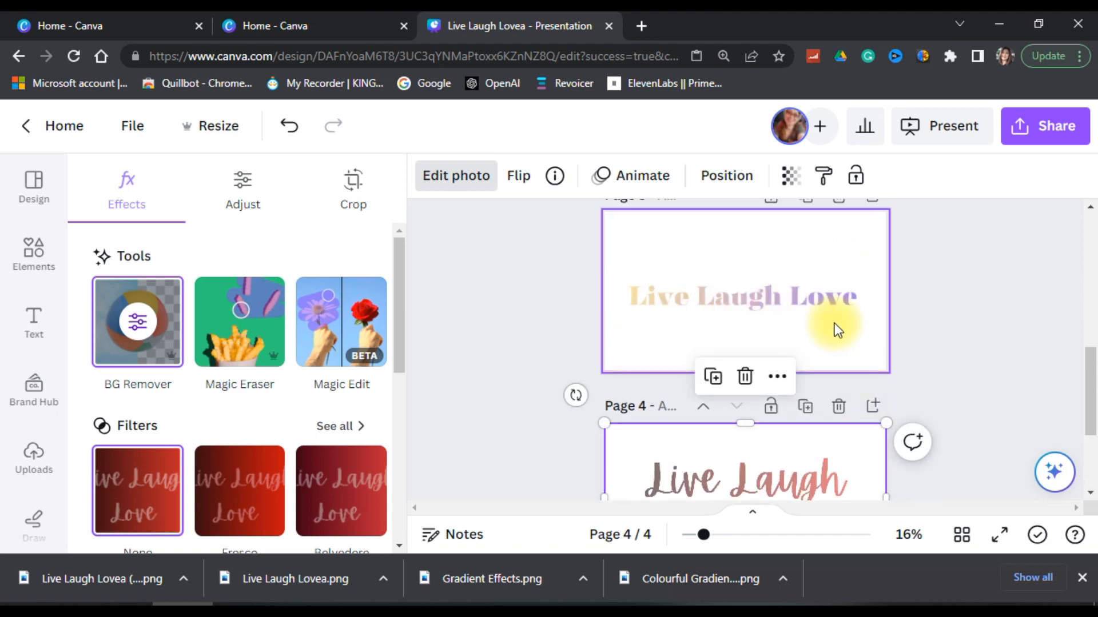
scroll(834, 326, "down", 3)
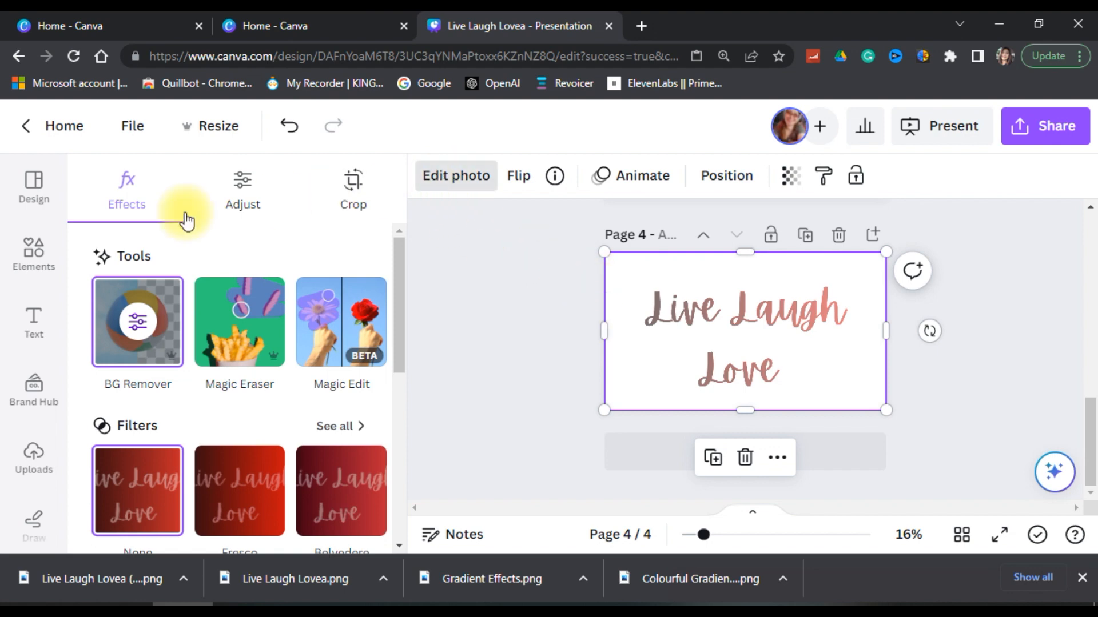
Step: Replace the previous elements search term and search the elements library for "quotes"
left_click(27, 251)
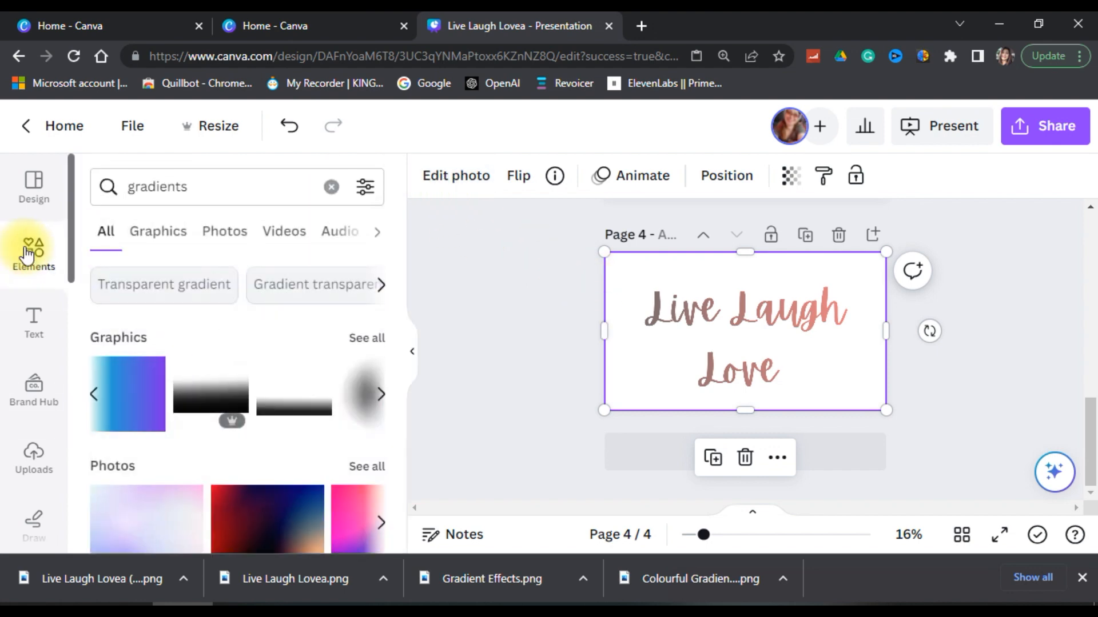
left_click(310, 198)
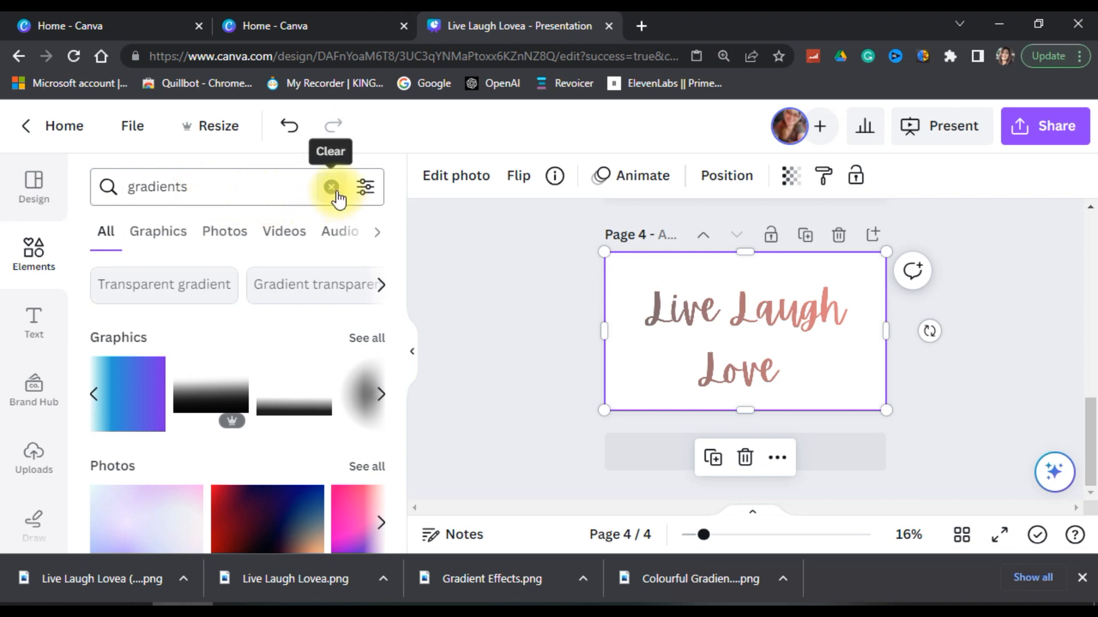
left_click(331, 188)
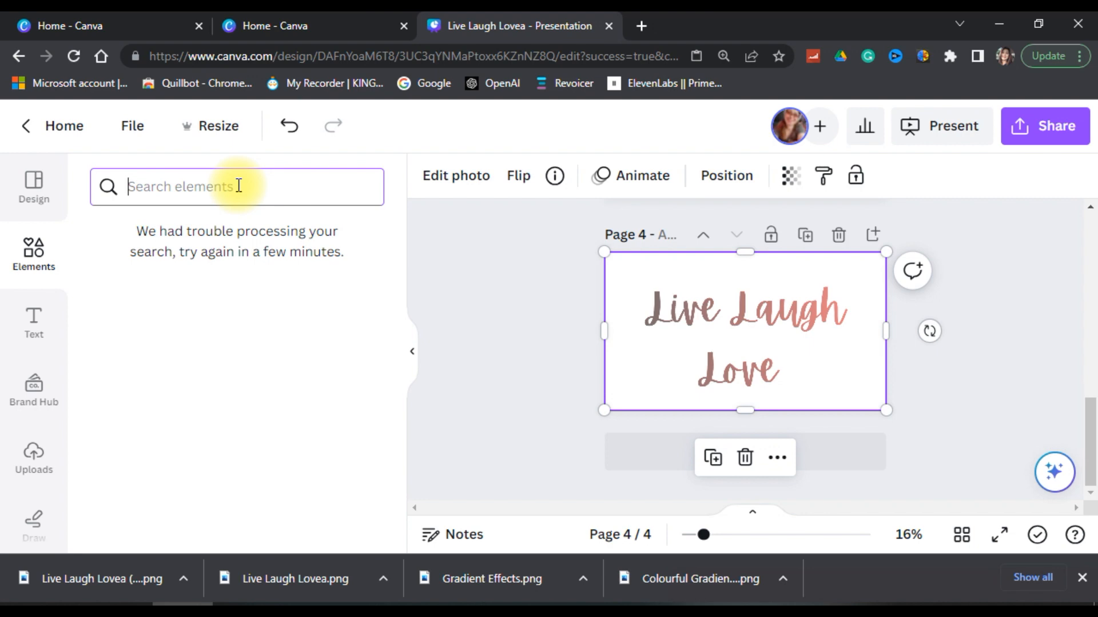
type("qu")
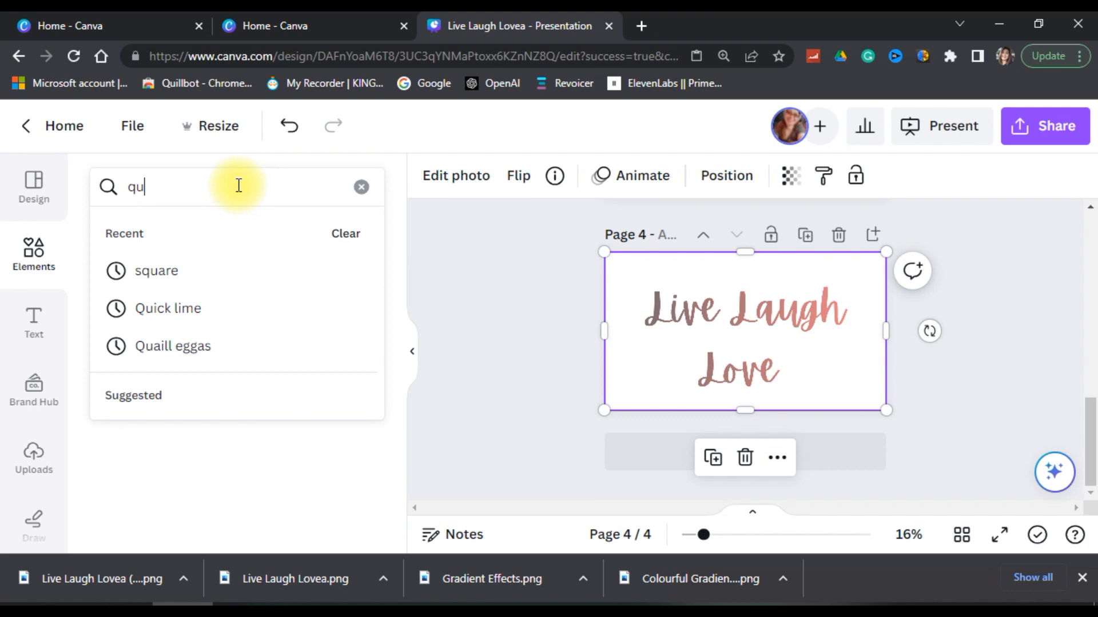
type("otes")
key("Return")
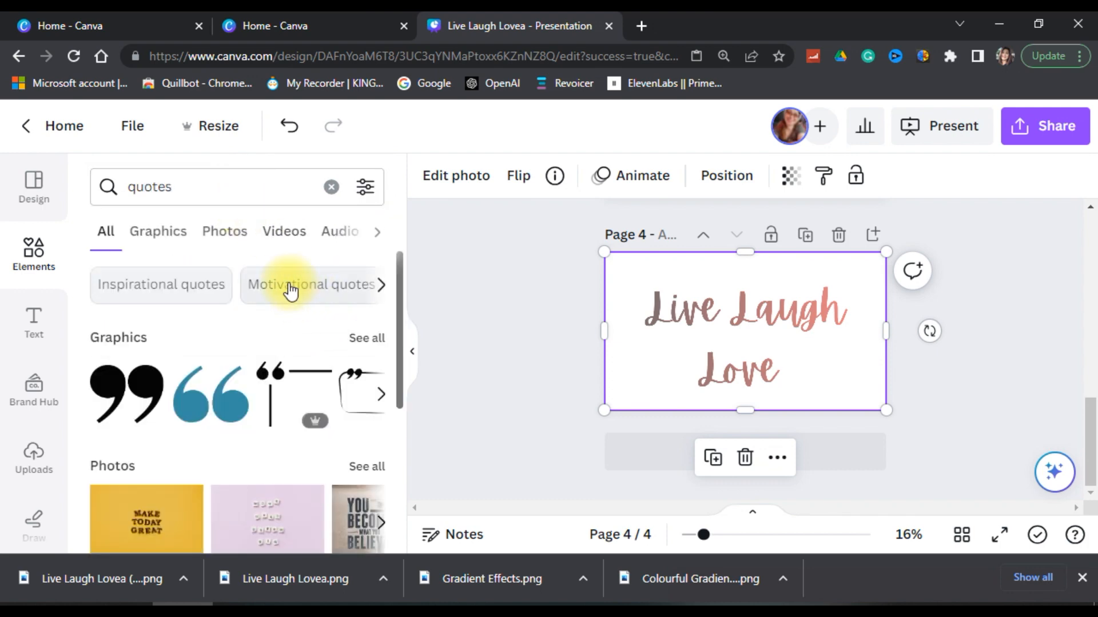
Step: Browse the video results for "quotes" and switch to the related search "Beach"
left_click(285, 240)
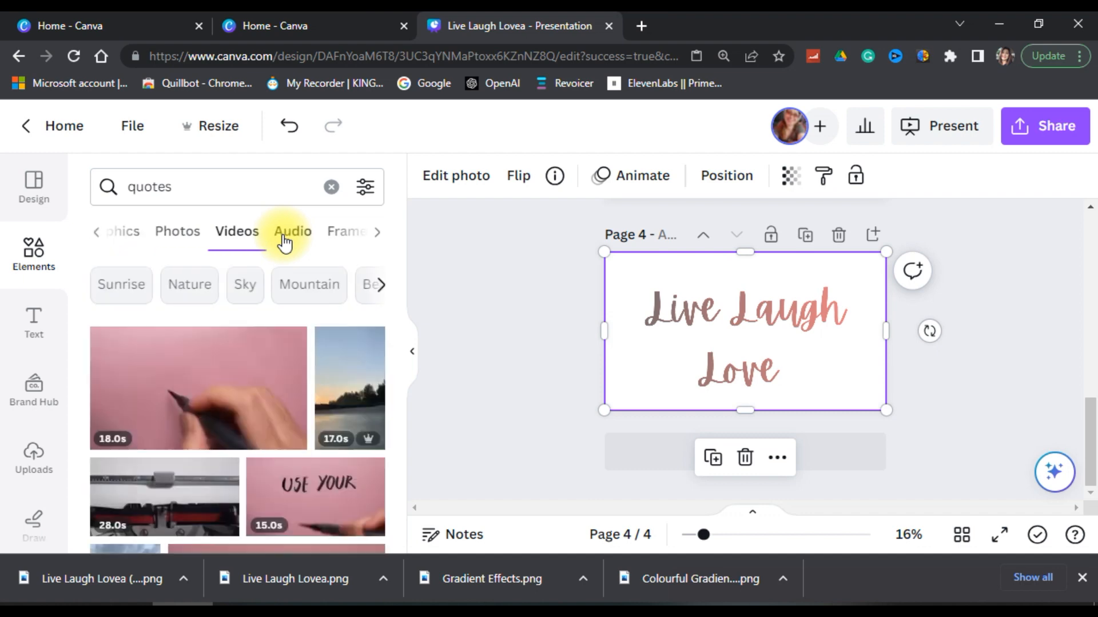
scroll(303, 296, "down", 3)
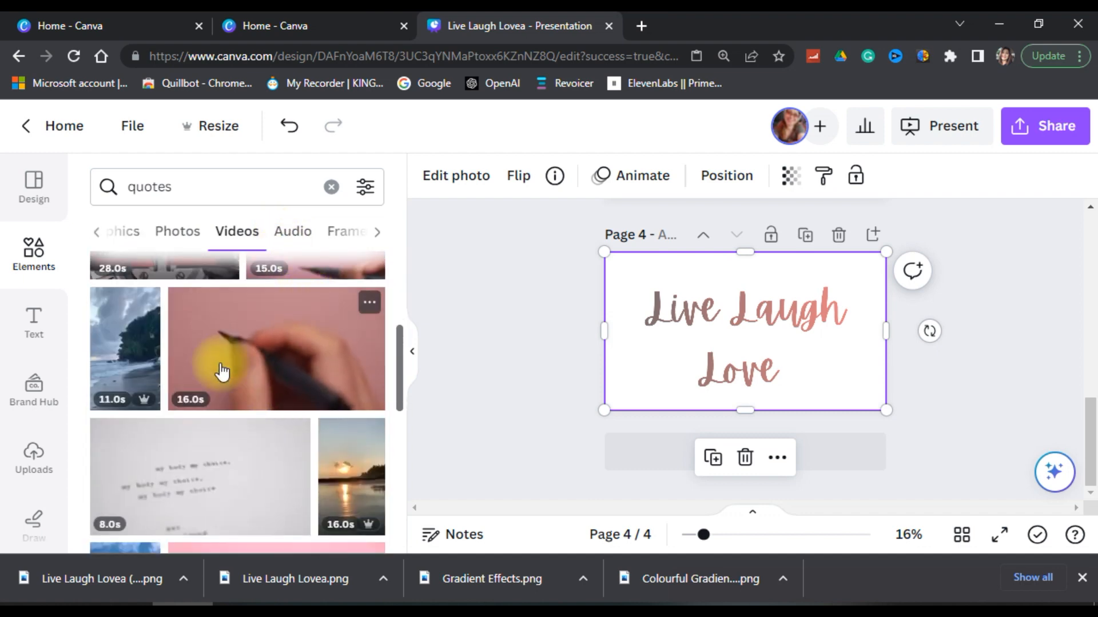
scroll(263, 380, "down", 3)
scroll(263, 380, "down", 6)
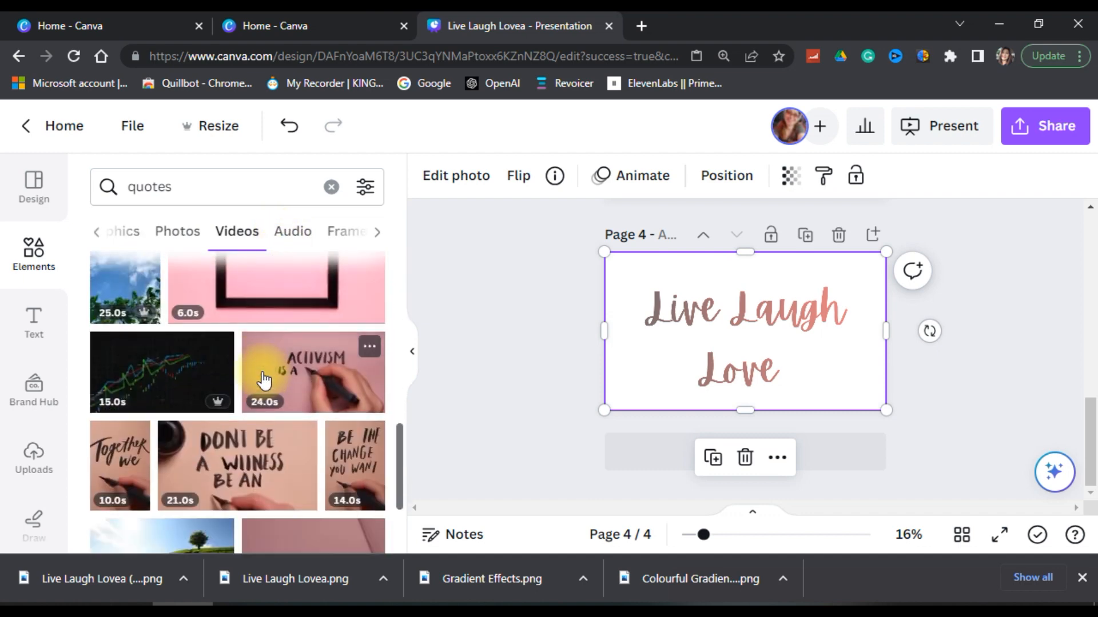
scroll(263, 380, "down", 5)
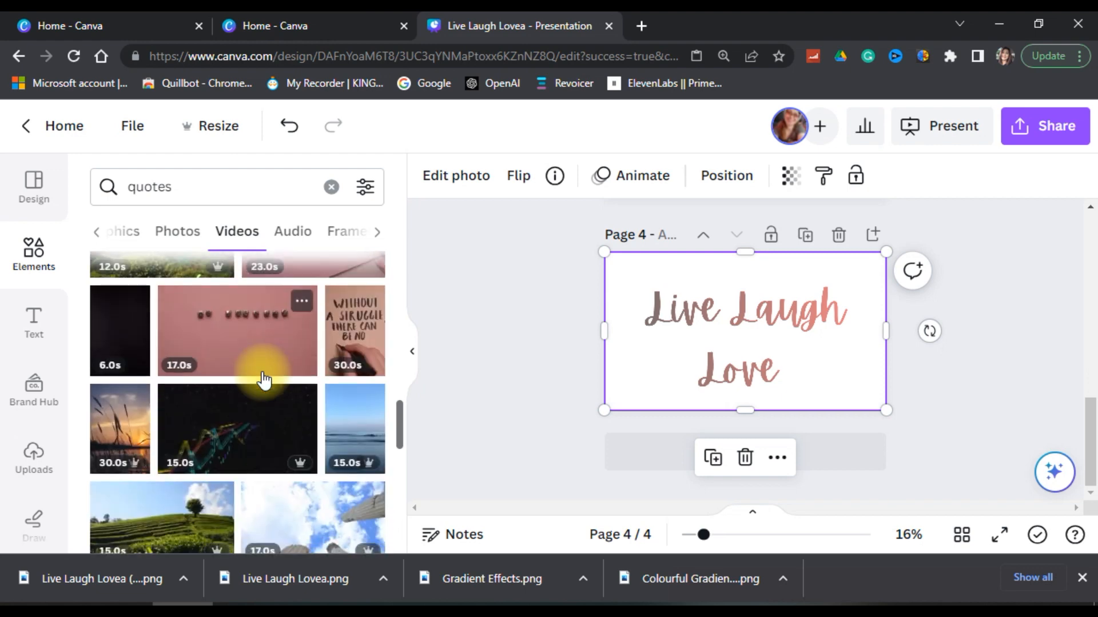
scroll(263, 380, "down", 5)
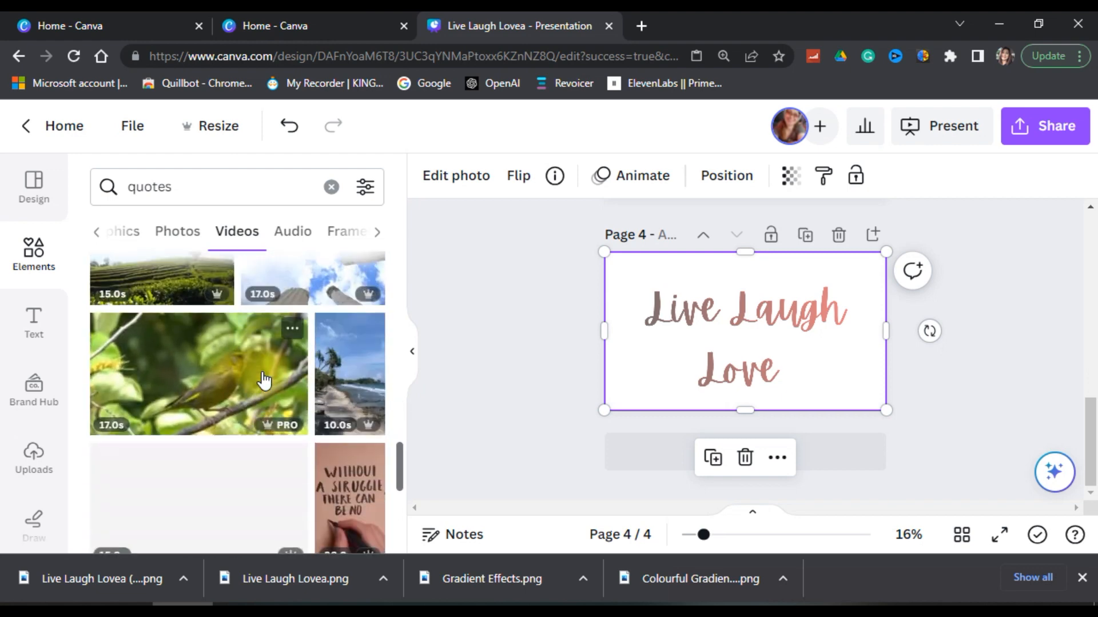
scroll(263, 380, "down", 6)
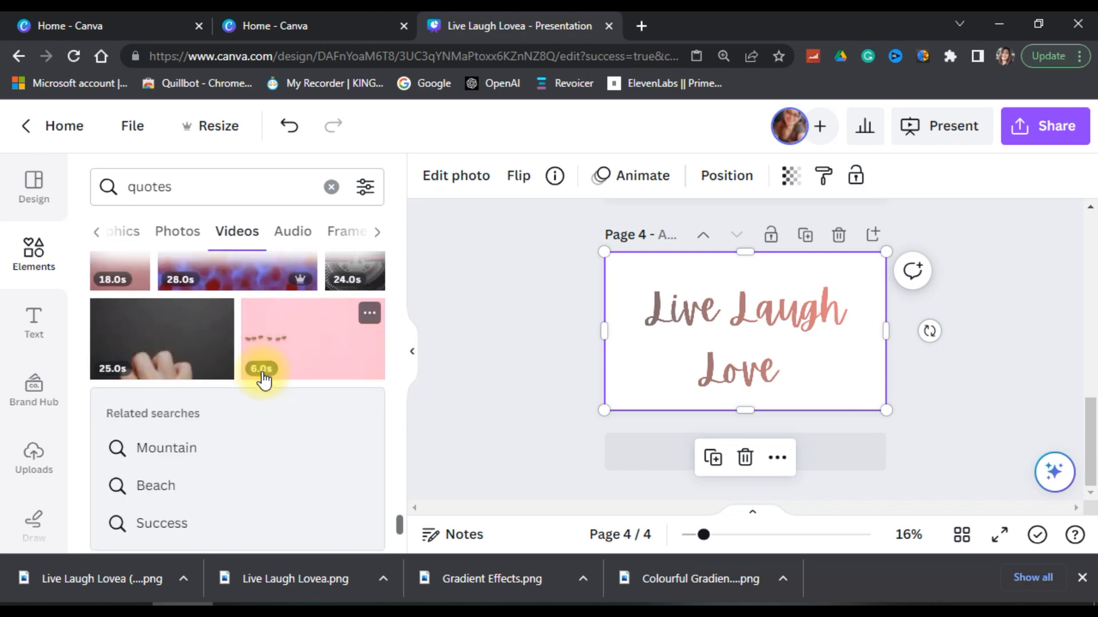
left_click(178, 485)
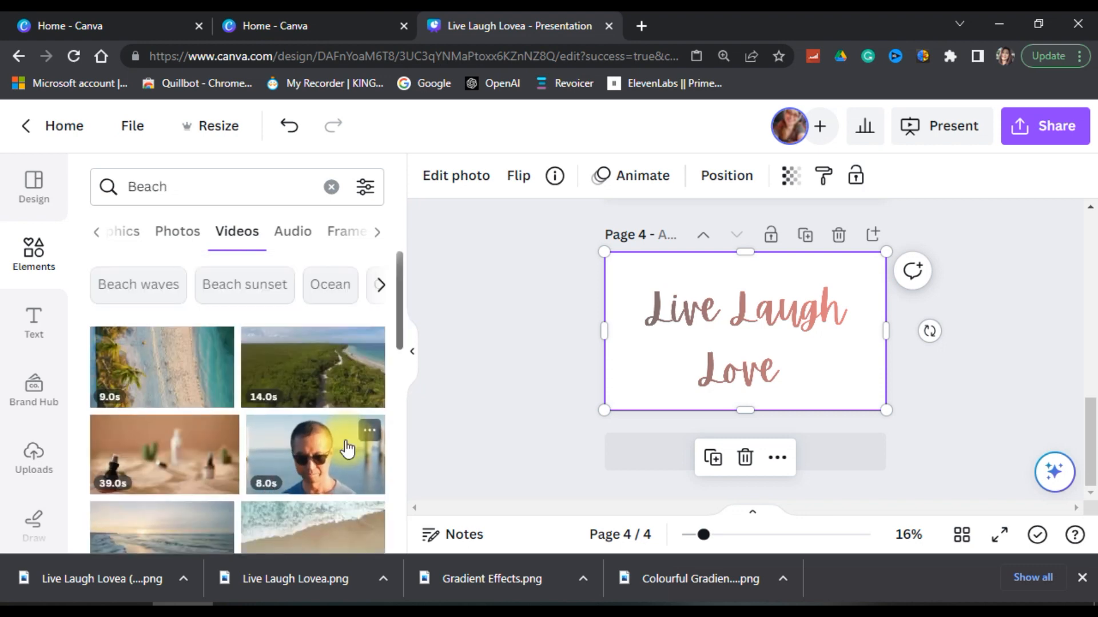
Step: Insert the 17.0s beach video of waves rolling in at sunset on page 4 and set it as the page background
scroll(346, 446, "down", 2)
scroll(346, 442, "down", 2)
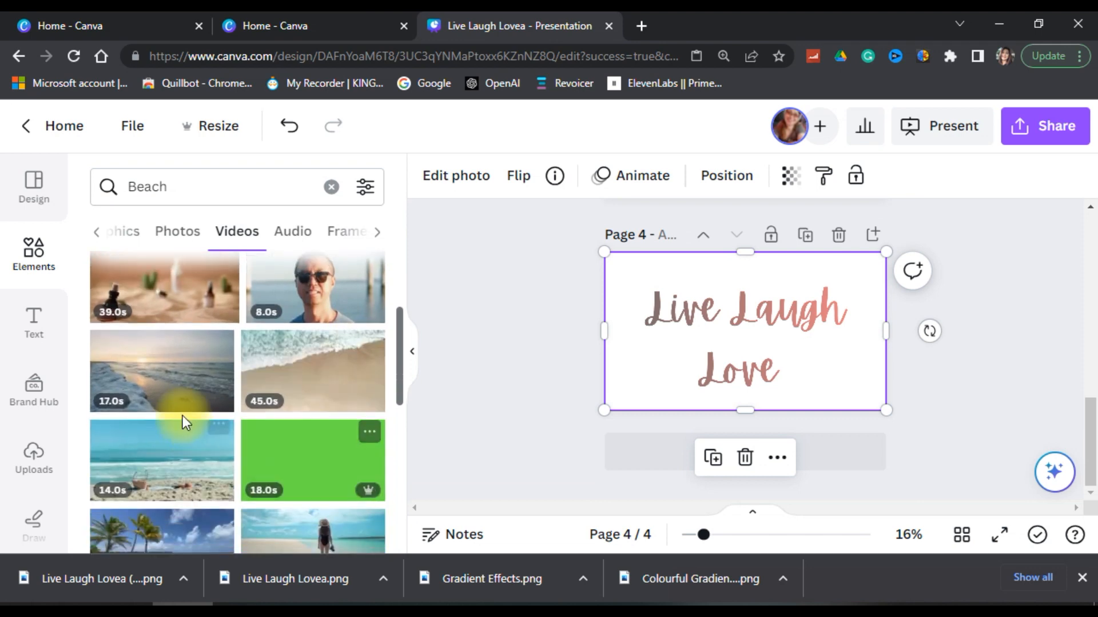
left_click(143, 373)
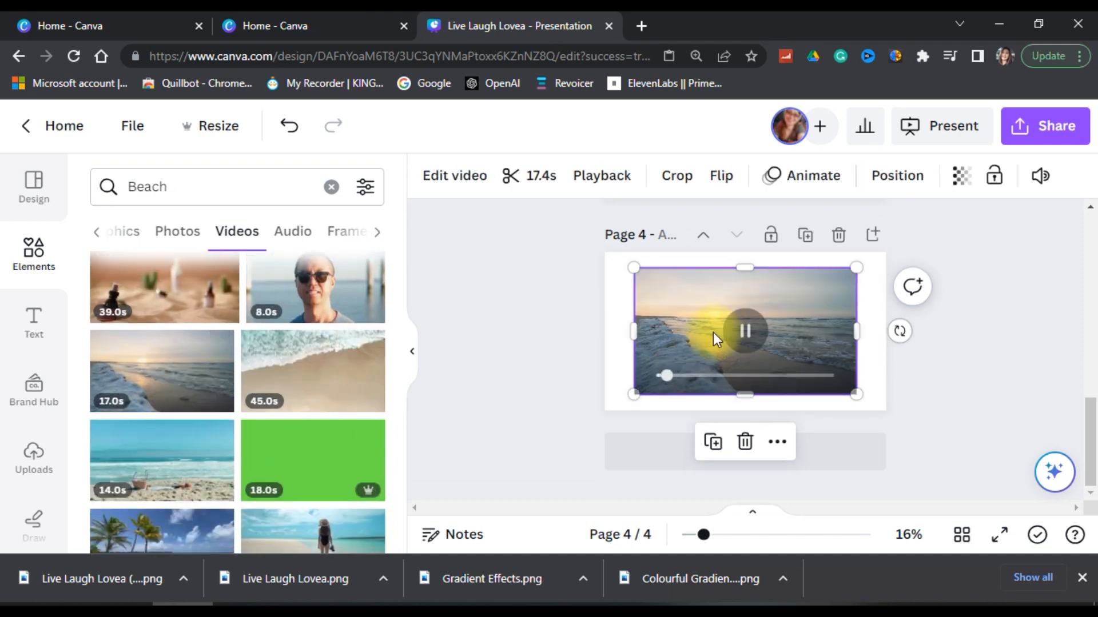
right_click(711, 311)
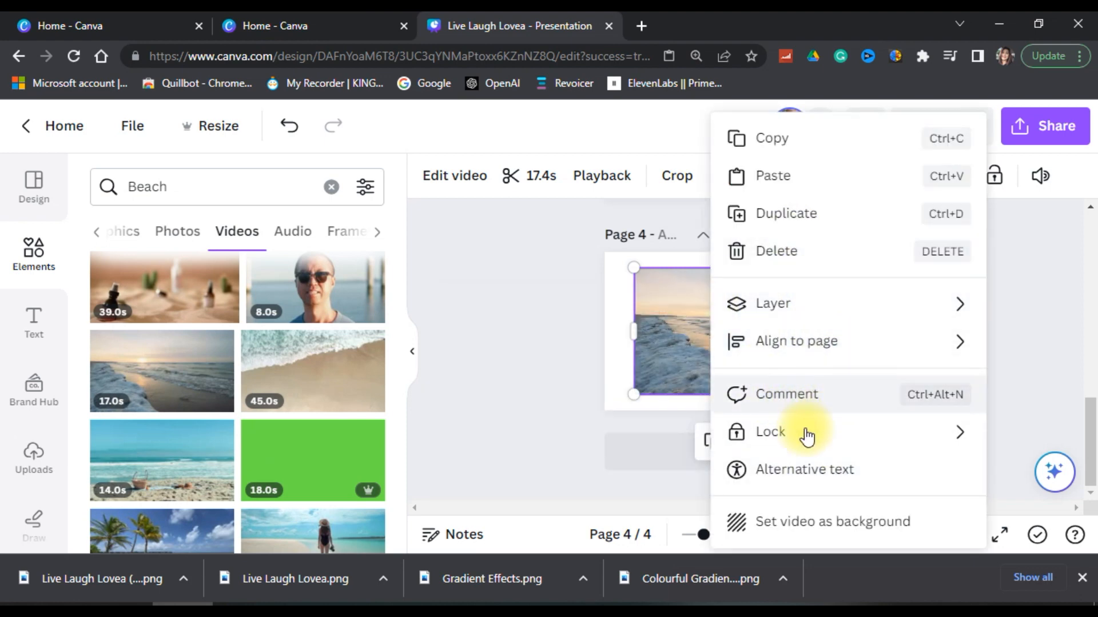
left_click(795, 533)
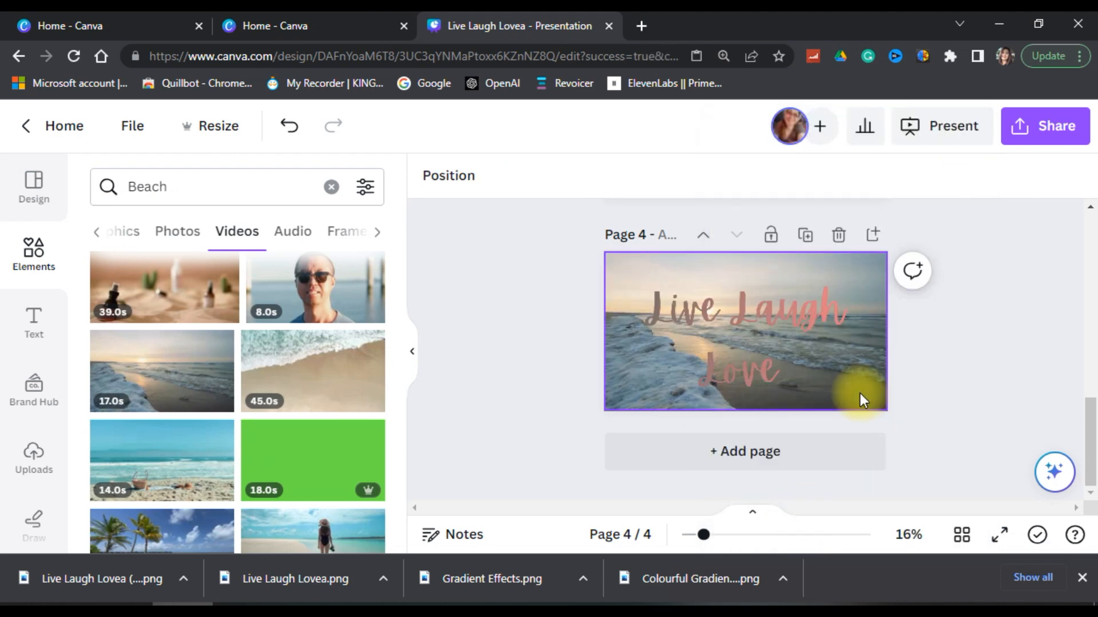
Step: Undo the background change on page 4 and set the same wave video as the background again
left_click(289, 127)
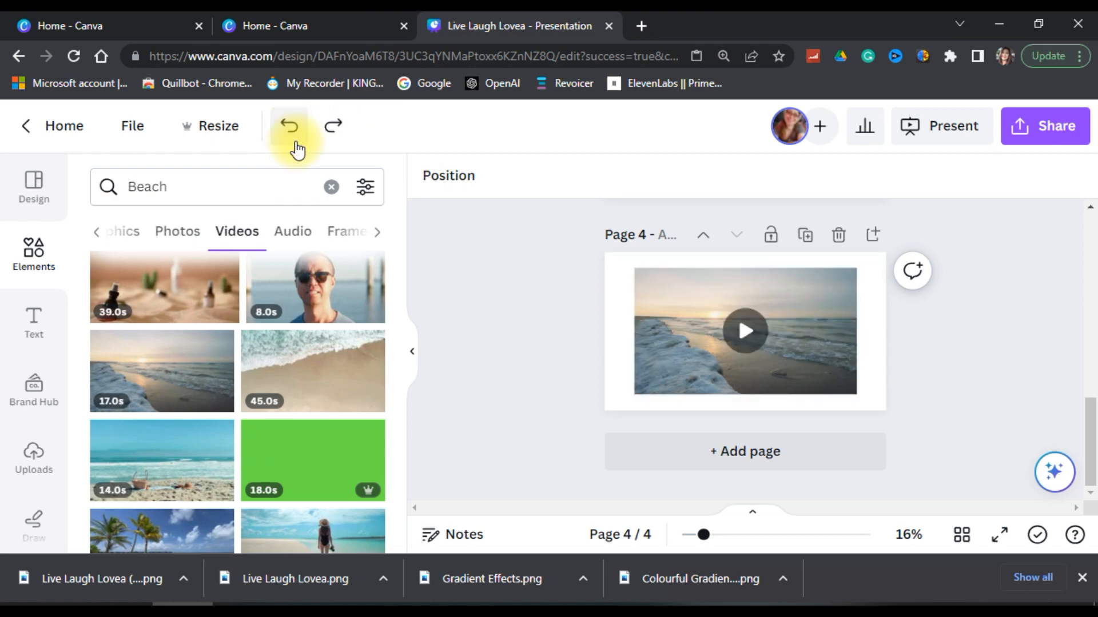
left_click(781, 309)
right_click(781, 309)
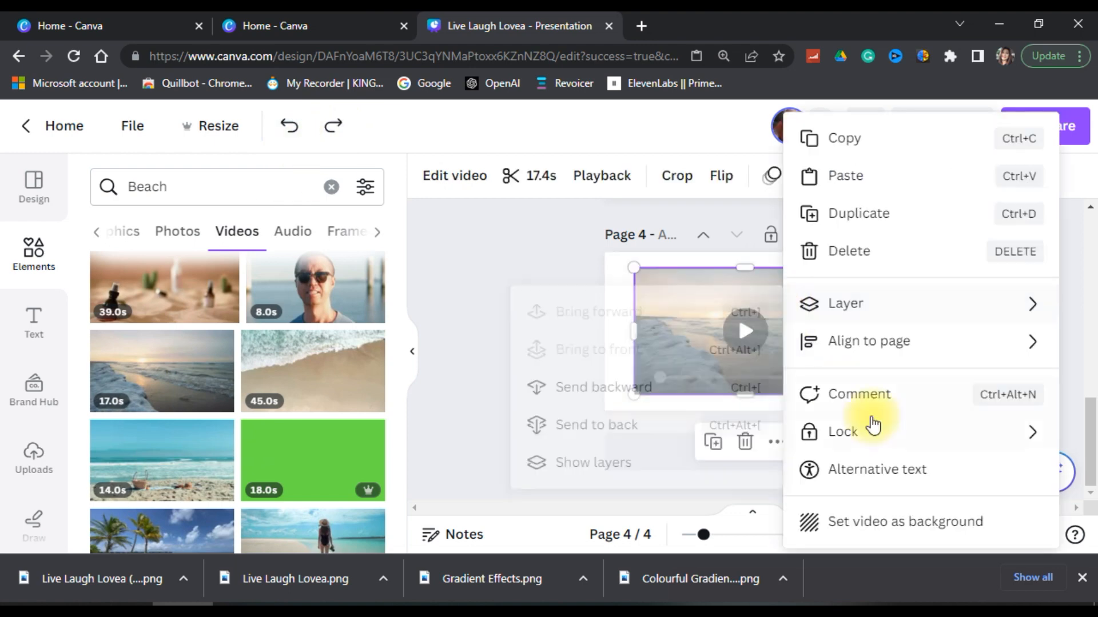
left_click(902, 533)
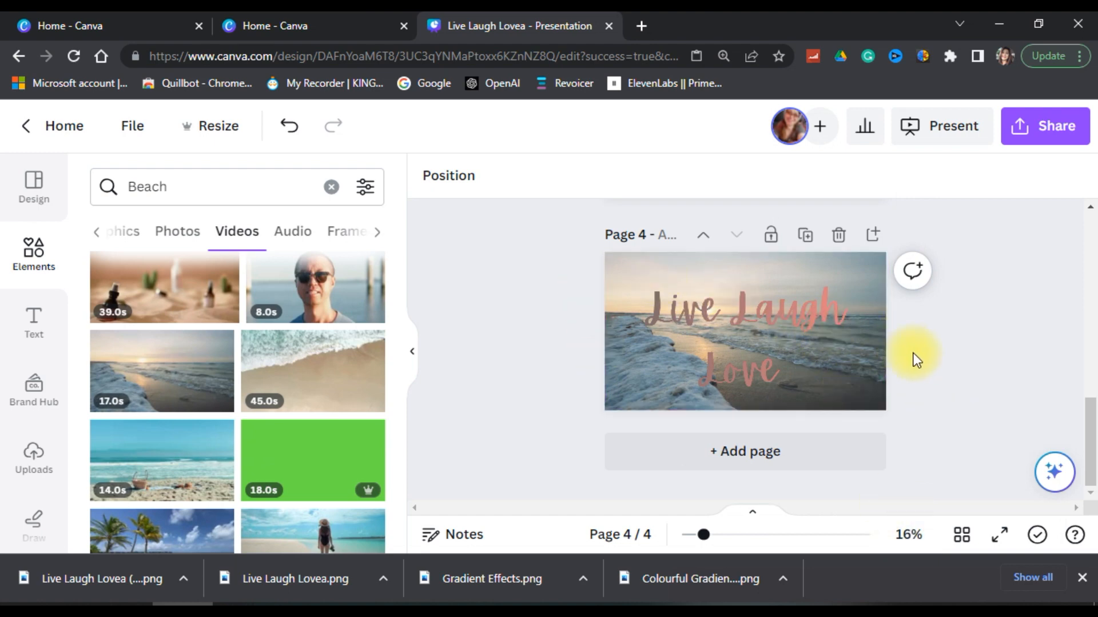
Step: Insert the 20.0s beach video of a dark cloudy sunset on page 3 and set it as the page background
scroll(895, 297, "up", 5)
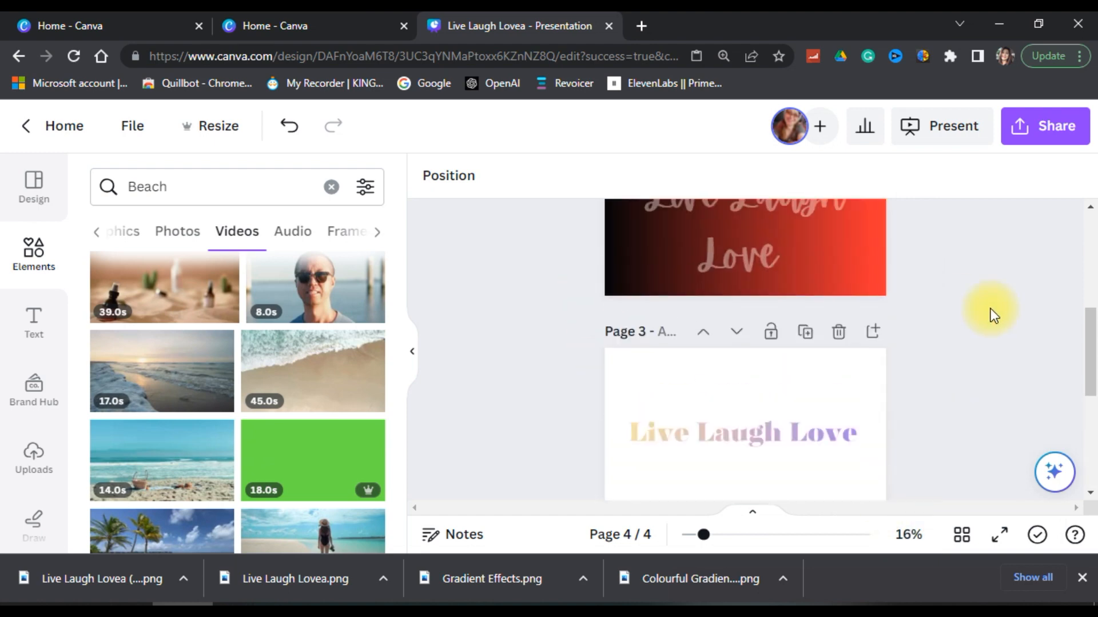
scroll(992, 314, "down", 5)
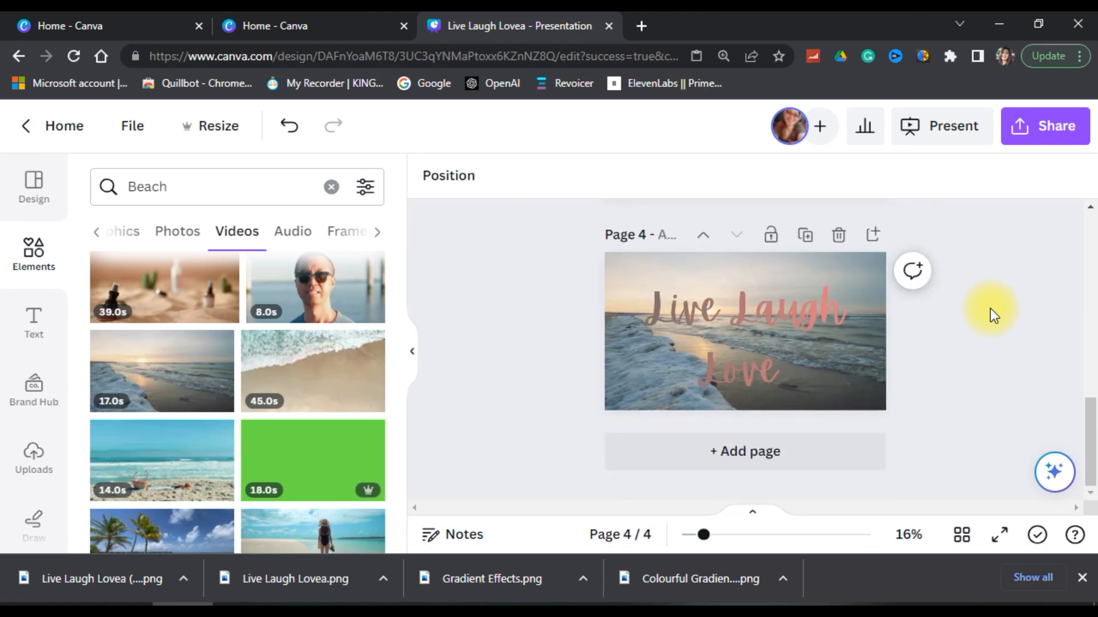
scroll(993, 314, "up", 2)
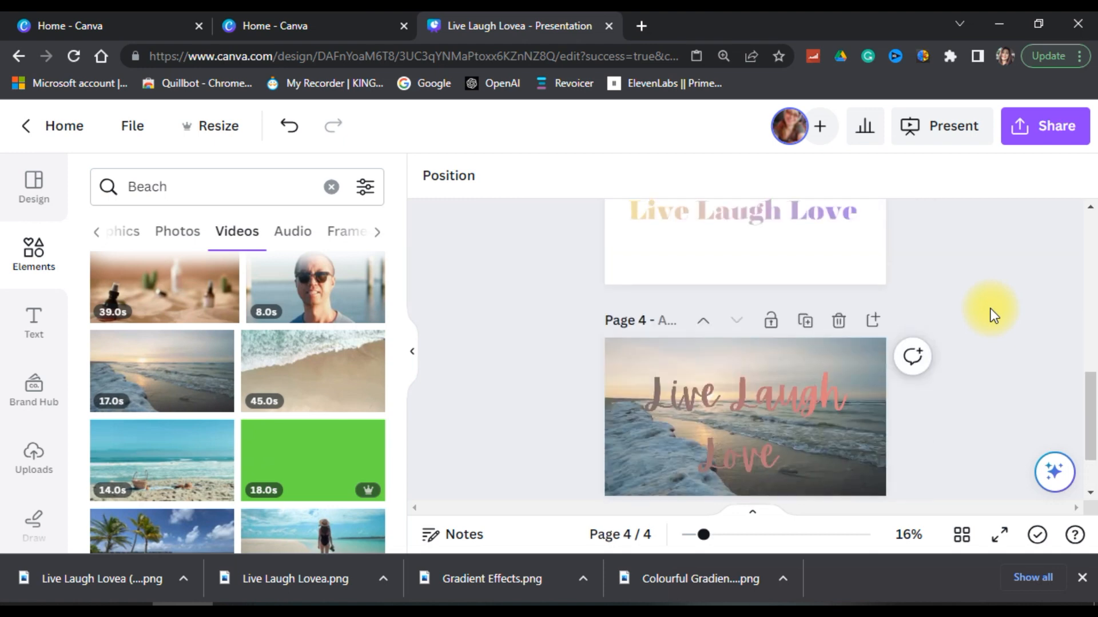
scroll(991, 313, "up", 2)
scroll(991, 313, "down", 2)
scroll(739, 259, "up", 2)
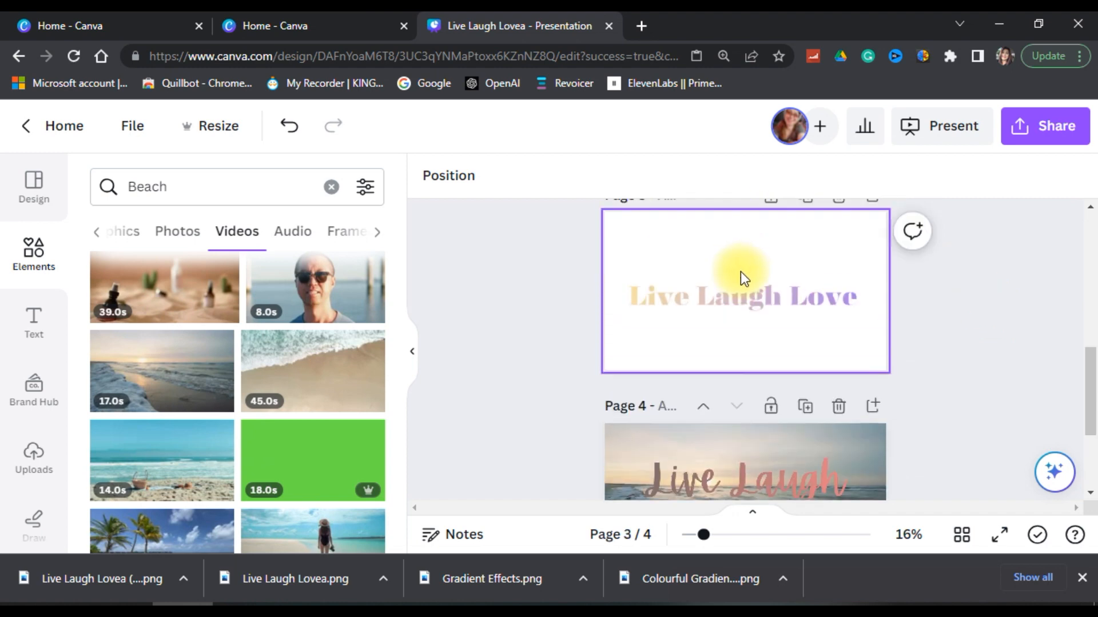
left_click(740, 272)
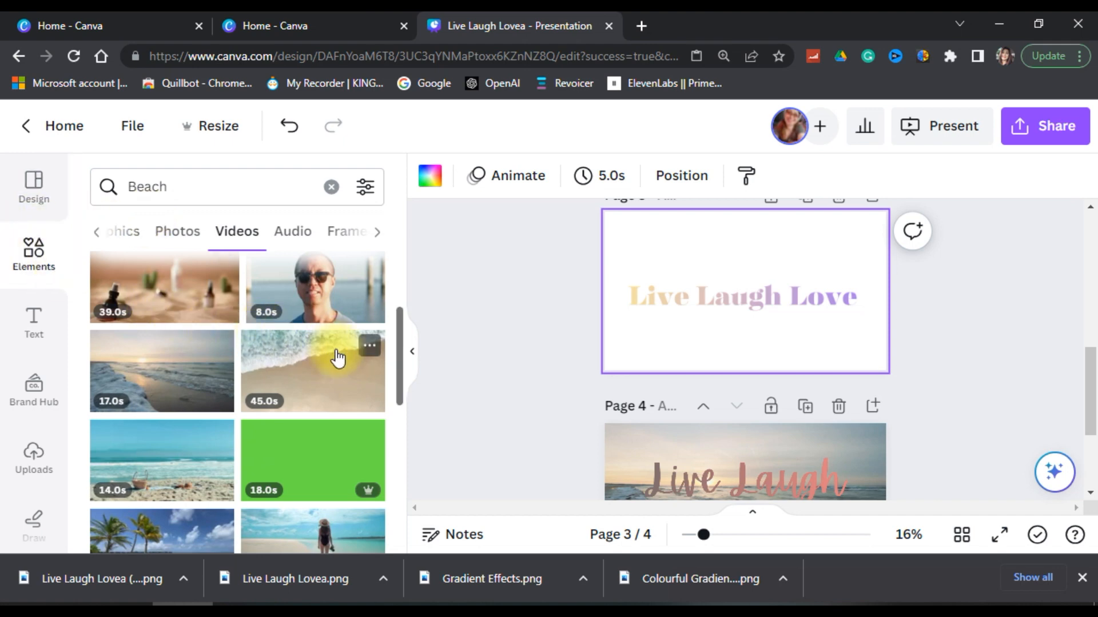
scroll(307, 404, "down", 2)
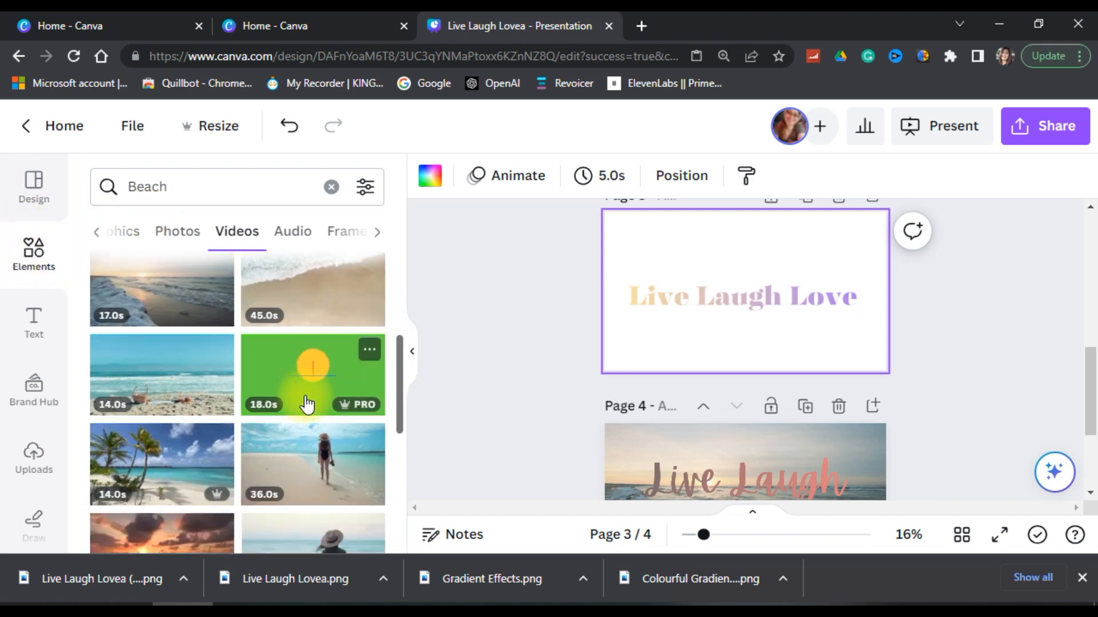
scroll(307, 404, "down", 2)
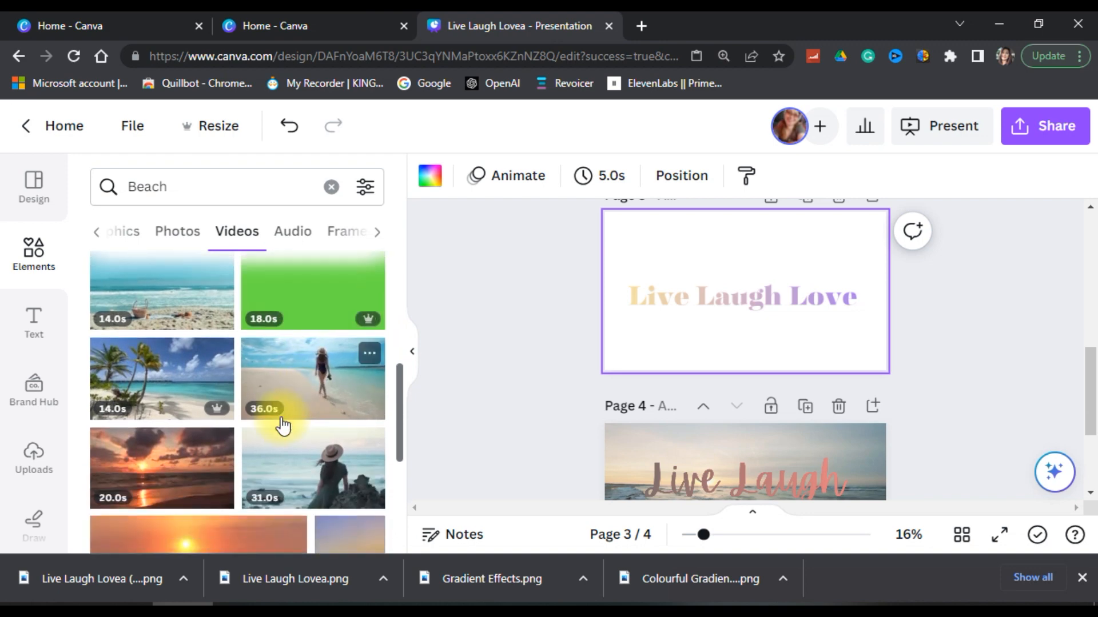
scroll(279, 420, "down", 2)
scroll(179, 394, "down", 2)
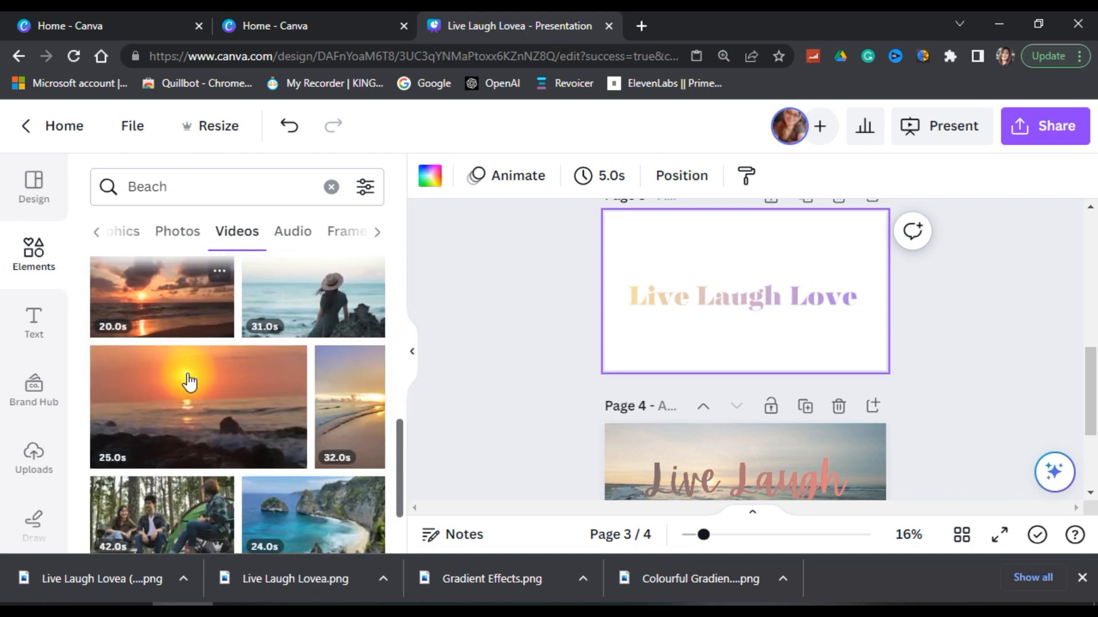
left_click(172, 303)
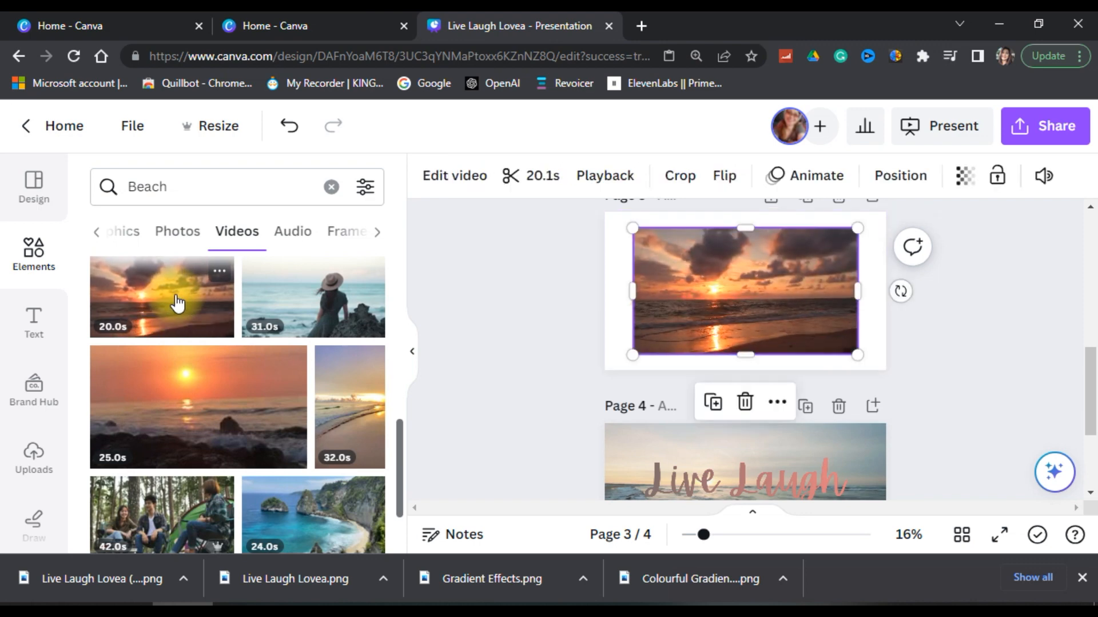
right_click(811, 298)
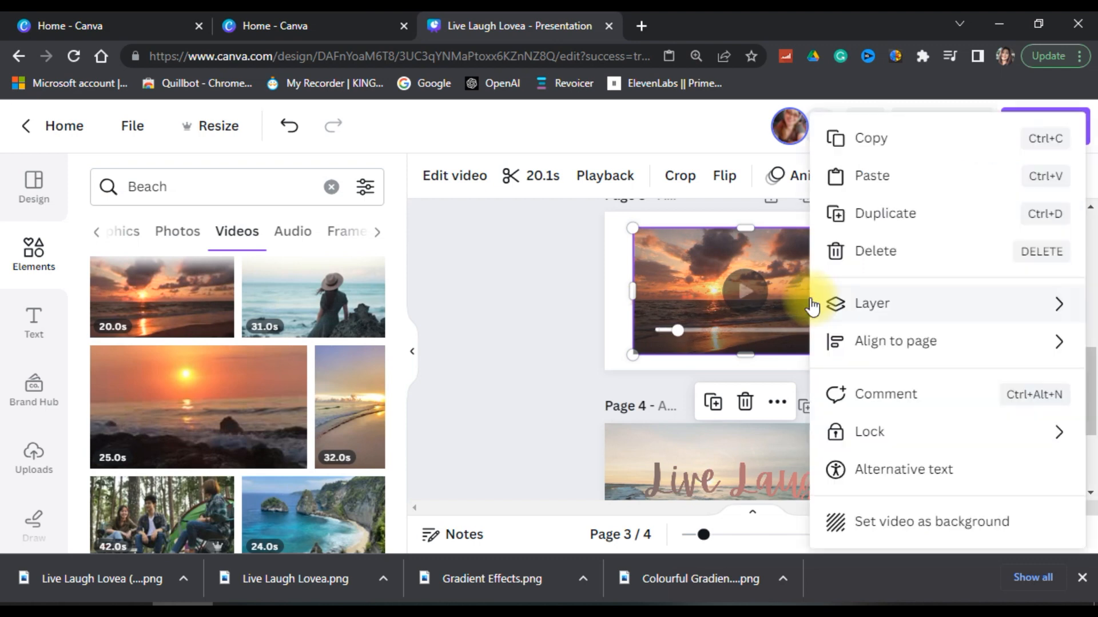
left_click(955, 522)
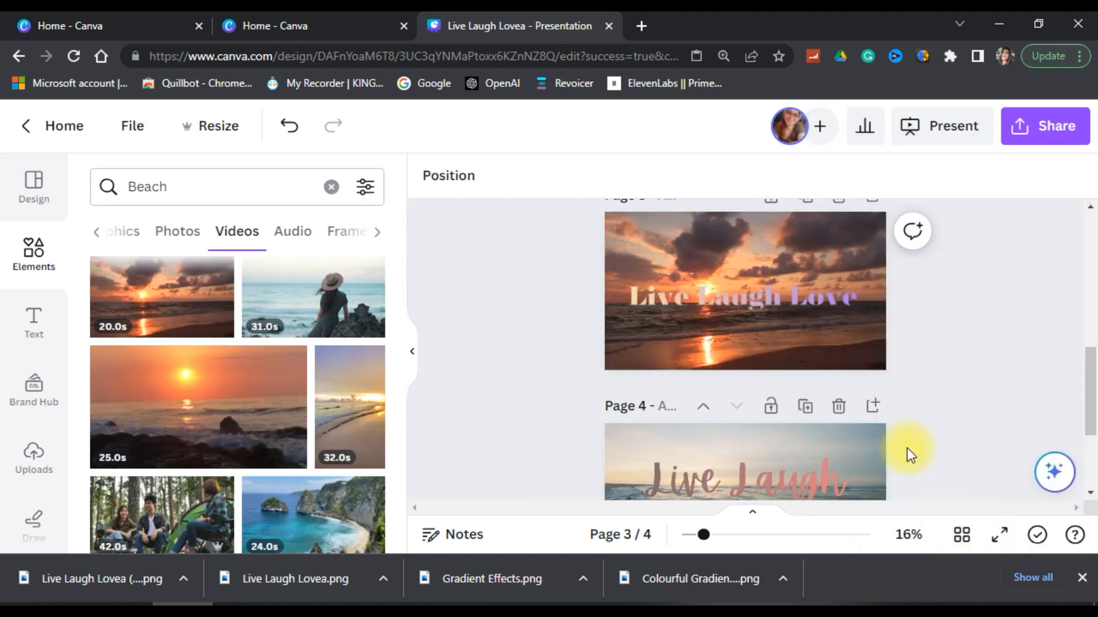
Step: Move the Live Laugh Love lettering on page 3 lower, beneath the horizon of the background video
left_click_drag(794, 298, 800, 335)
left_click(927, 256)
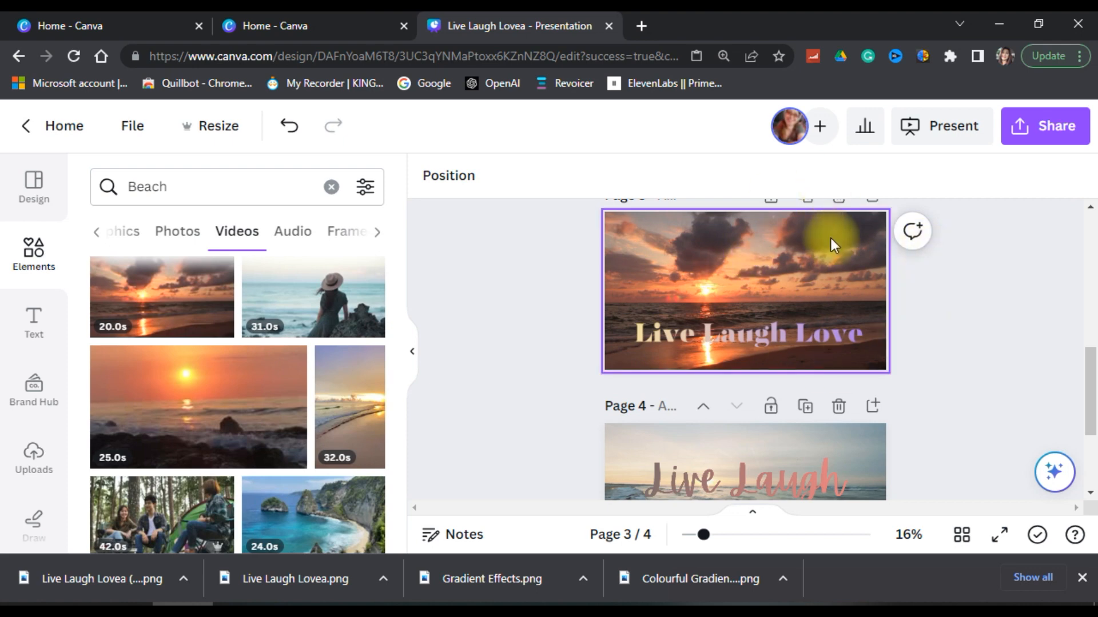
left_click(650, 248)
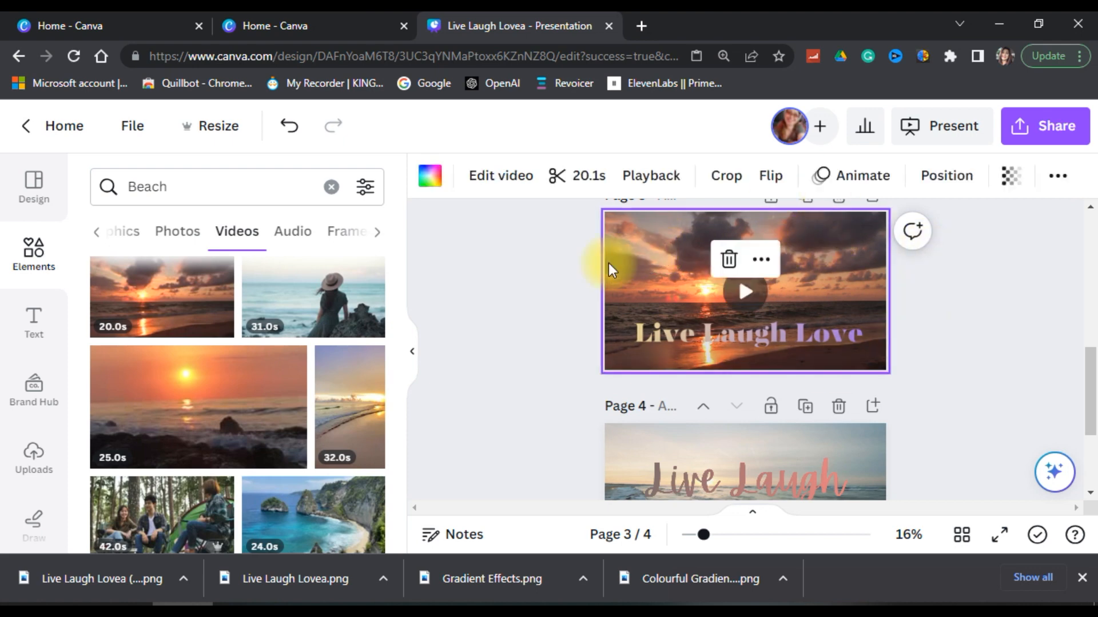
Step: Replace page 3's background with the 11.0s palm-tree beach video and shift the lettering slightly left to centre it
scroll(264, 300, "down", 3)
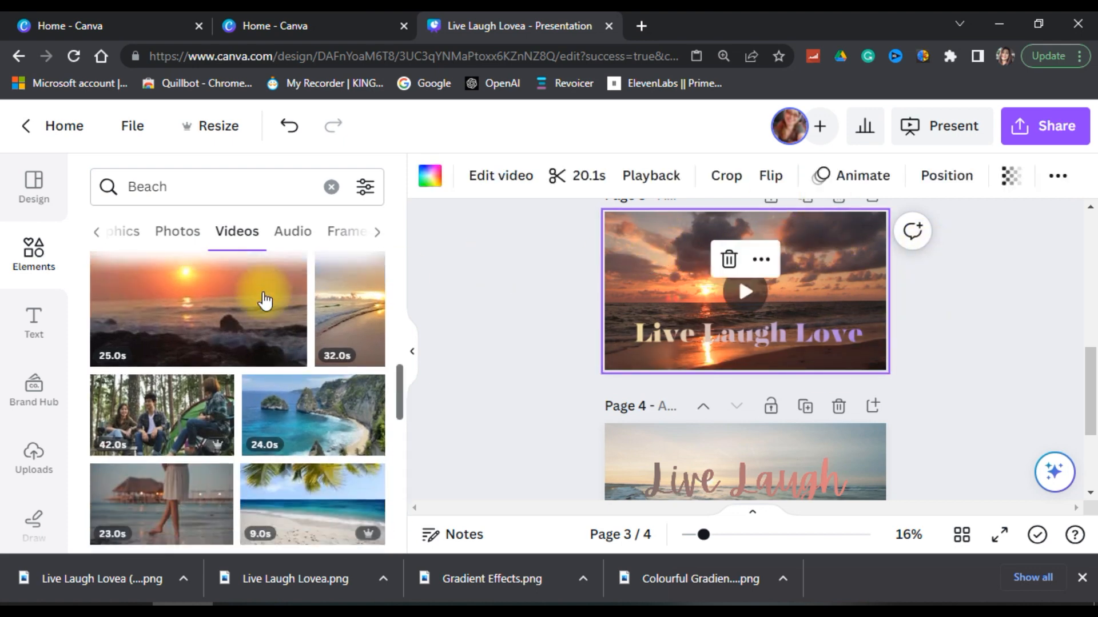
scroll(264, 299, "down", 3)
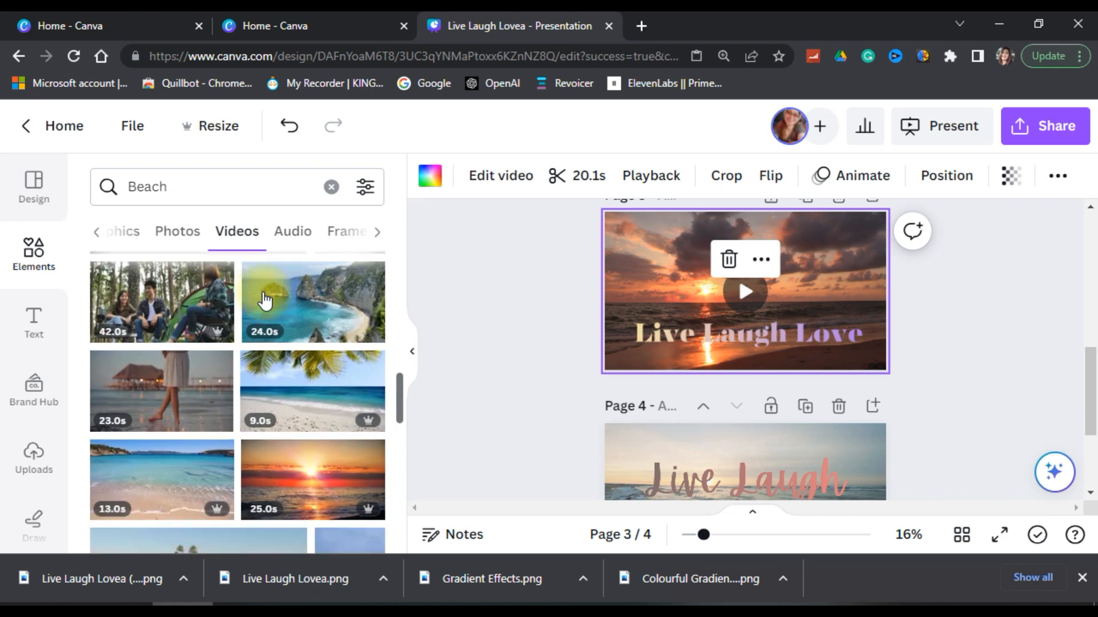
scroll(264, 300, "down", 5)
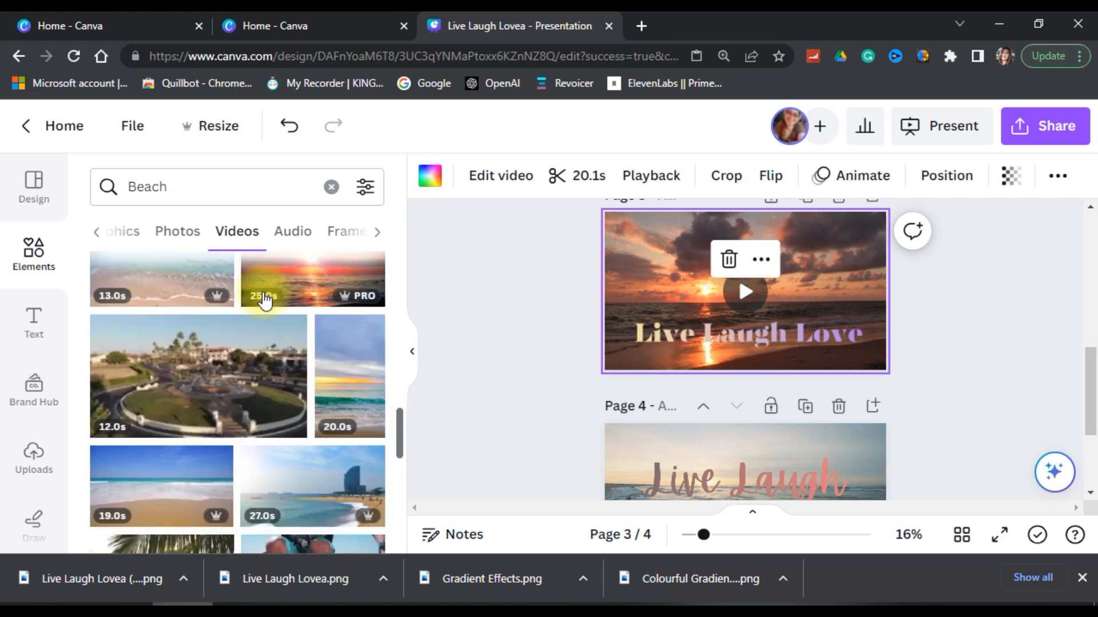
scroll(264, 299, "down", 2)
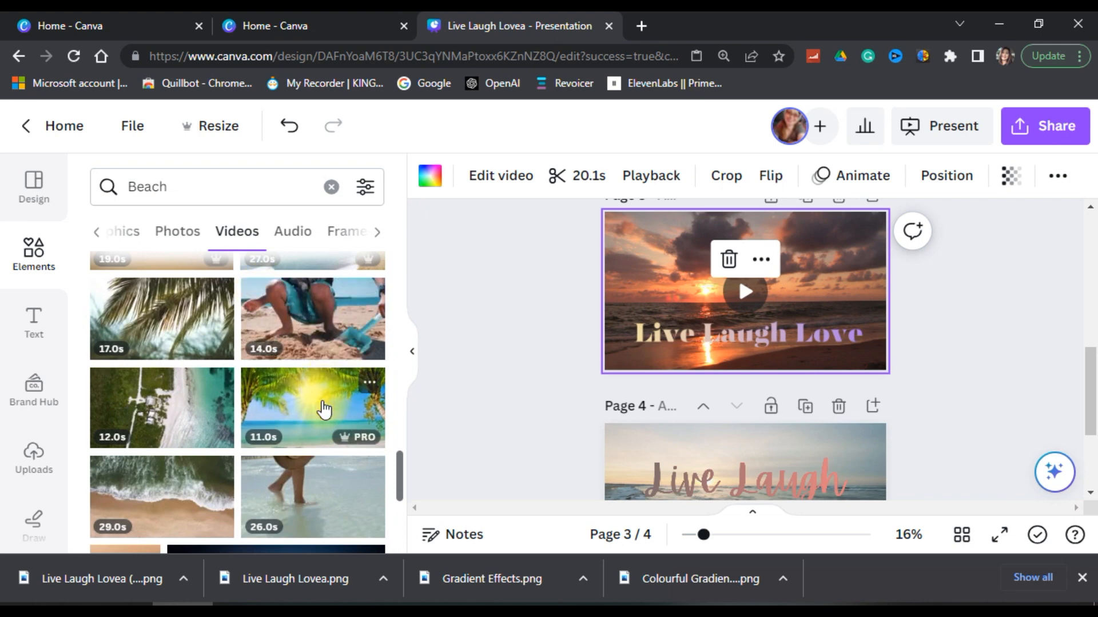
left_click(324, 409)
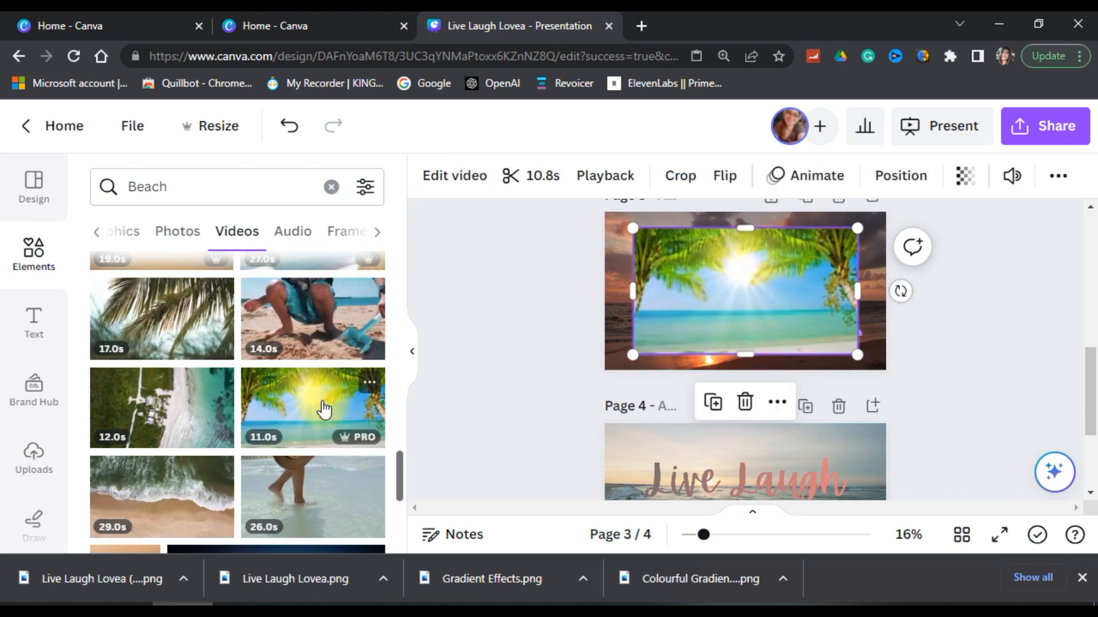
left_click(616, 305)
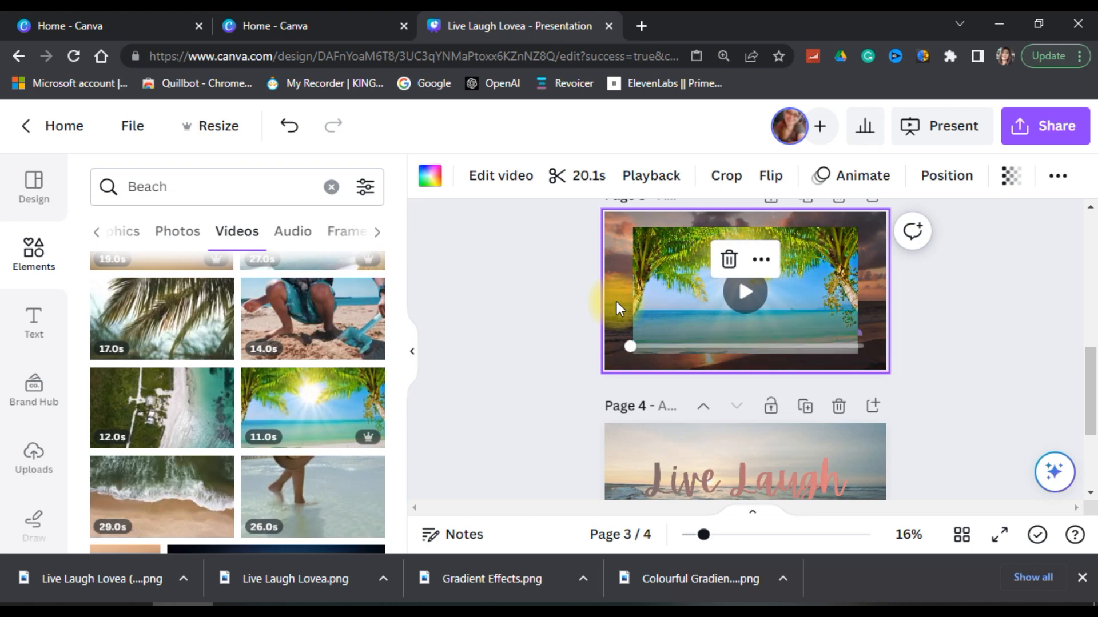
key("Delete")
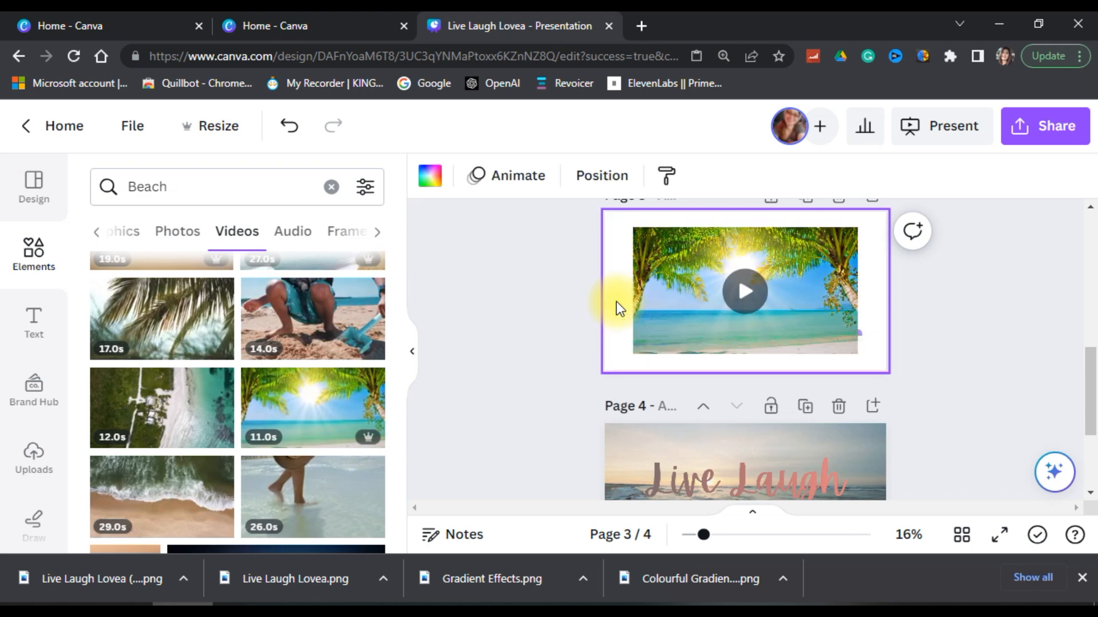
right_click(700, 261)
left_click(807, 522)
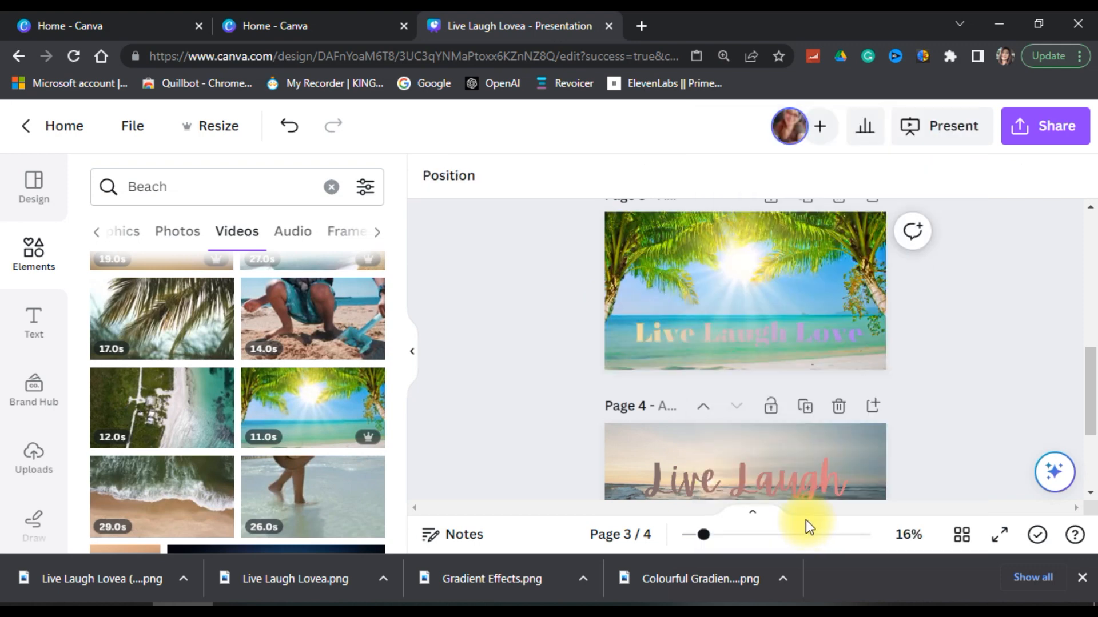
mouse_move(743, 331)
left_mouse_down()
mouse_move(733, 294)
mouse_move(738, 331)
left_mouse_up()
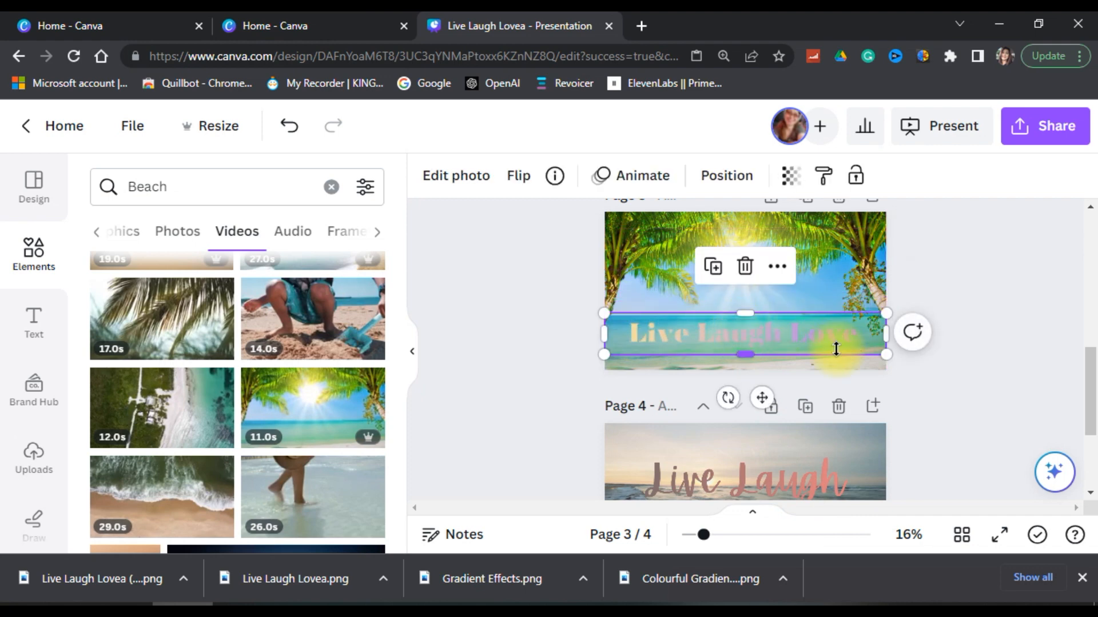
Step: Replace page 3's background with the 22.0s video of foamy waves under a dark sunset sky
scroll(271, 346, "down", 5)
left_click(272, 346)
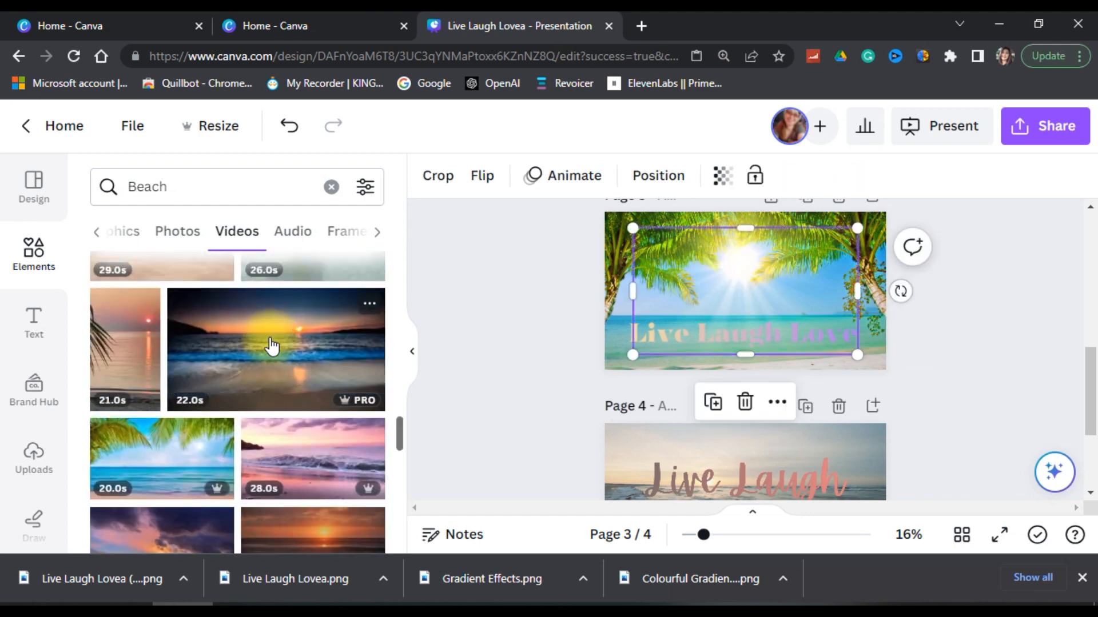
left_click(610, 244)
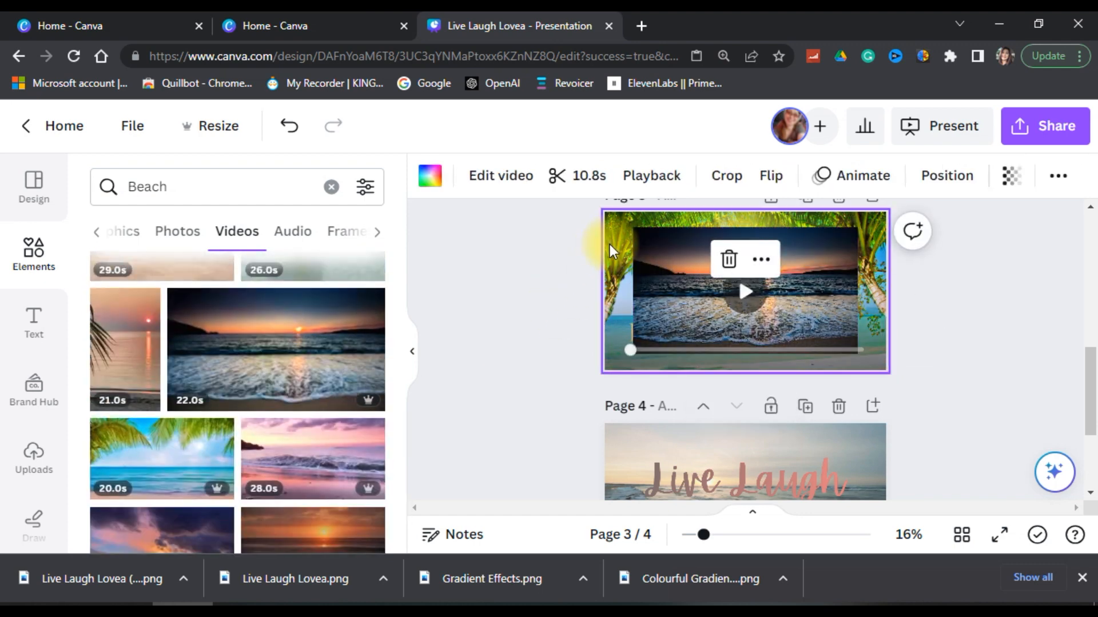
key("Delete")
right_click(691, 293)
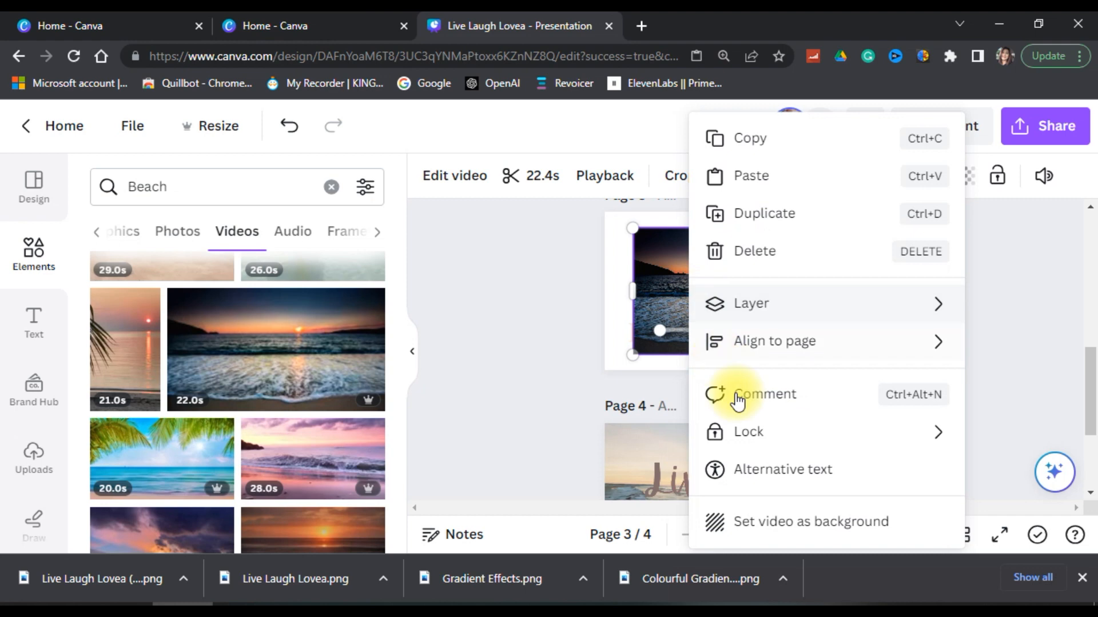
left_click(799, 525)
Step: Move the Live Laugh Love lettering on page 3 up to the page's upper edge, over the sky
left_click_drag(760, 335, 755, 232)
left_click(953, 371)
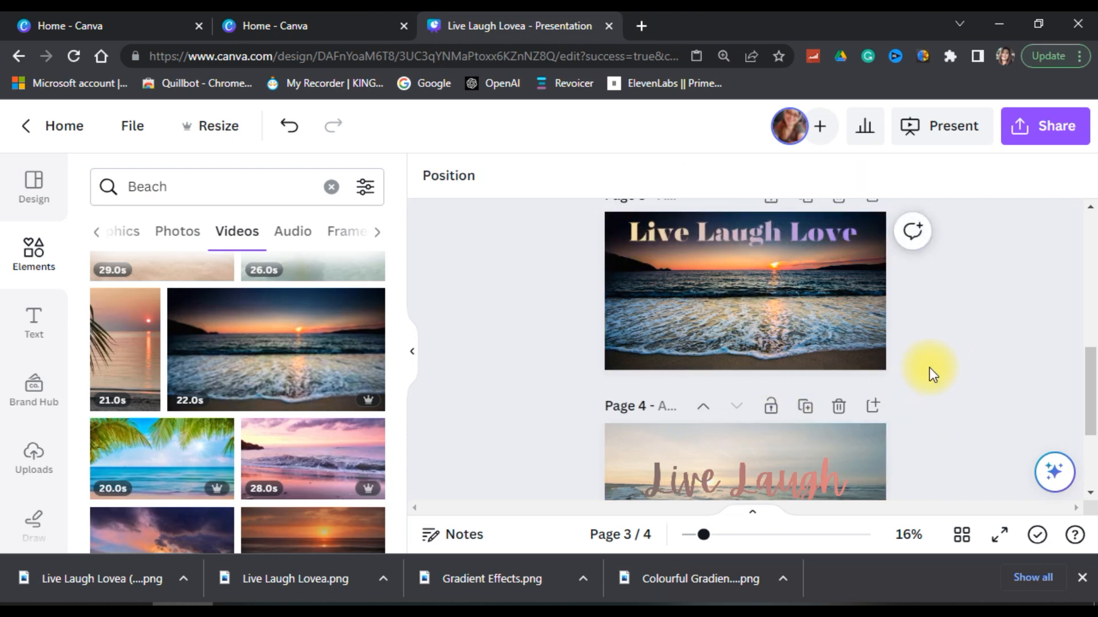
scroll(928, 368, "down", 3)
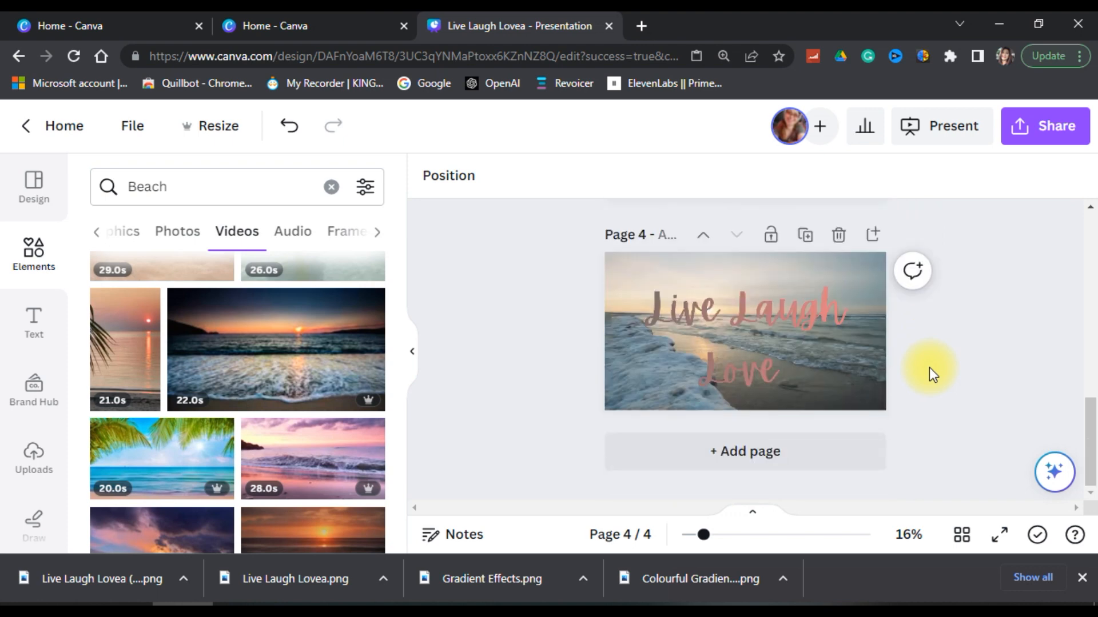
scroll(872, 354, "up", 4)
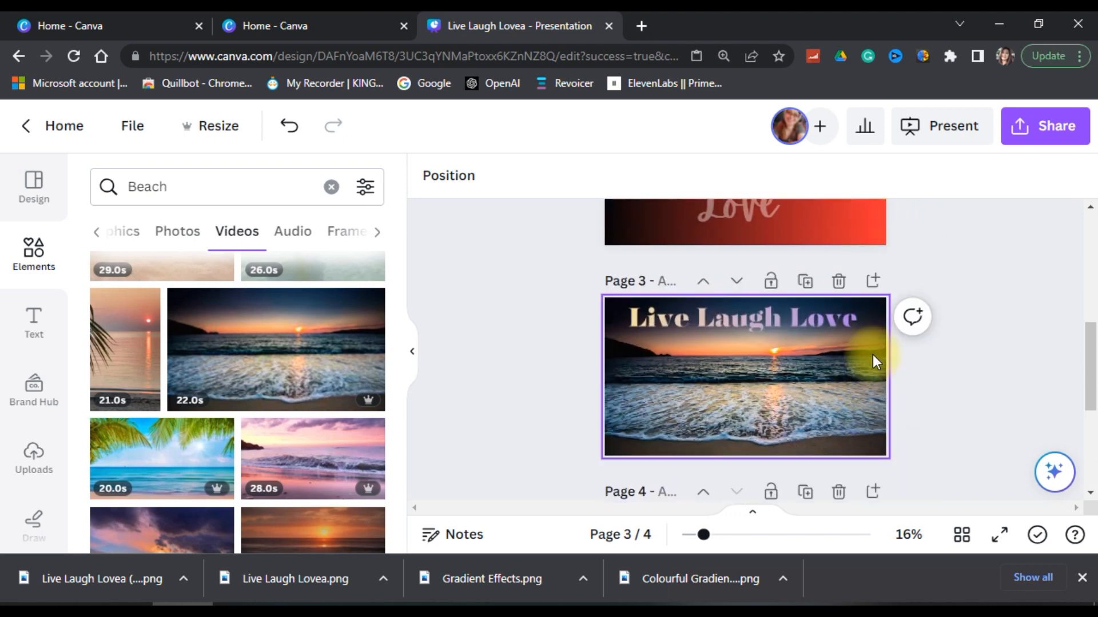
Step: Look over the design's pages, comparing the gradient lettering on pages 3 and 4 with the earlier pages
scroll(873, 359, "up", 3)
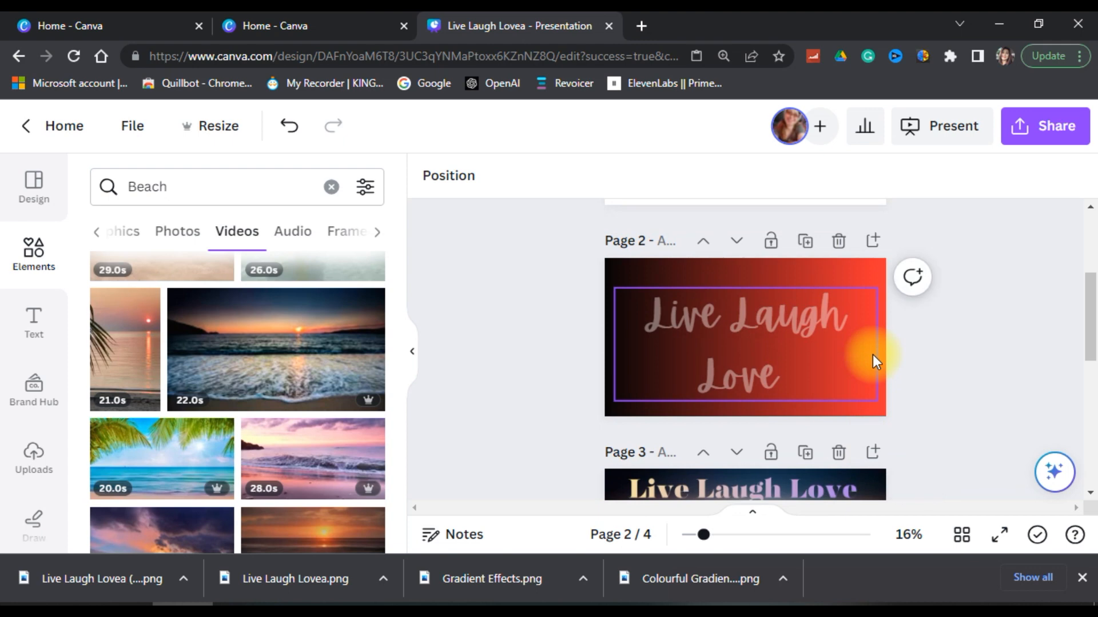
scroll(872, 355, "up", 3)
scroll(873, 354, "up", 1)
scroll(872, 355, "down", 6)
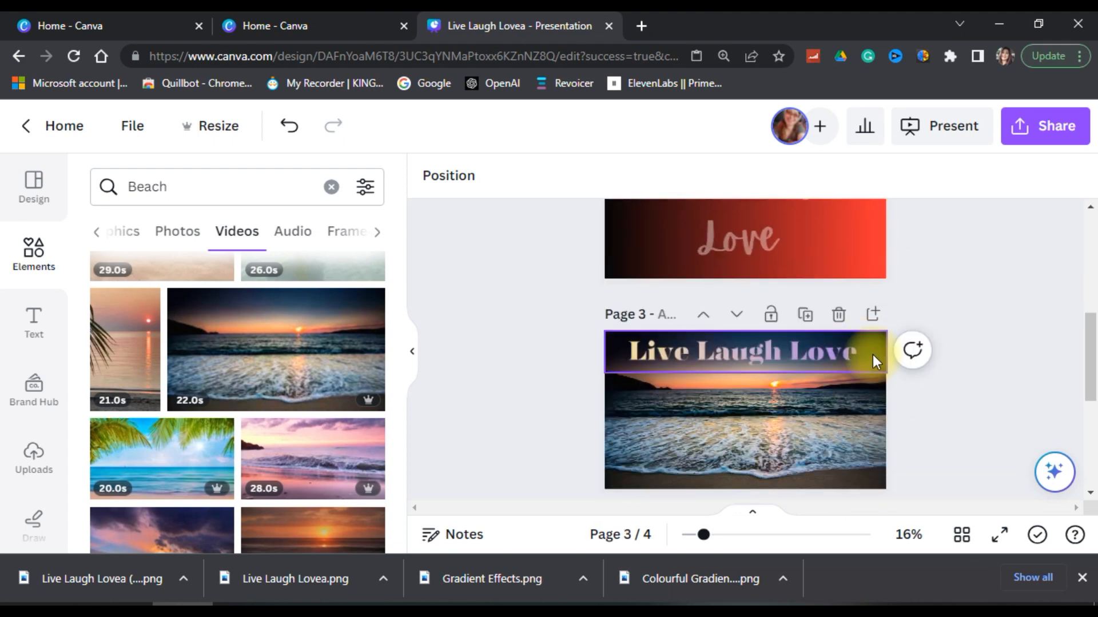
scroll(854, 445, "down", 3)
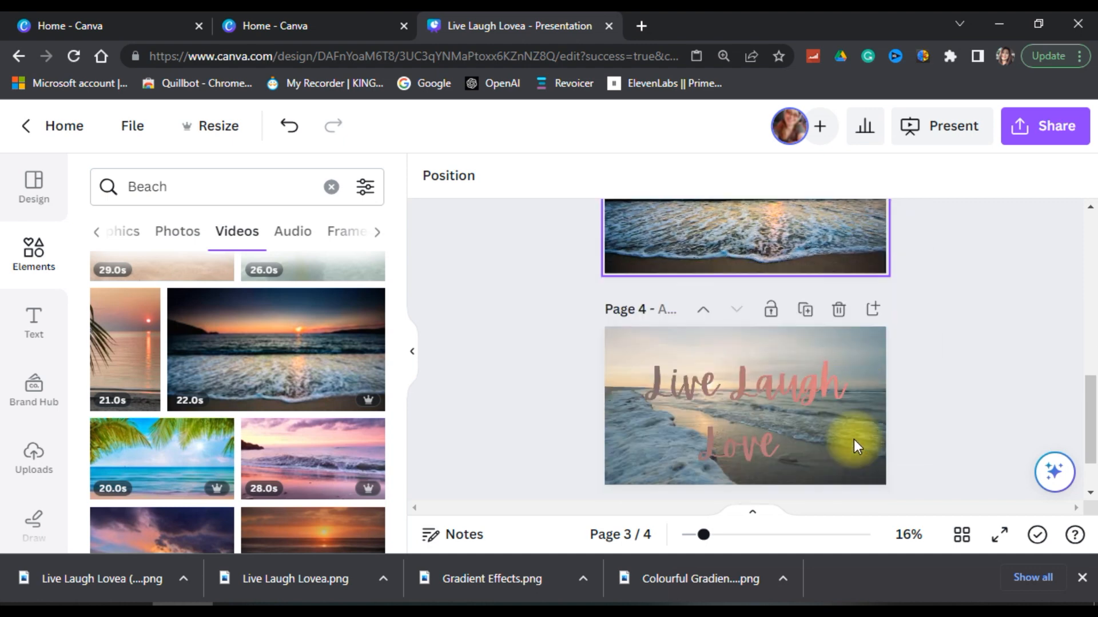
scroll(853, 440, "down", 1)
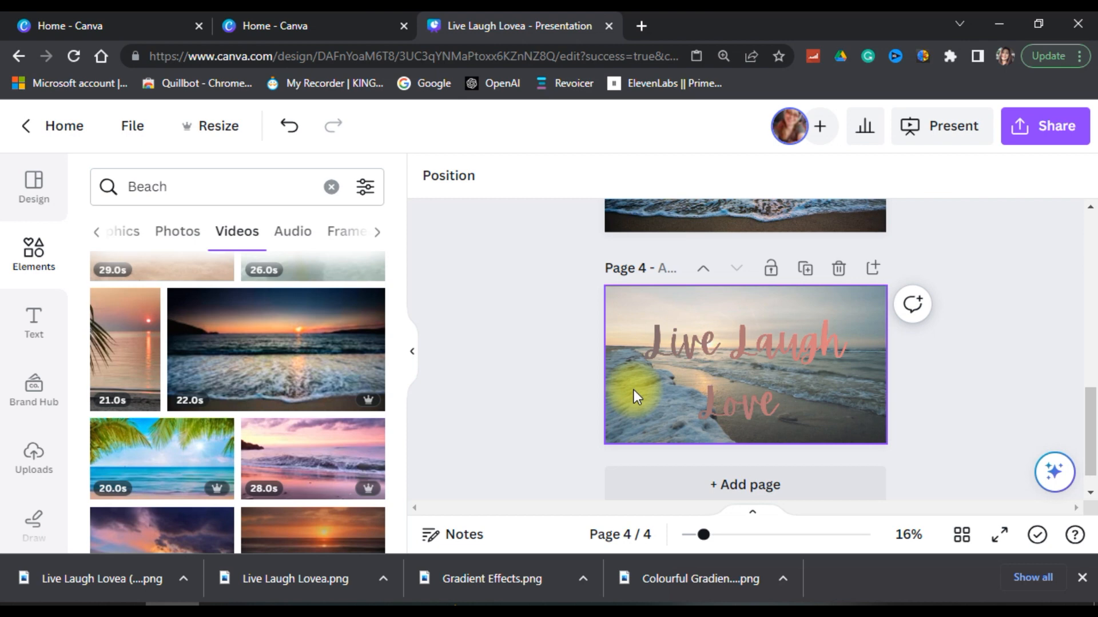
scroll(634, 390, "up", 2)
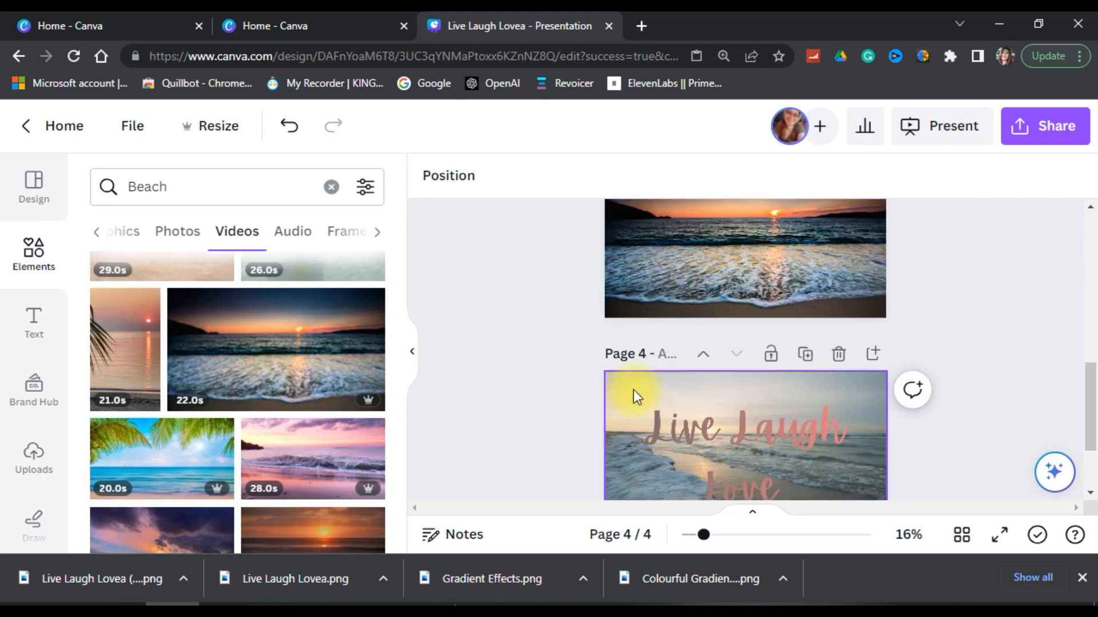
scroll(633, 390, "up", 4)
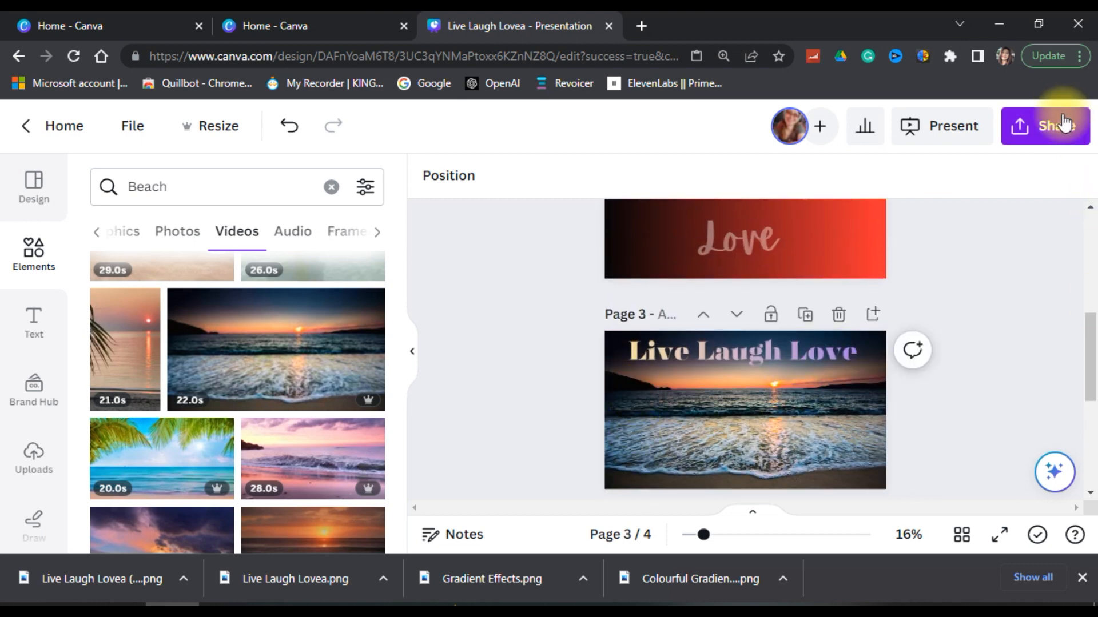
Step: Open the design's download settings, look through the available file types, and close them without choosing one
left_click(1065, 140)
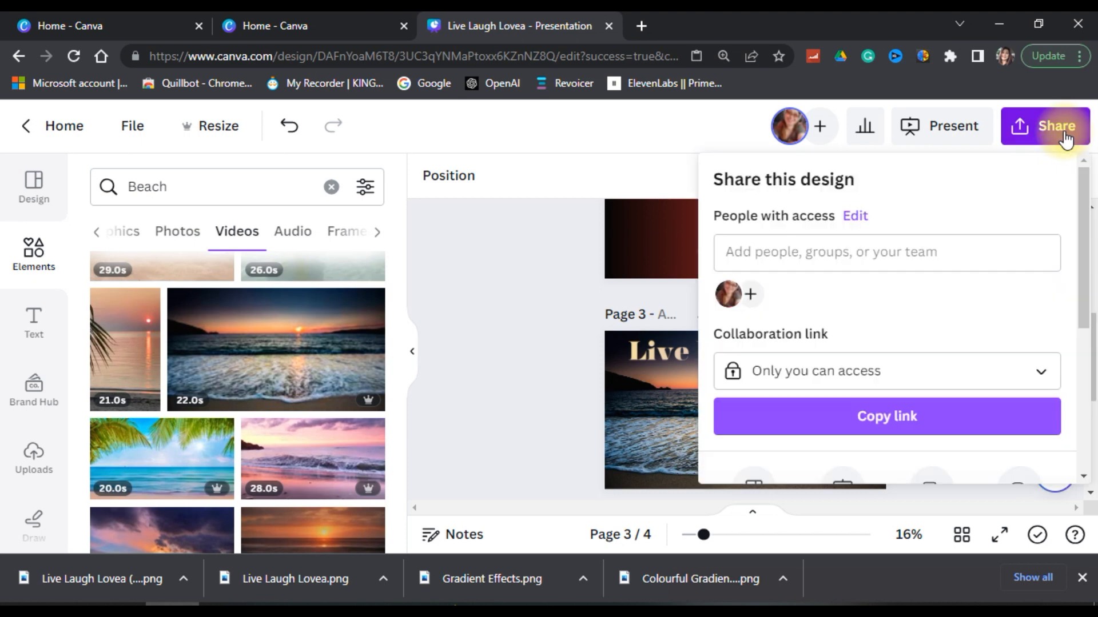
scroll(1020, 327, "down", 4)
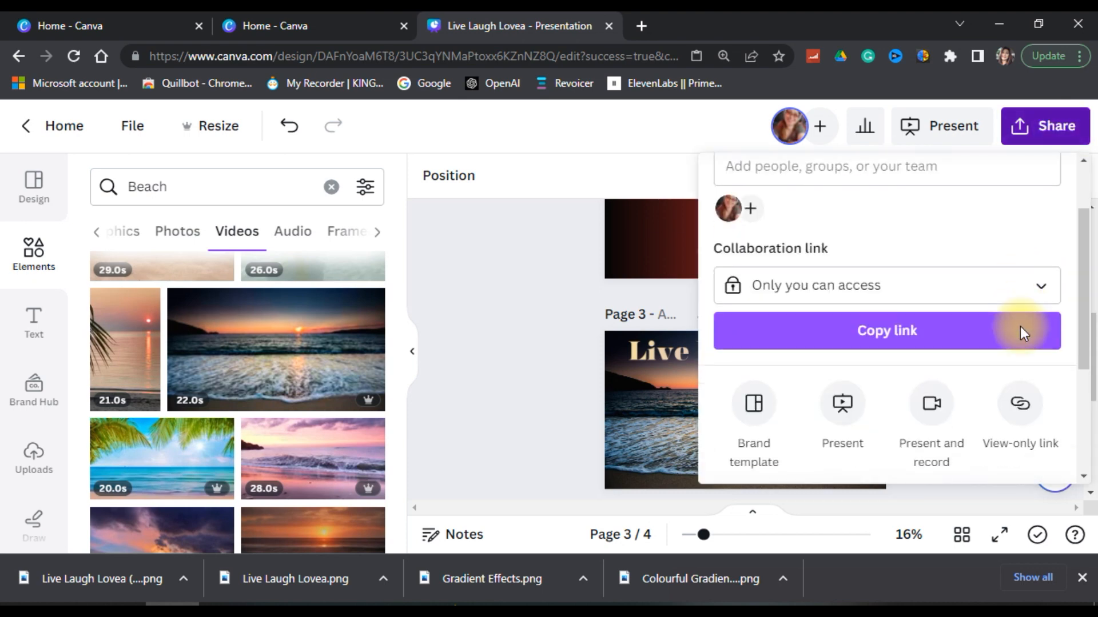
left_click(812, 318)
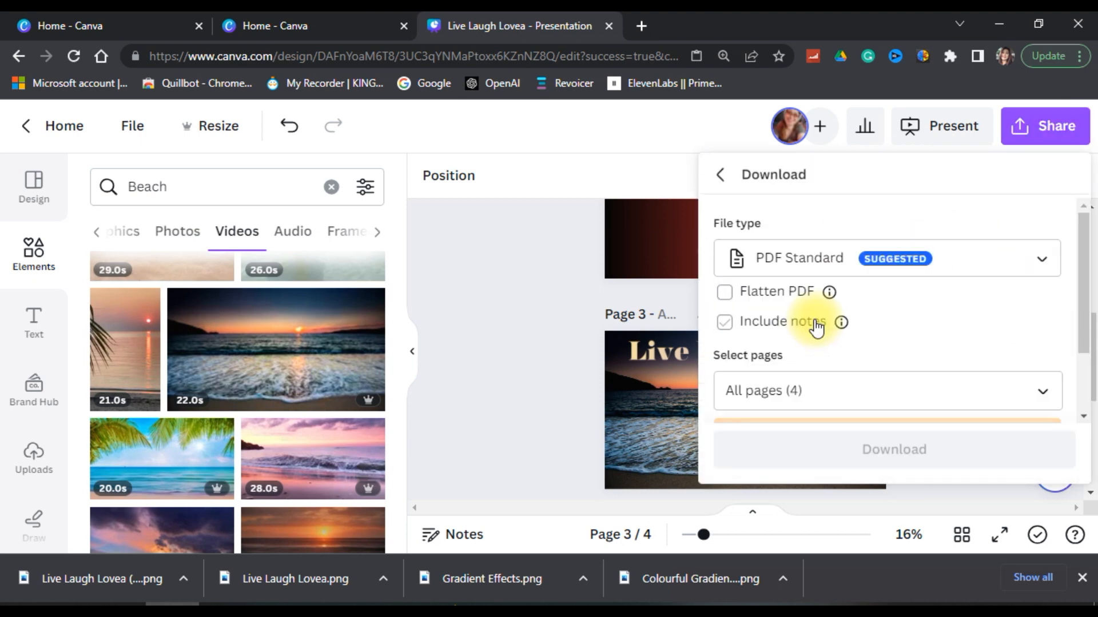
left_click(1037, 259)
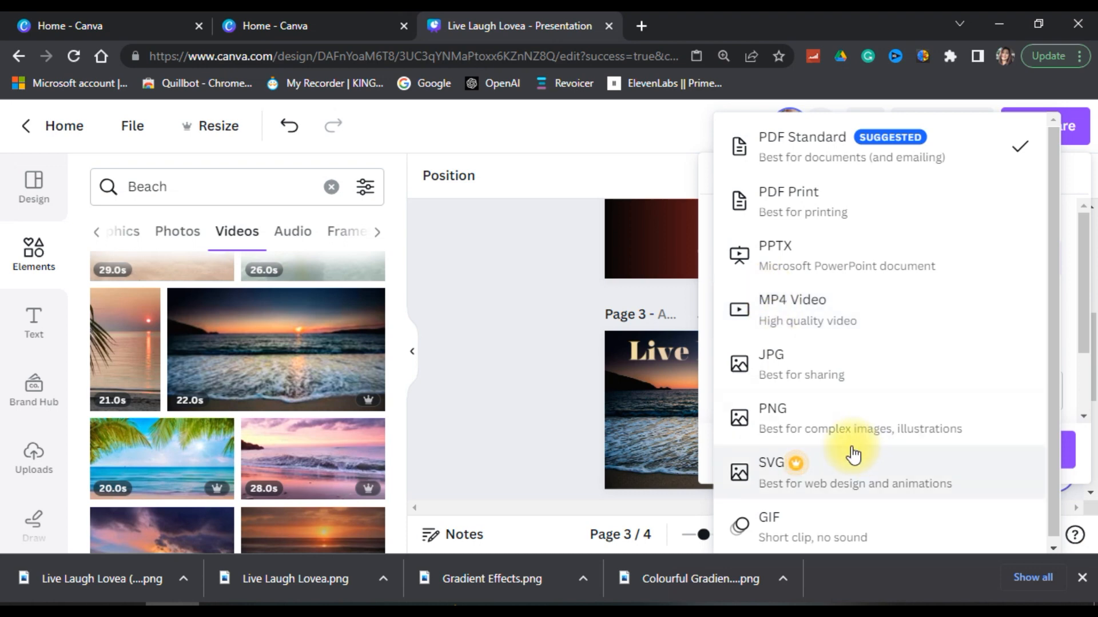
left_click(517, 386)
Step: Play page 3's background video and inspect its full length in the trim timeline
scroll(673, 395, "down", 3)
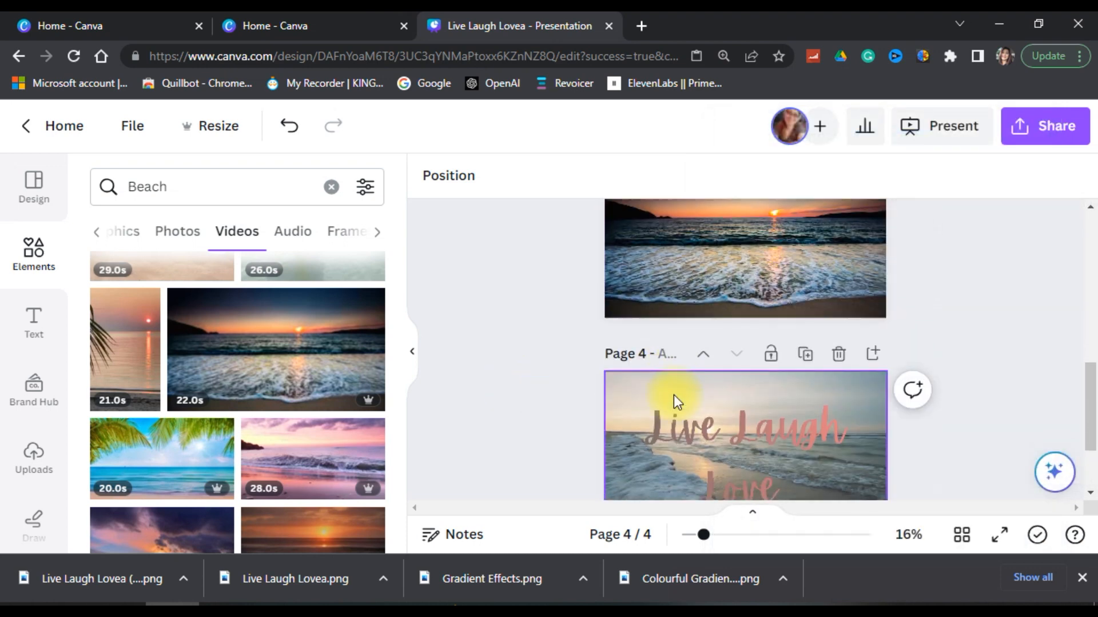
left_click(678, 297)
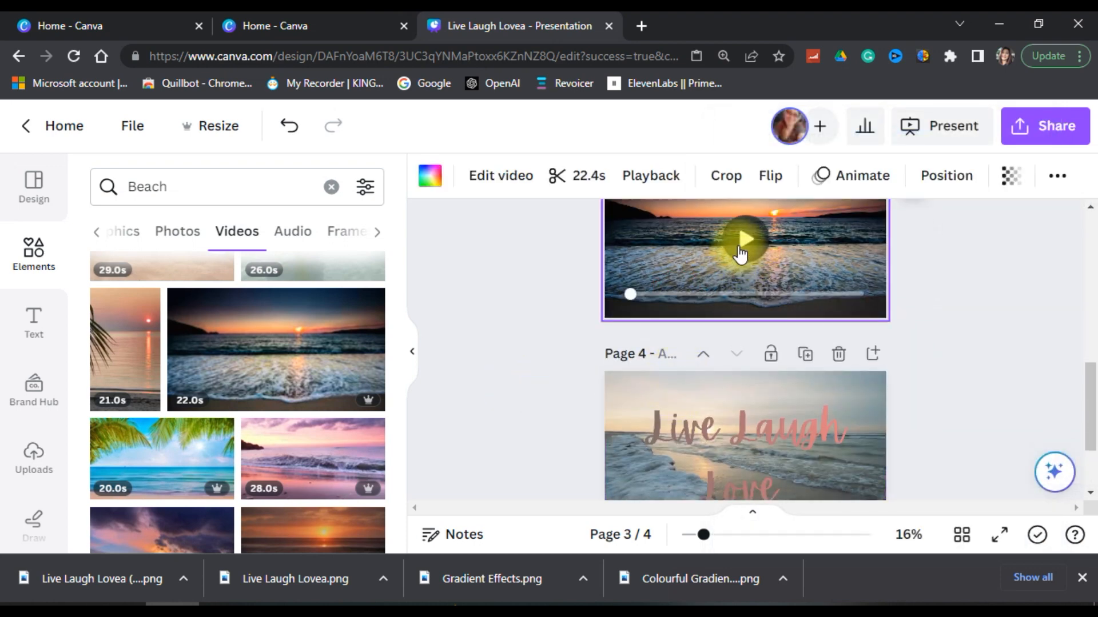
scroll(999, 344, "up", 2)
scroll(999, 344, "up", 1)
scroll(1000, 344, "down", 1)
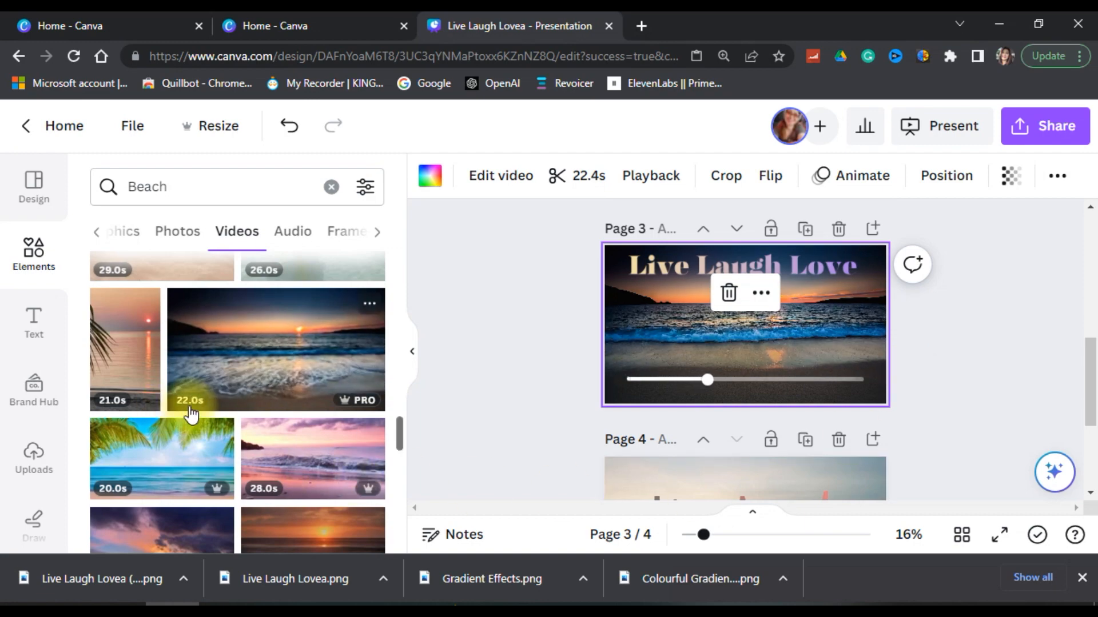
left_click(590, 184)
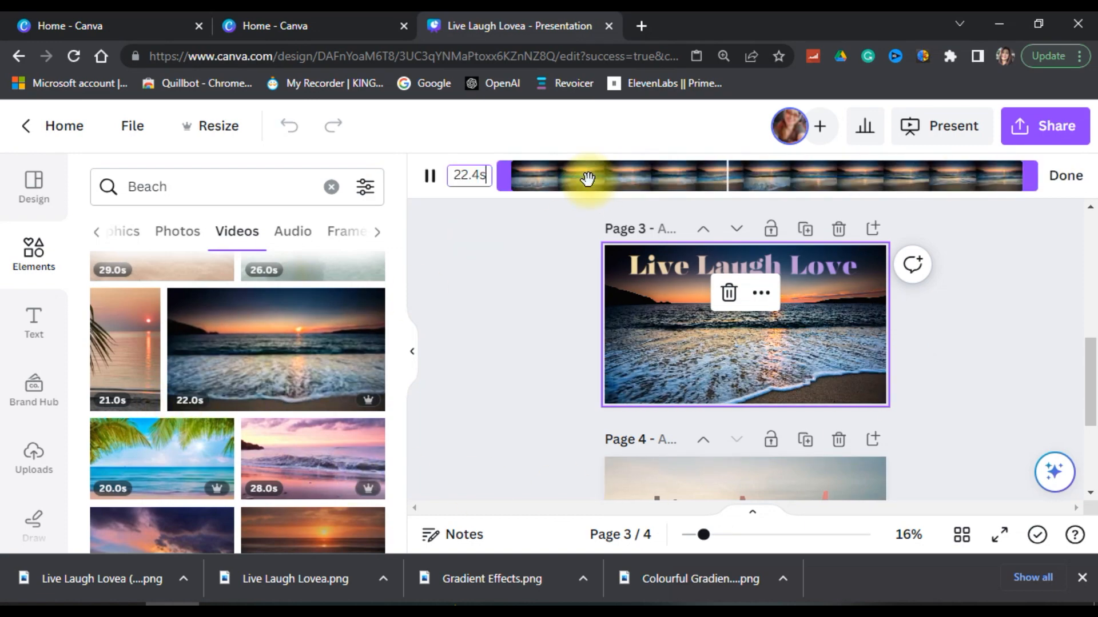
left_click_drag(1027, 176, 1029, 198)
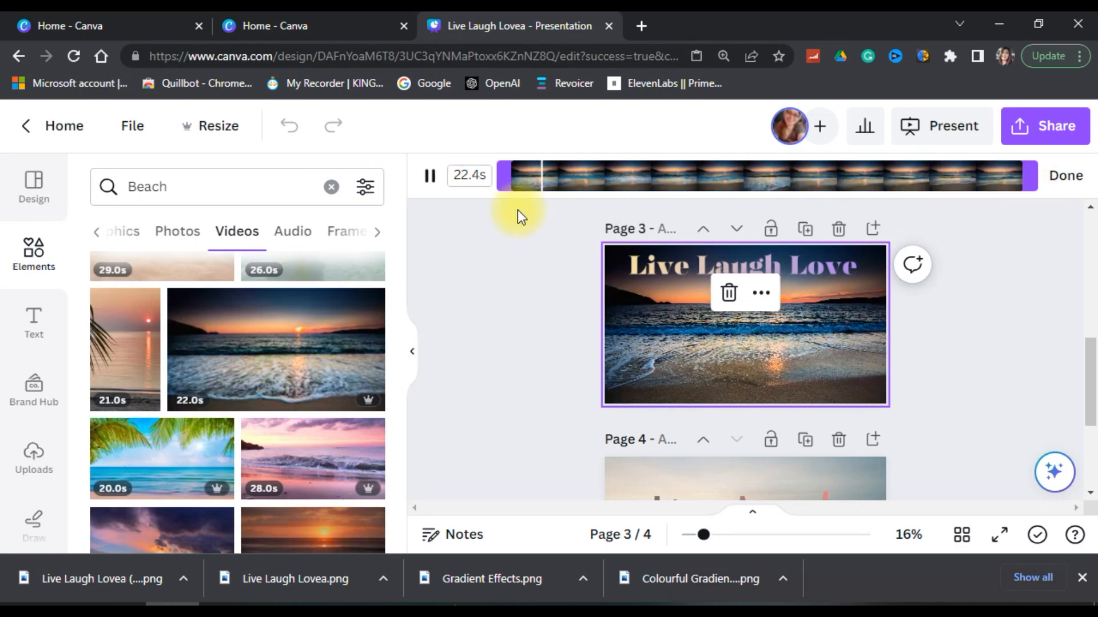
left_click(941, 345)
scroll(941, 344, "down", 3)
left_click(828, 382)
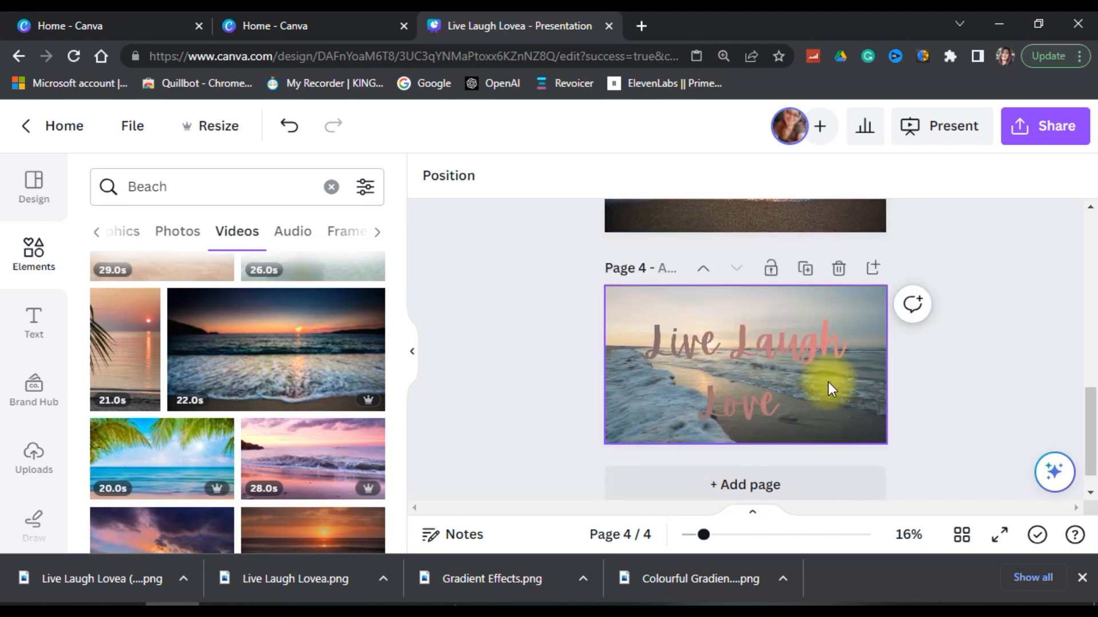
double_click(777, 380)
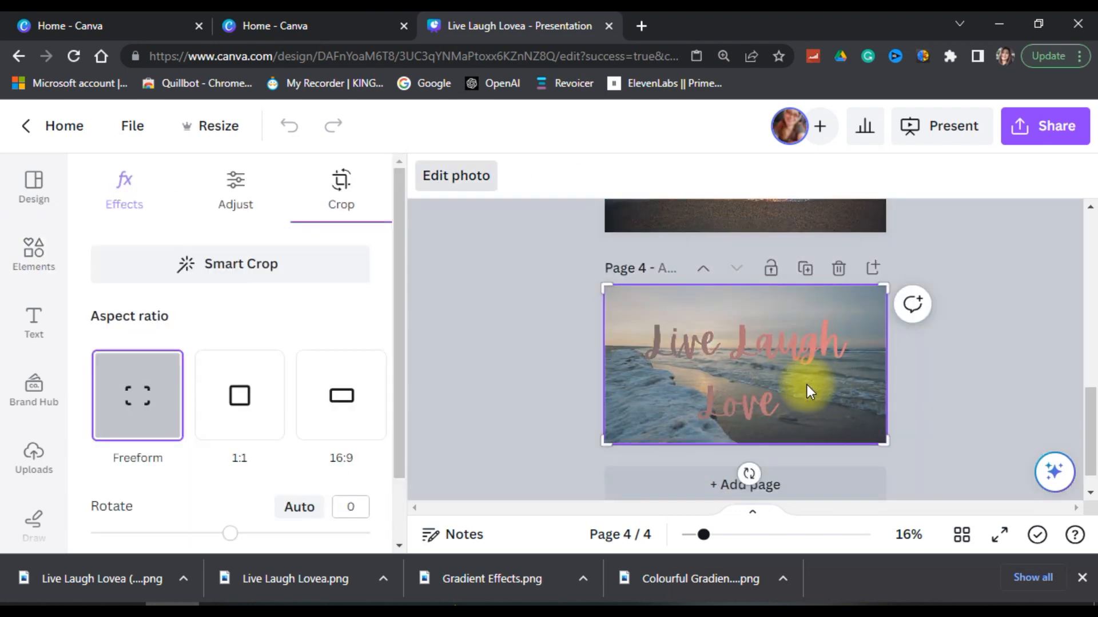
left_click(910, 369)
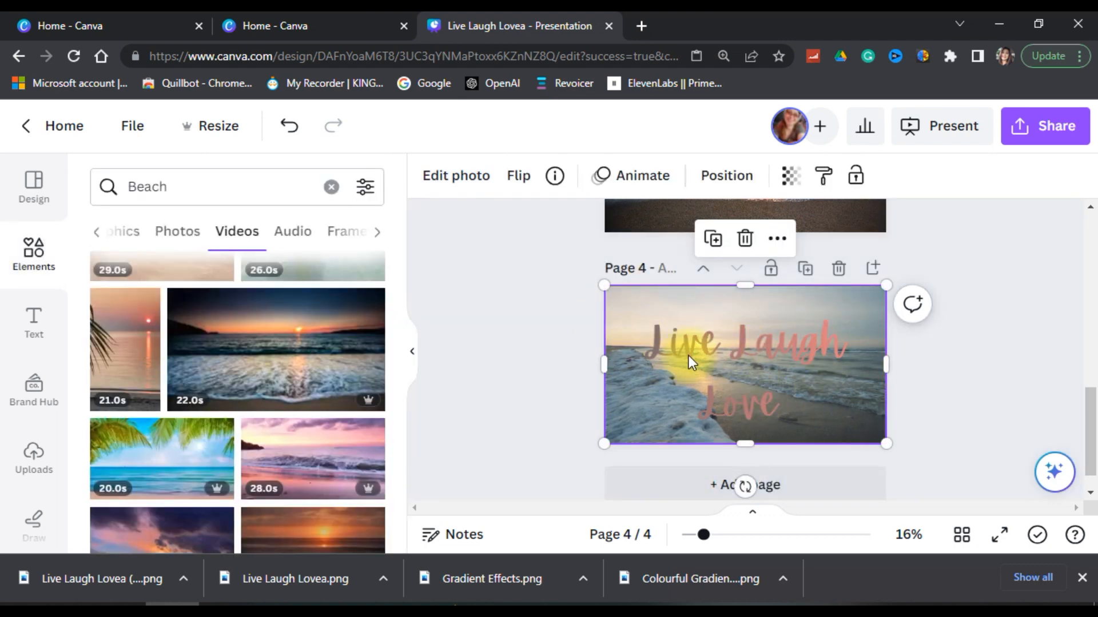
Step: Review the lettering from the plain black text on page 1 through to the beach version on page 4
scroll(688, 356, "up", 5)
left_click(562, 338)
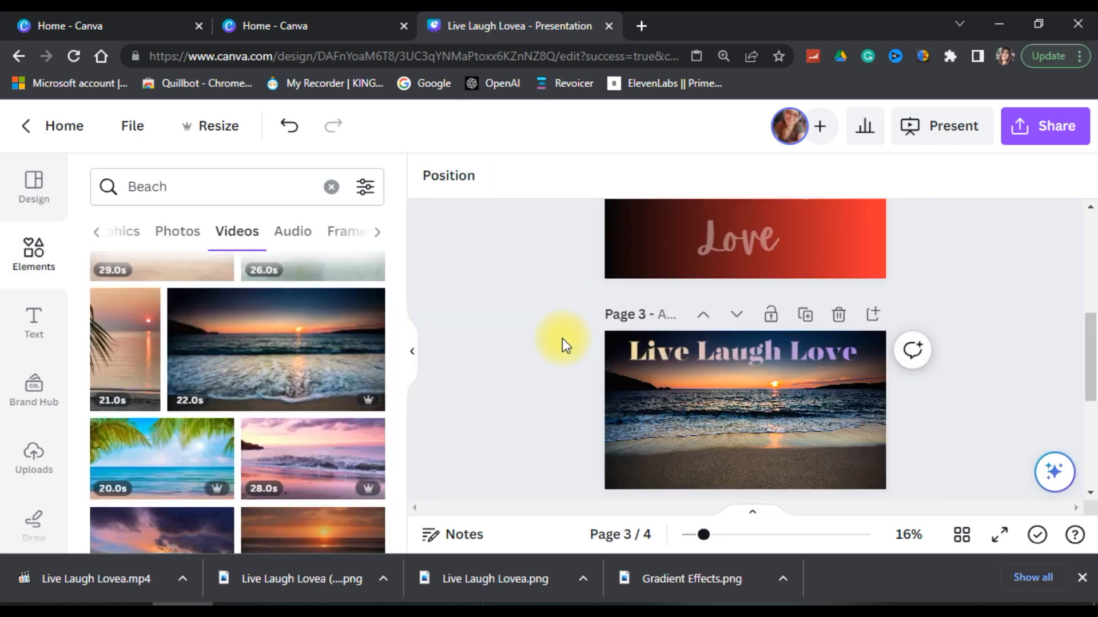
scroll(561, 338, "up", 3)
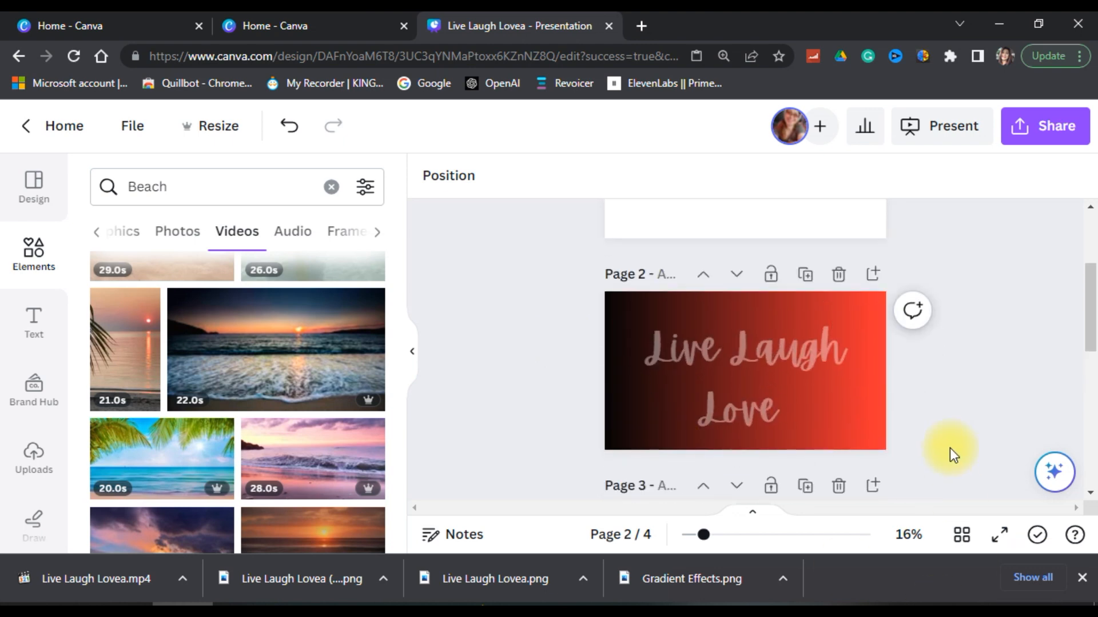
scroll(950, 449, "up", 3)
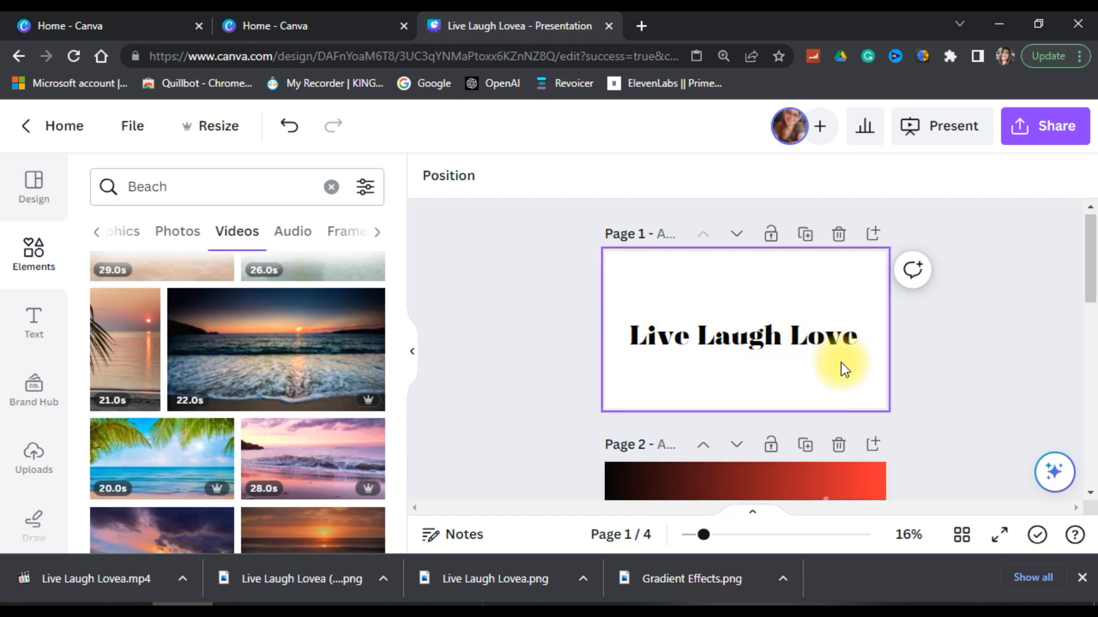
scroll(841, 364, "down", 3)
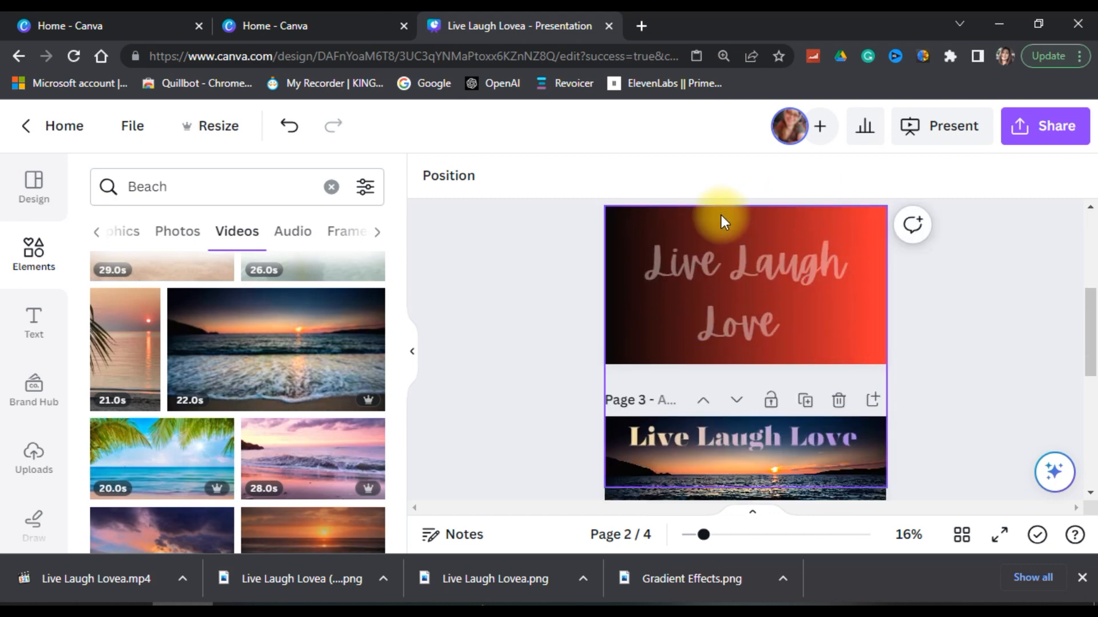
scroll(801, 320, "up", 3)
scroll(801, 350, "down", 3)
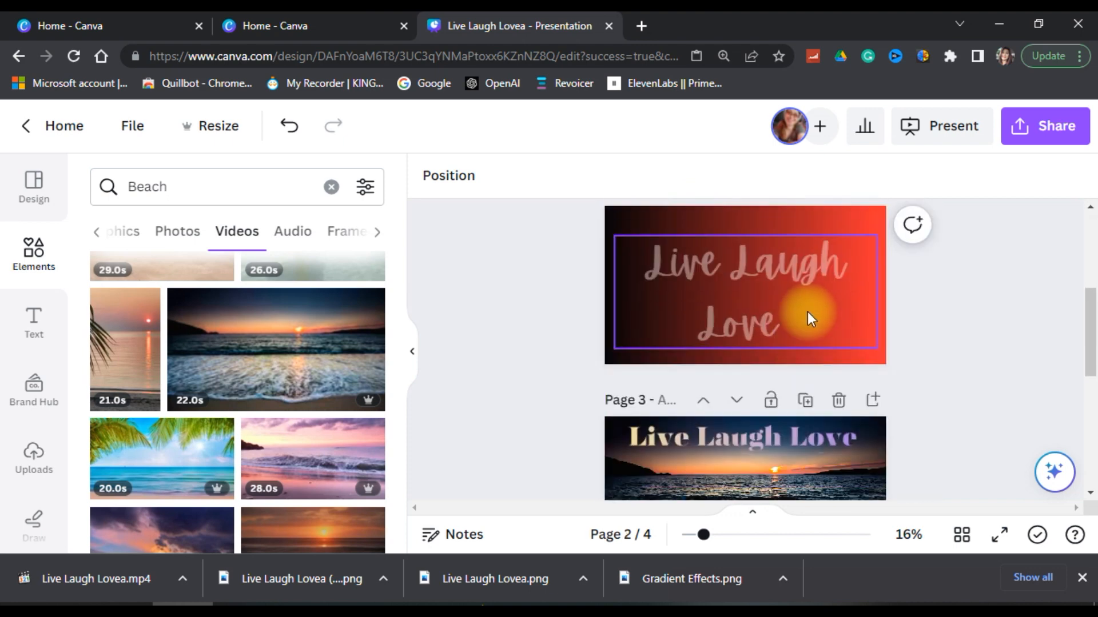
scroll(808, 312, "down", 3)
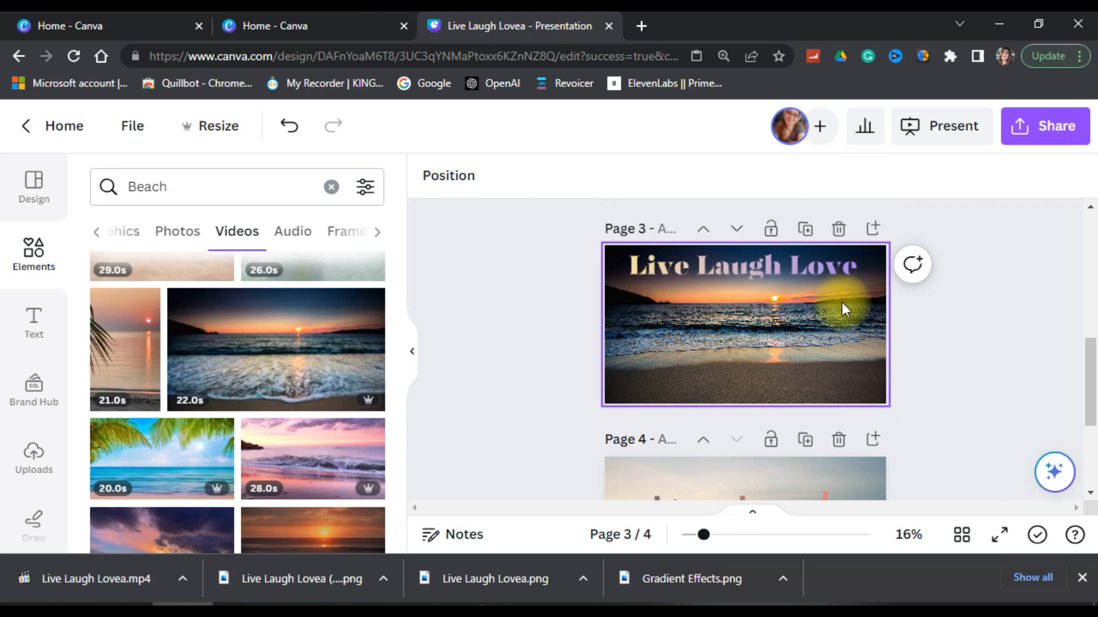
scroll(842, 303, "down", 3)
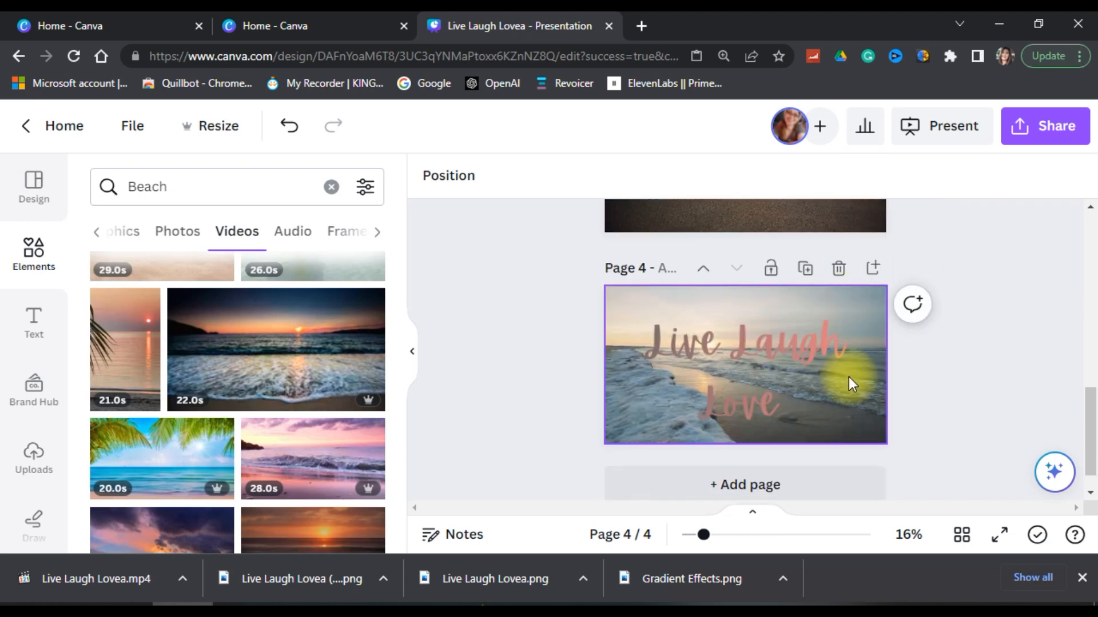